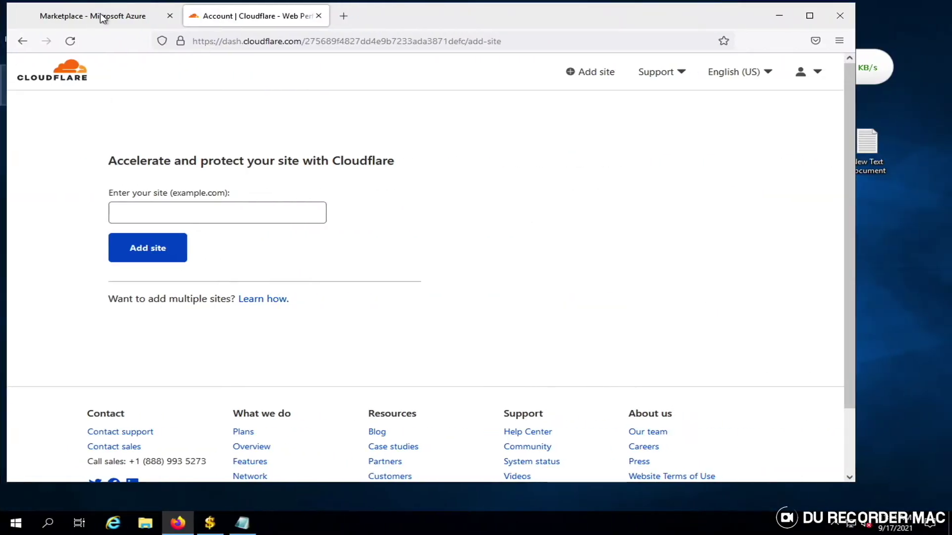
Switch between the Cloudflare add-site page and Azure, ending on the Azure Marketplace tab.
{"action": "left_click", "coordinate": [101, 16]}
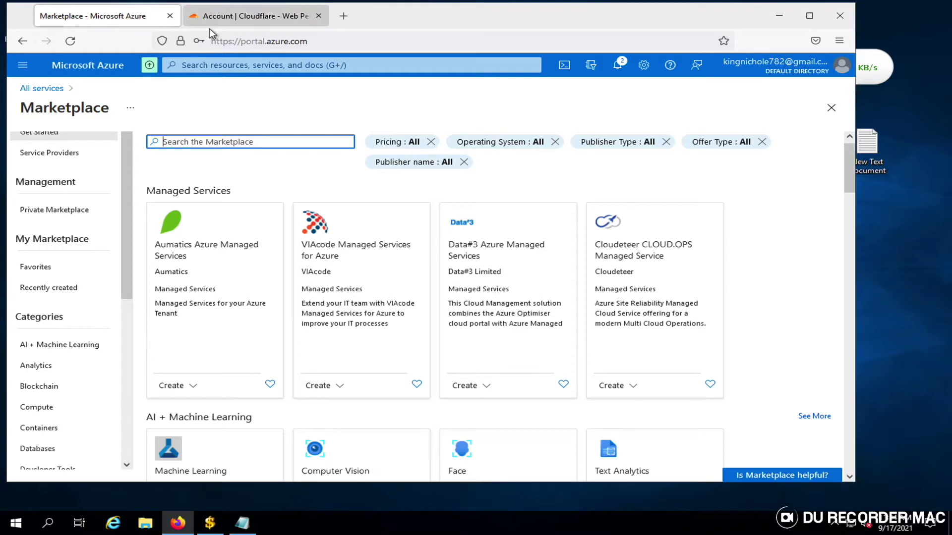
{"action": "left_click", "coordinate": [216, 16]}
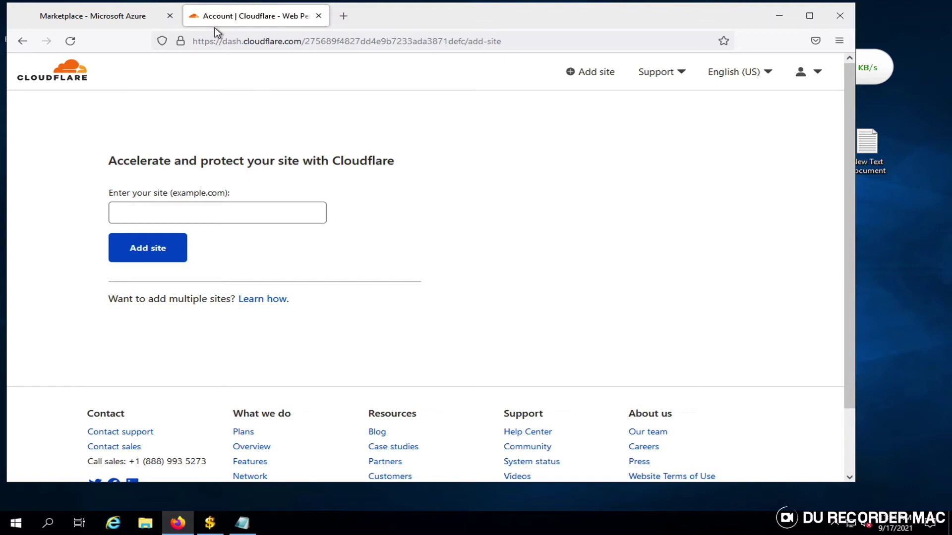
{"action": "left_click", "coordinate": [245, 44]}
{"action": "left_click", "coordinate": [251, 43]}
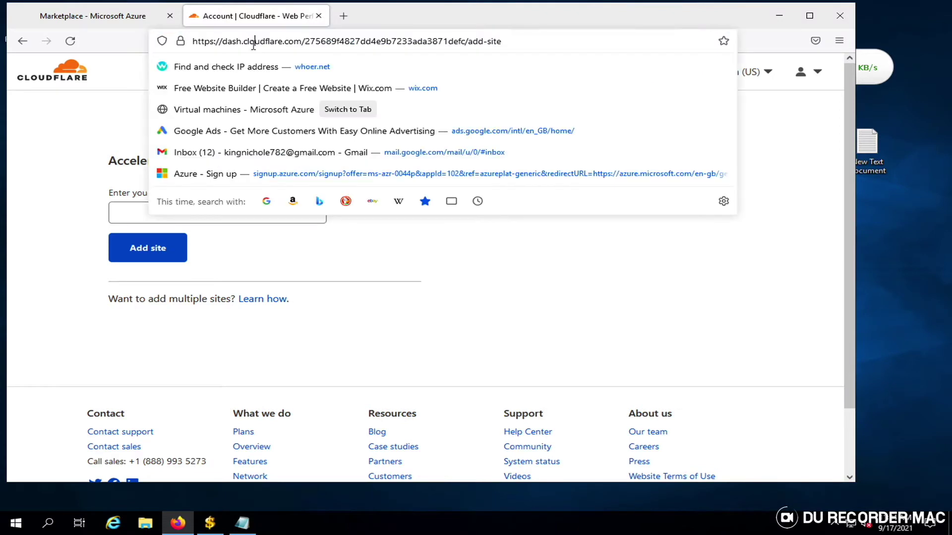
{"action": "left_click", "coordinate": [564, 328]}
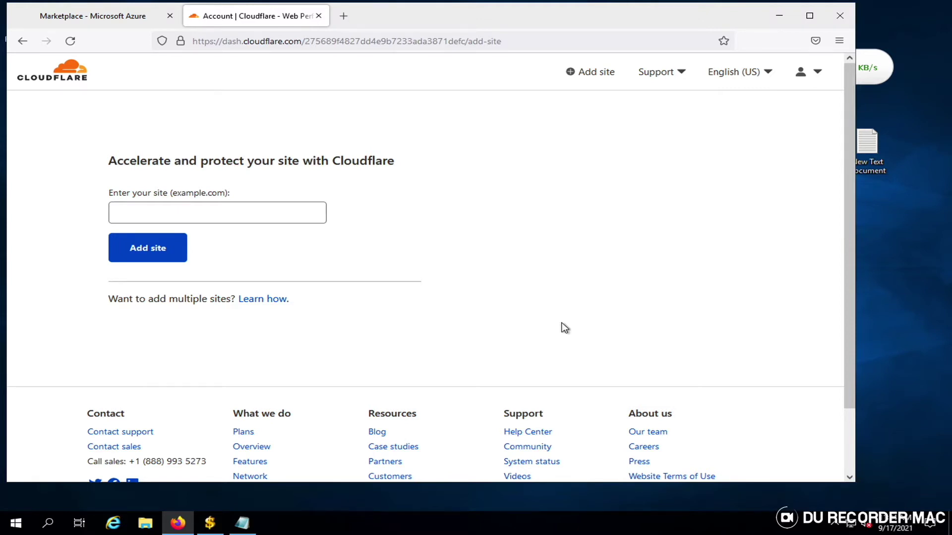
{"action": "left_click", "coordinate": [120, 22]}
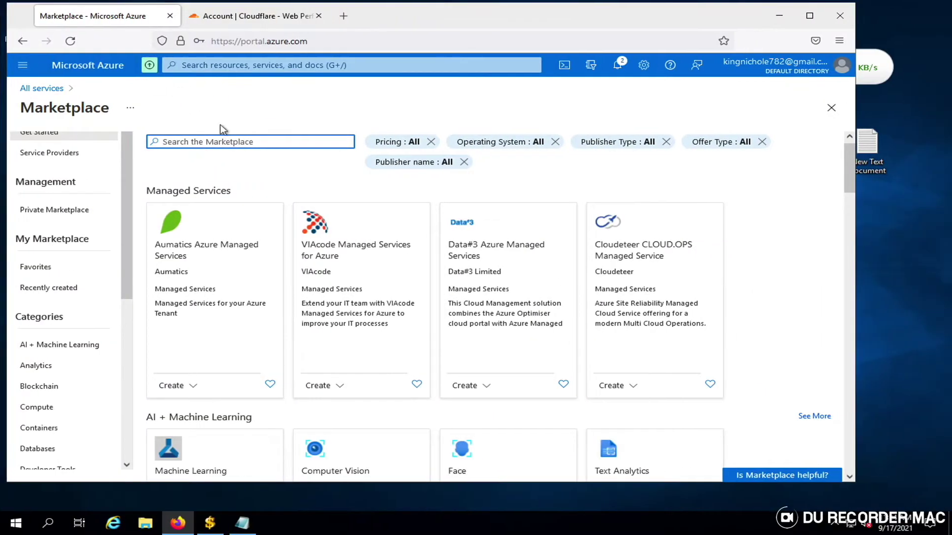
{"action": "left_click", "coordinate": [38, 99]}
{"action": "left_click", "coordinate": [43, 92]}
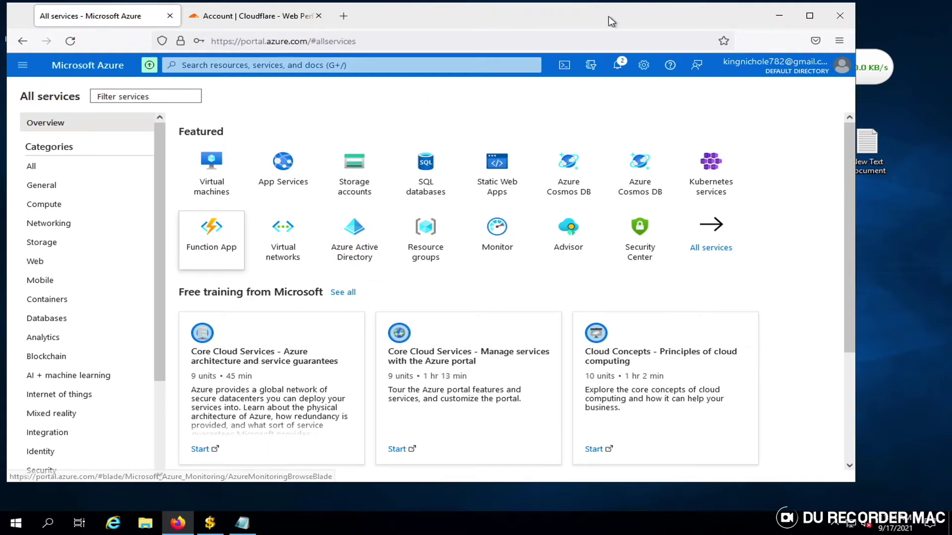
{"action": "mouse_move", "coordinate": [211, 176]}
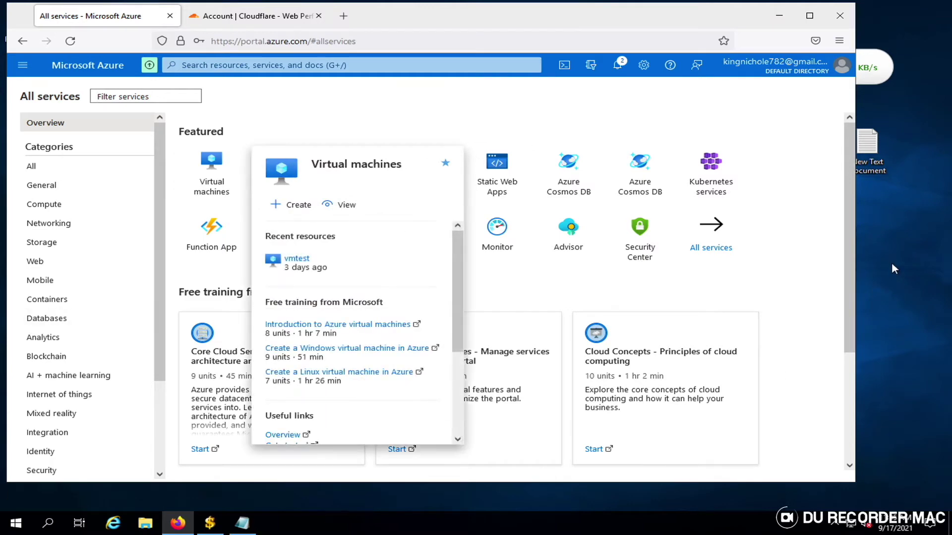
{"action": "left_click", "coordinate": [704, 251]}
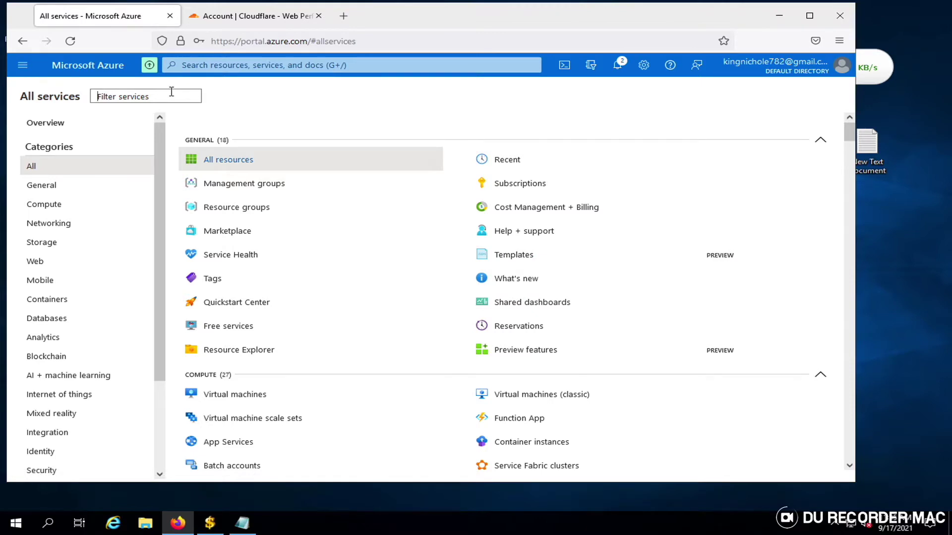
{"action": "type", "text": "amrket"}
{"action": "key", "text": "BackSpace"}
{"action": "key", "text": "BackSpace"}
{"action": "key", "text": "BackSpace"}
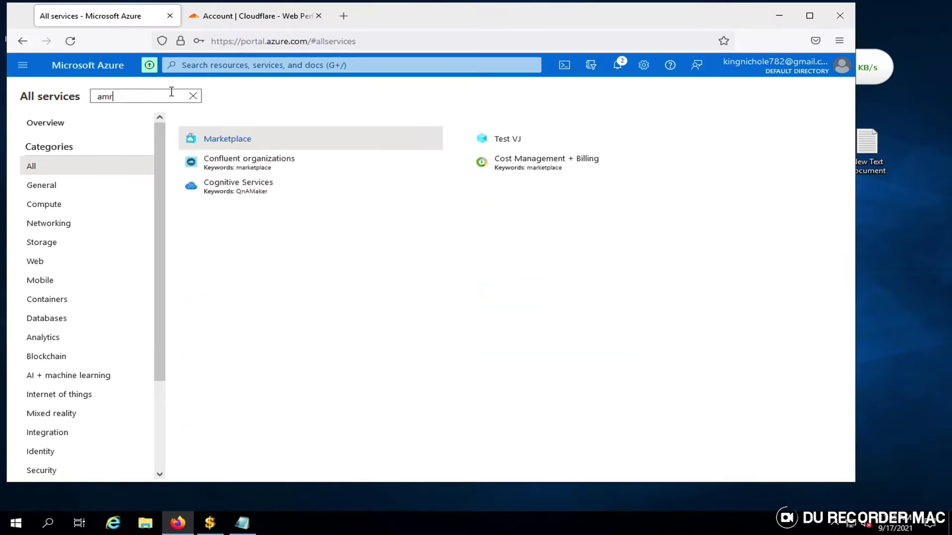
{"action": "key", "text": "BackSpace"}
{"action": "key", "text": "BackSpace"}
{"action": "key", "text": "BackSpace"}
{"action": "type", "text": "m"}
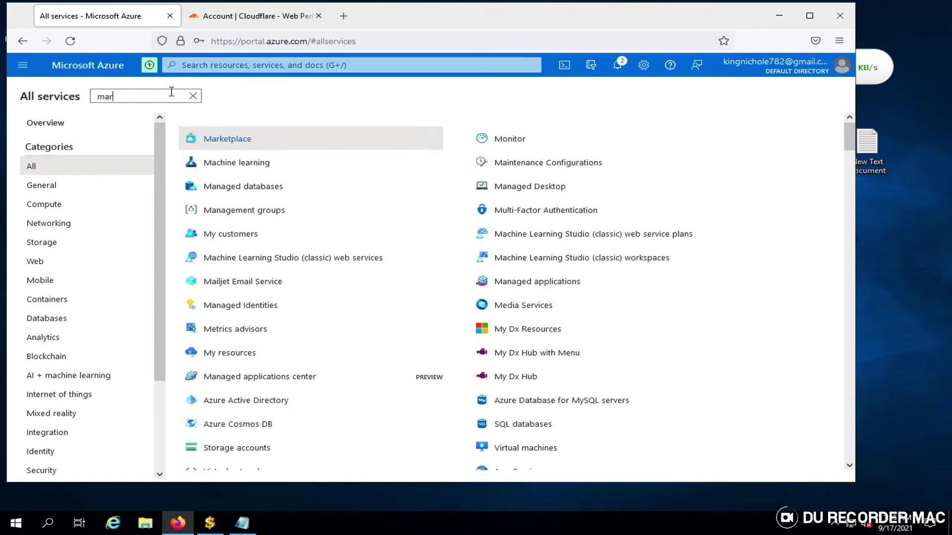
{"action": "type", "text": "arketplace"}
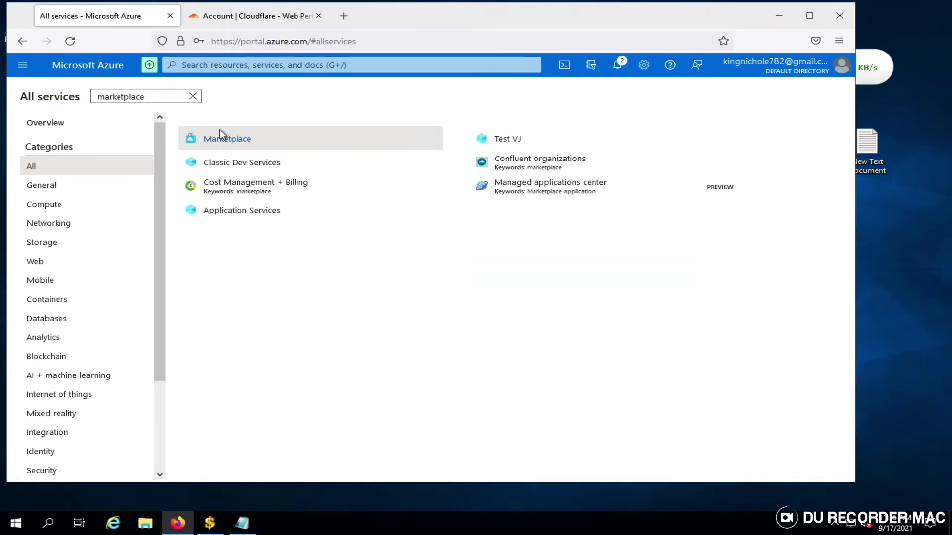
{"action": "left_click", "coordinate": [216, 144]}
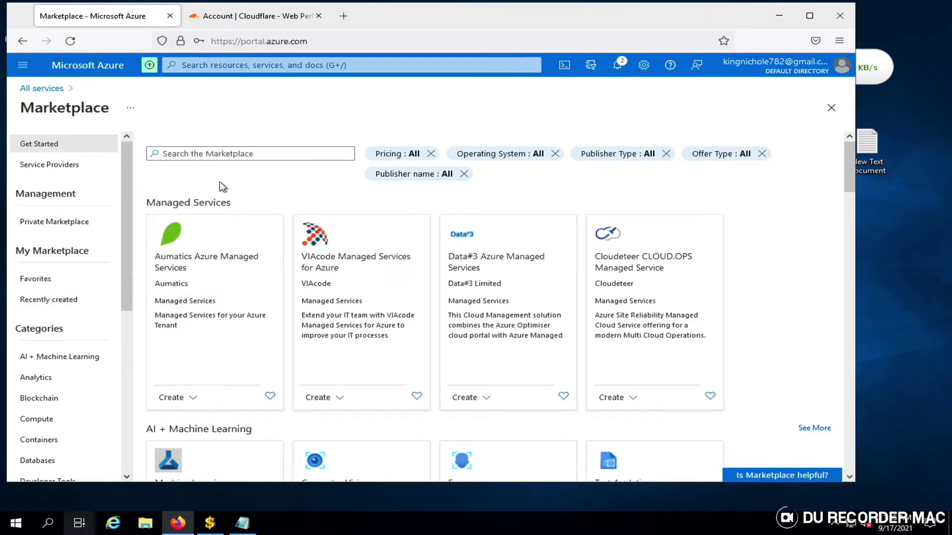
Search the Marketplace for 'wordpress bitnami' to list the Bitnami WordPress offerings.
{"action": "left_click", "coordinate": [254, 154]}
{"action": "left_click", "coordinate": [254, 153]}
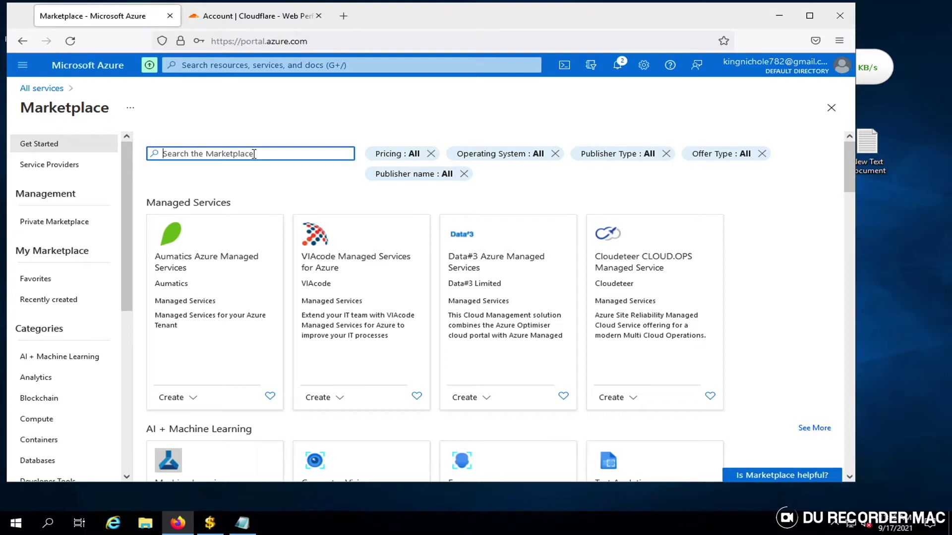
{"action": "type", "text": "wordpres"}
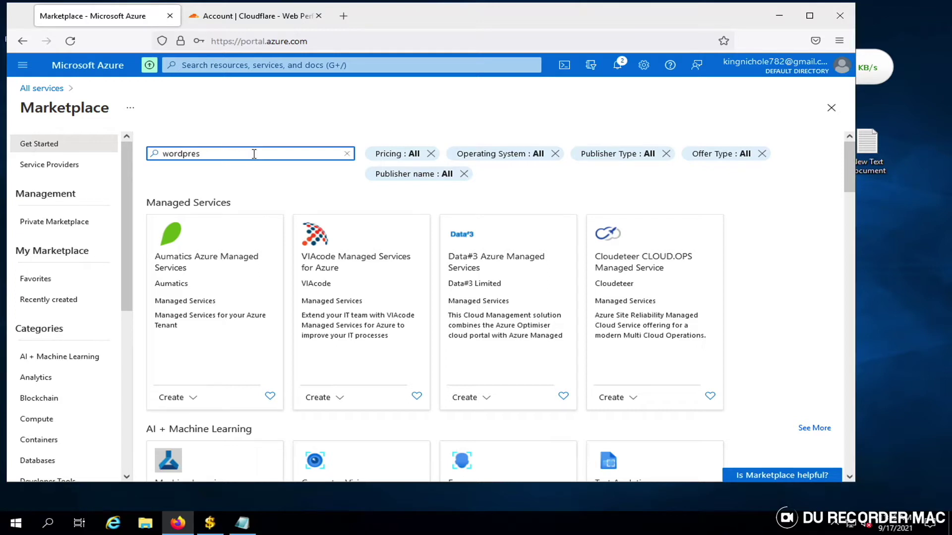
{"action": "type", "text": "s"}
{"action": "key", "text": "Return"}
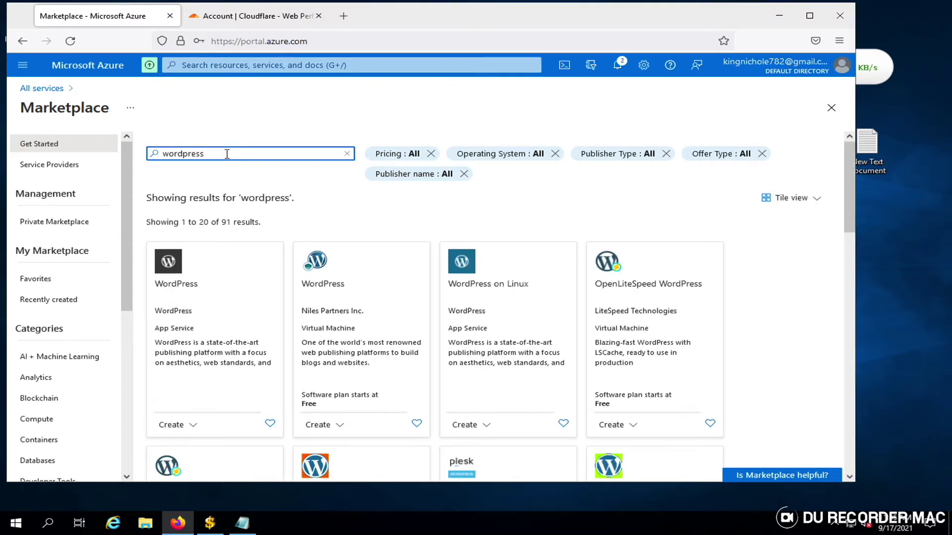
{"action": "type", "text": "bitnam"}
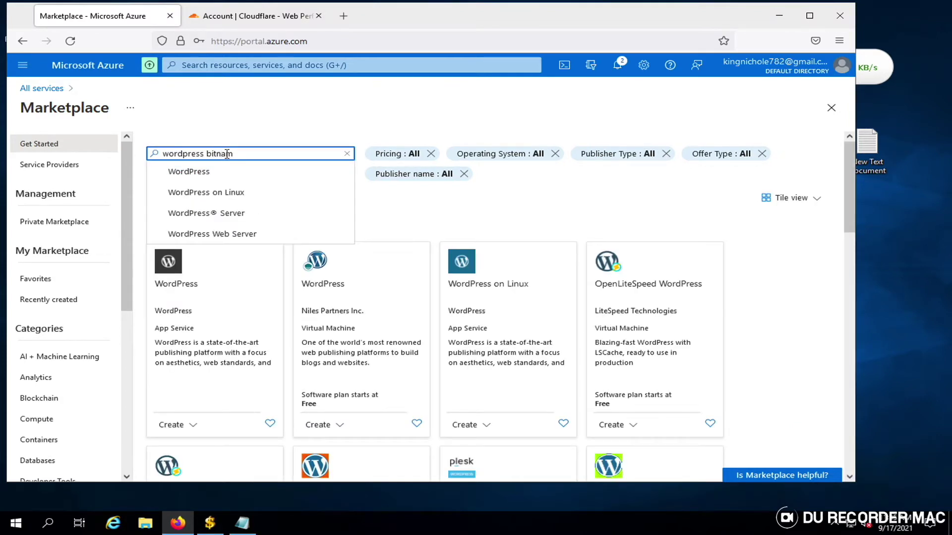
{"action": "type", "text": "i"}
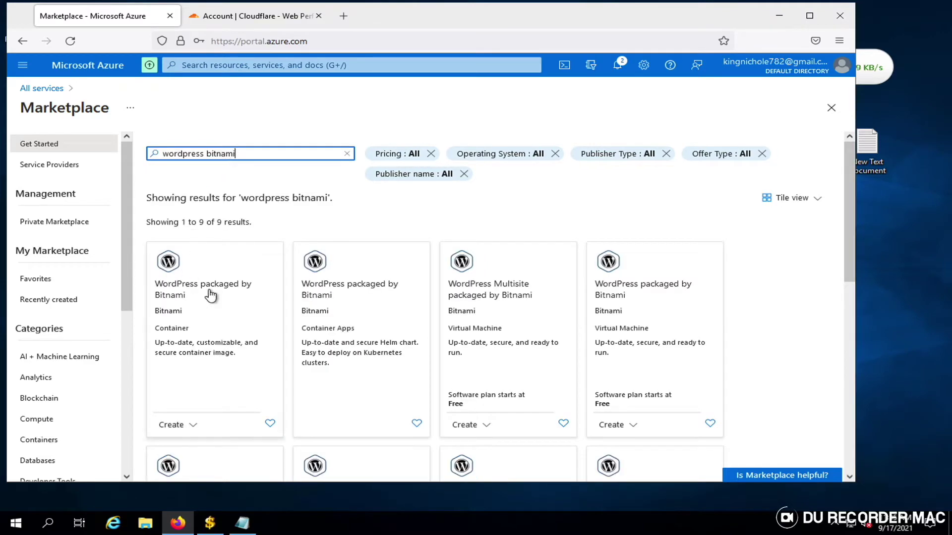
{"action": "scroll", "coordinate": [455, 303], "scroll_direction": "down", "scroll_amount": 1}
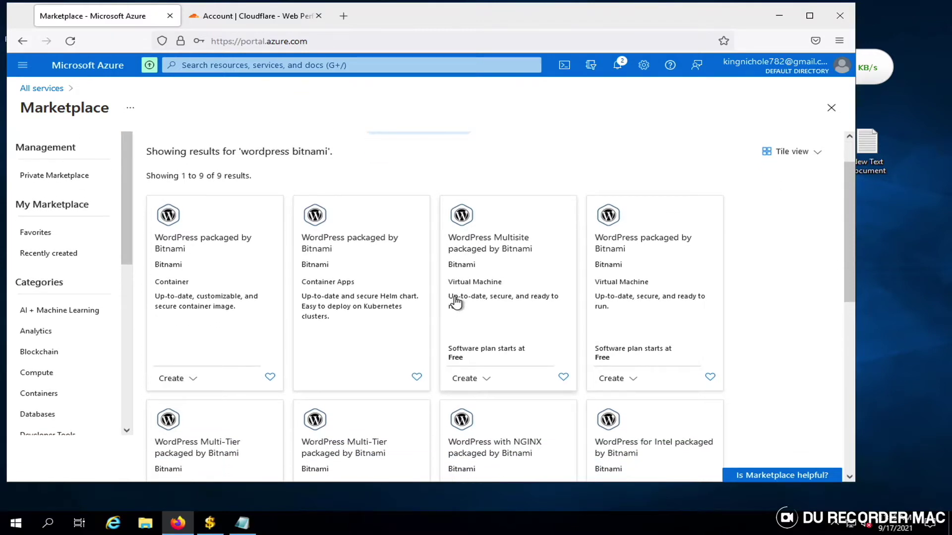
{"action": "scroll", "coordinate": [455, 304], "scroll_direction": "down", "scroll_amount": 1}
{"action": "scroll", "coordinate": [455, 303], "scroll_direction": "up", "scroll_amount": 2}
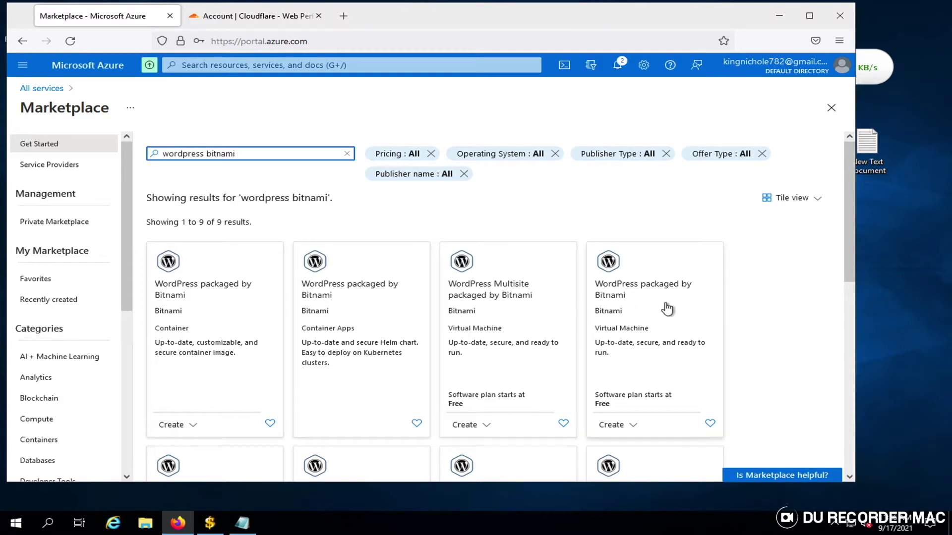
Start creating a VM from the WordPress packaged by Bitnami offer, reaching the Basics form.
{"action": "left_click", "coordinate": [635, 332]}
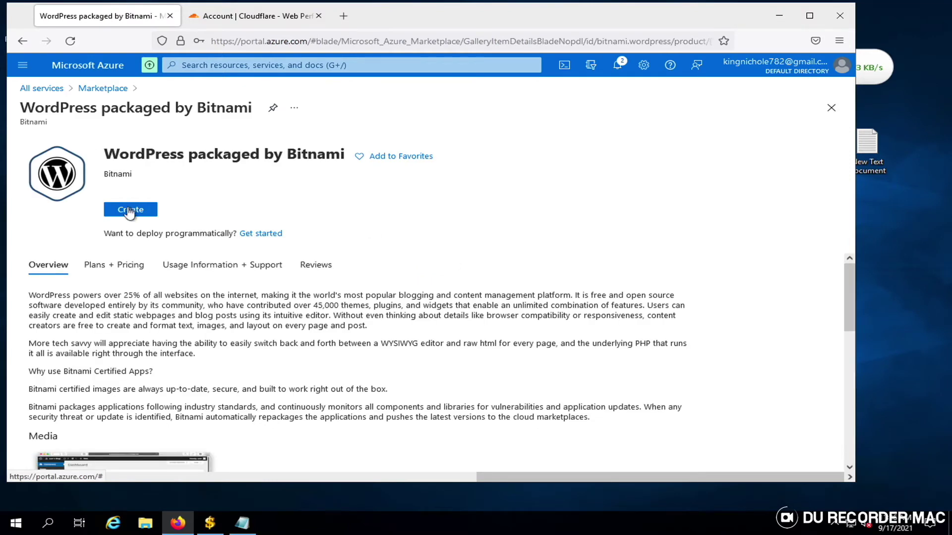
{"action": "left_click", "coordinate": [127, 211]}
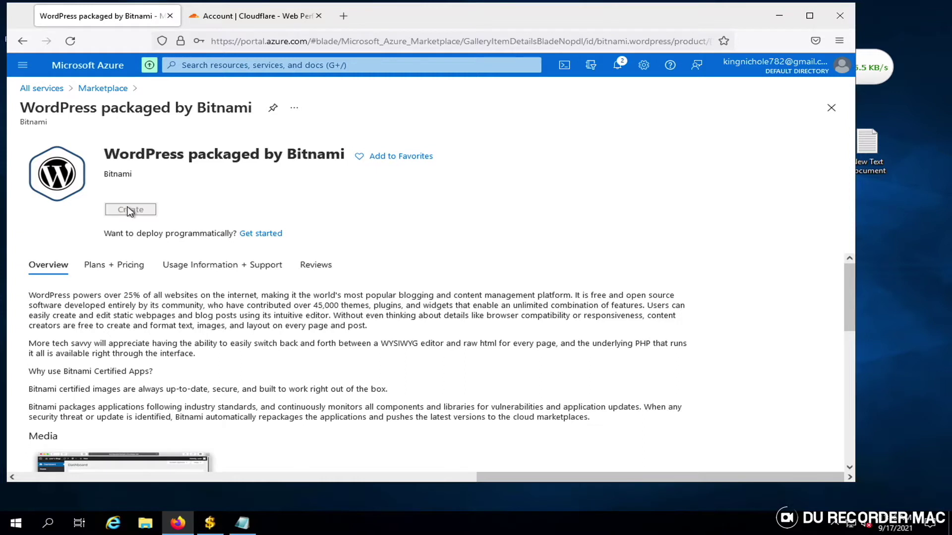
{"action": "left_click", "coordinate": [129, 210]}
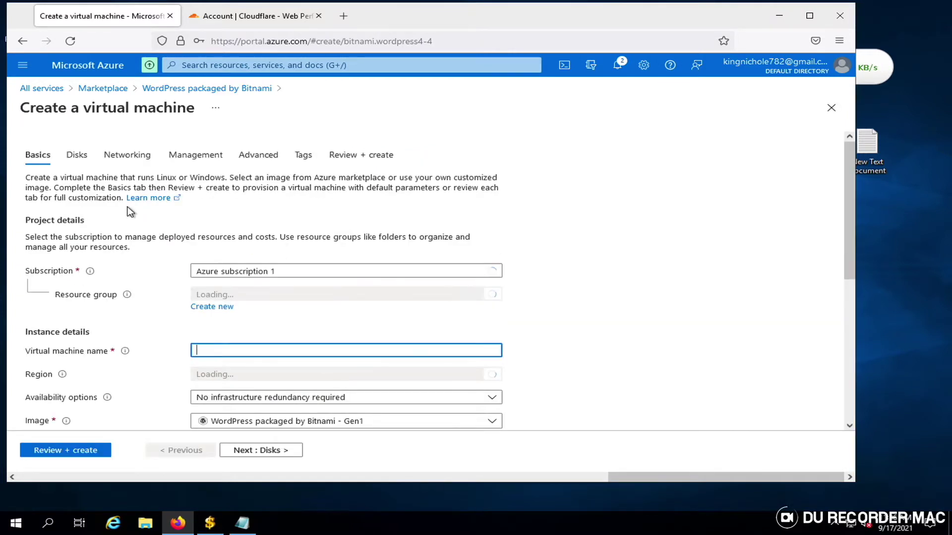
Keep Azure subscription 1 and place the VM in the existing 'res' resource group.
{"action": "left_click", "coordinate": [238, 274]}
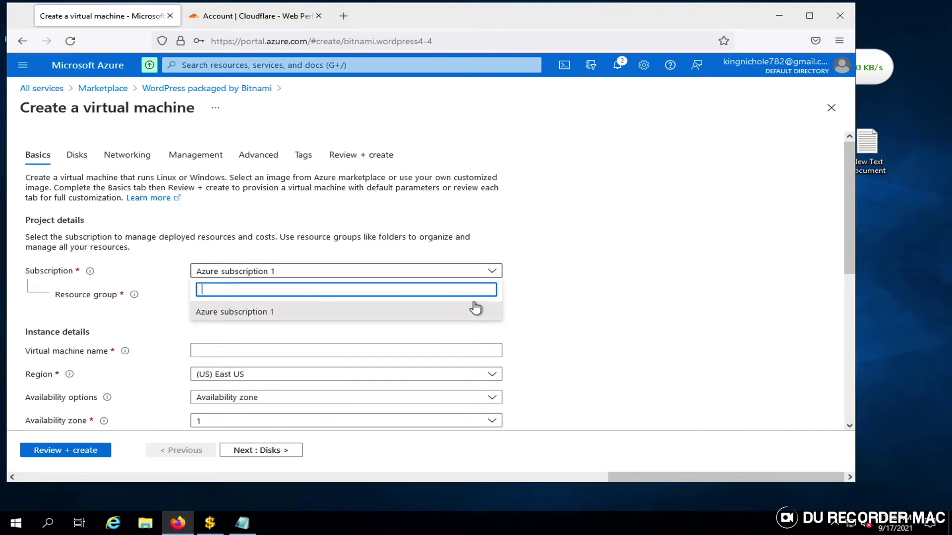
{"action": "left_click", "coordinate": [565, 282]}
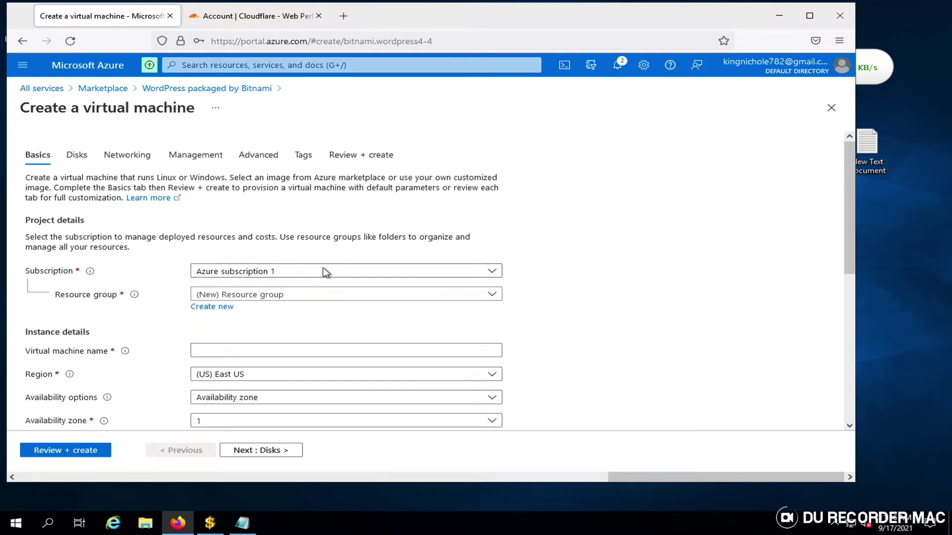
{"action": "left_click", "coordinate": [319, 298]}
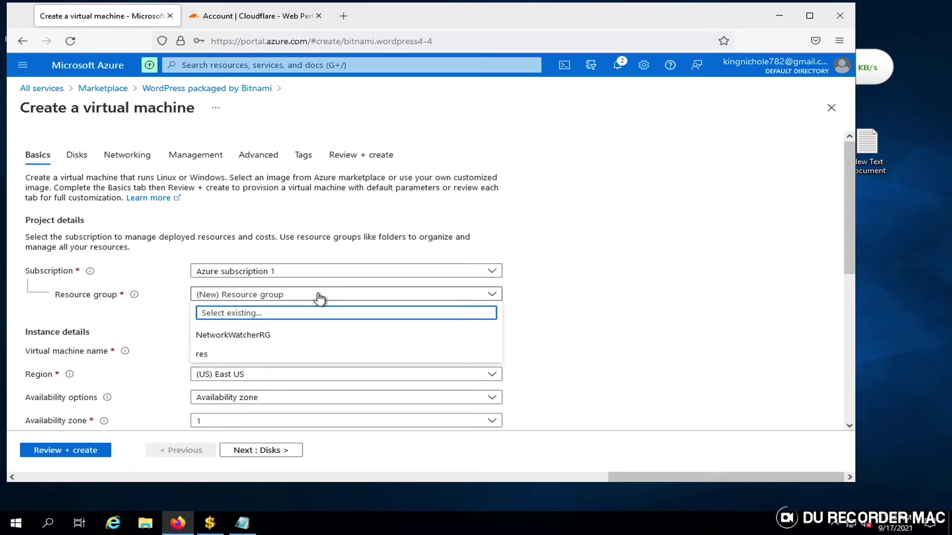
{"action": "left_click", "coordinate": [605, 263]}
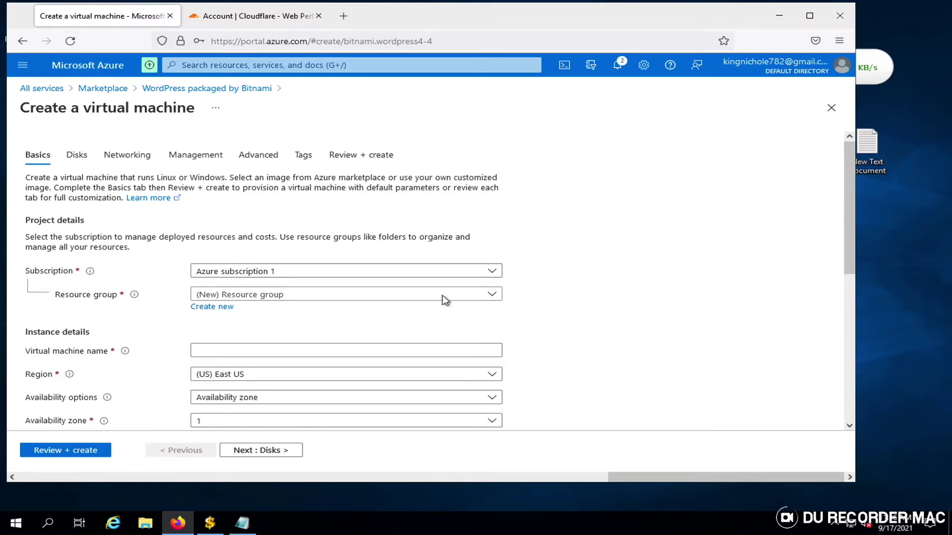
{"action": "left_click", "coordinate": [291, 301]}
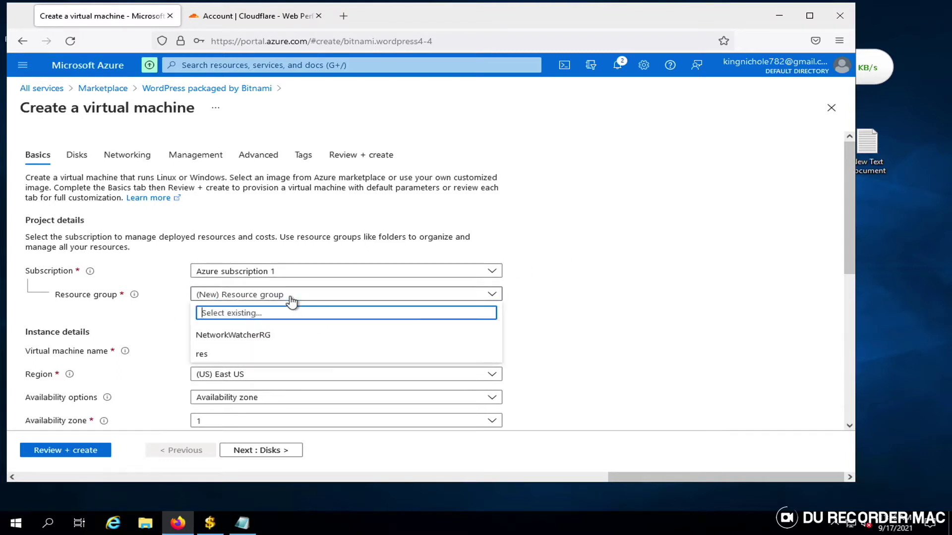
{"action": "left_click", "coordinate": [211, 356]}
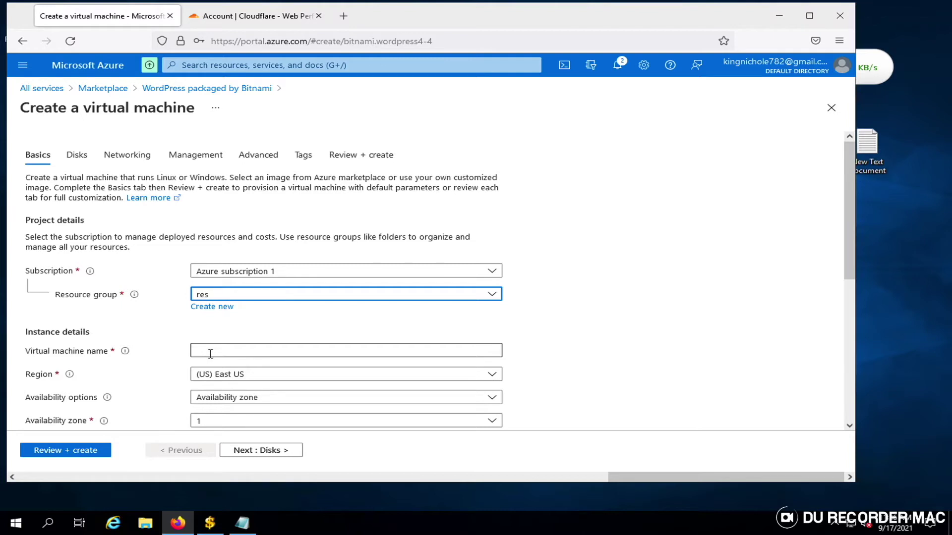
{"action": "scroll", "coordinate": [210, 354], "scroll_direction": "down", "scroll_amount": 2}
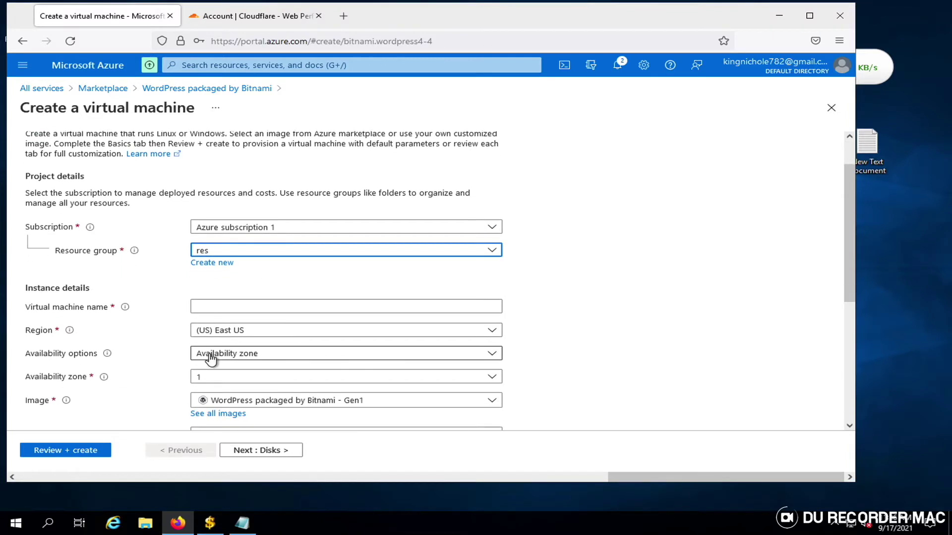
Name the virtual machine 'websitetutorial', removing the stray space so it is accepted.
{"action": "left_click", "coordinate": [230, 310]}
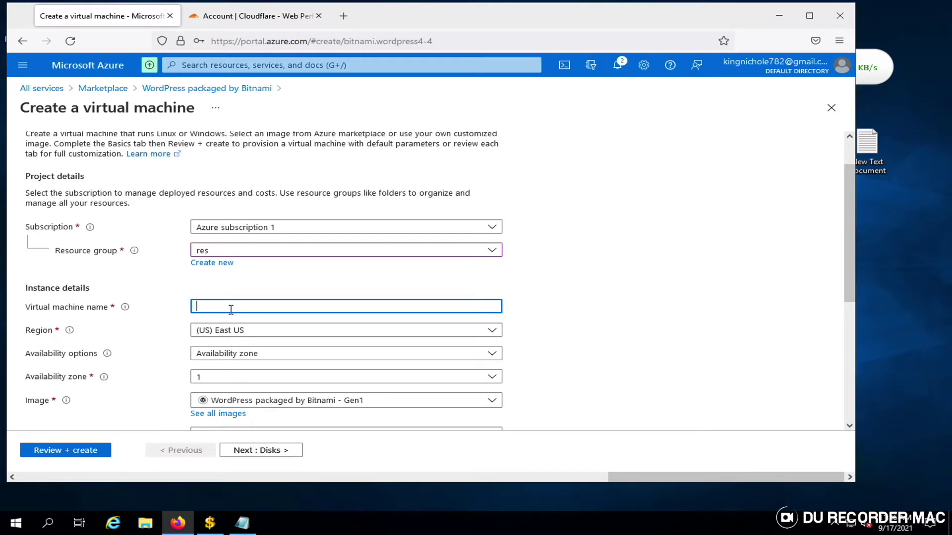
{"action": "type", "text": "web"}
{"action": "type", "text": "site "}
{"action": "type", "text": "tut"}
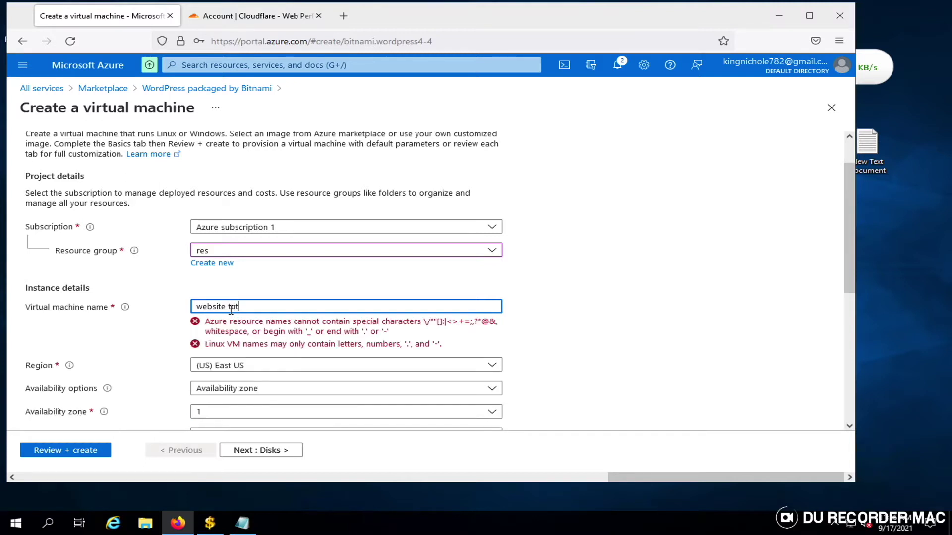
{"action": "type", "text": "orial"}
{"action": "left_click", "coordinate": [744, 254]}
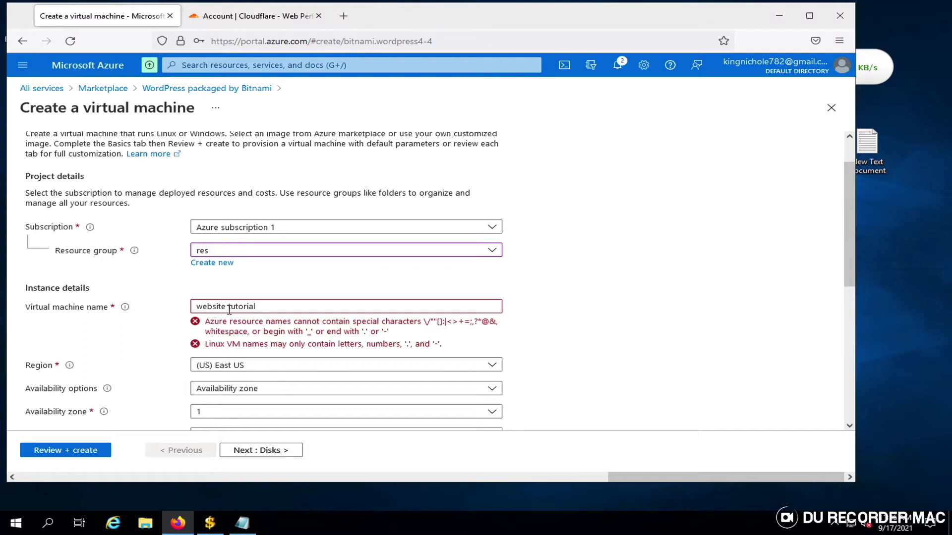
{"action": "left_click", "coordinate": [228, 306]}
{"action": "key", "text": "BackSpace"}
{"action": "left_click", "coordinate": [563, 308]}
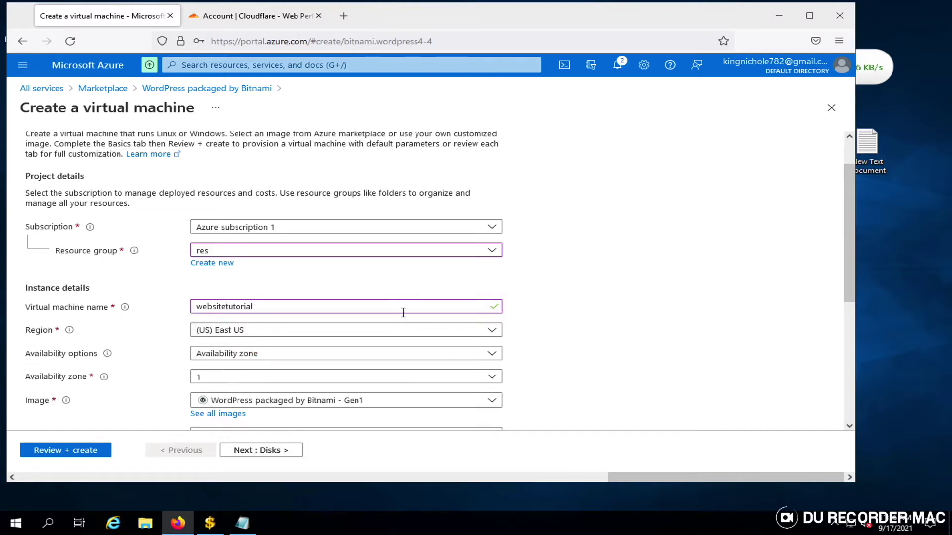
{"action": "scroll", "coordinate": [402, 318], "scroll_direction": "down", "scroll_amount": 1}
{"action": "scroll", "coordinate": [403, 318], "scroll_direction": "down", "scroll_amount": 3}
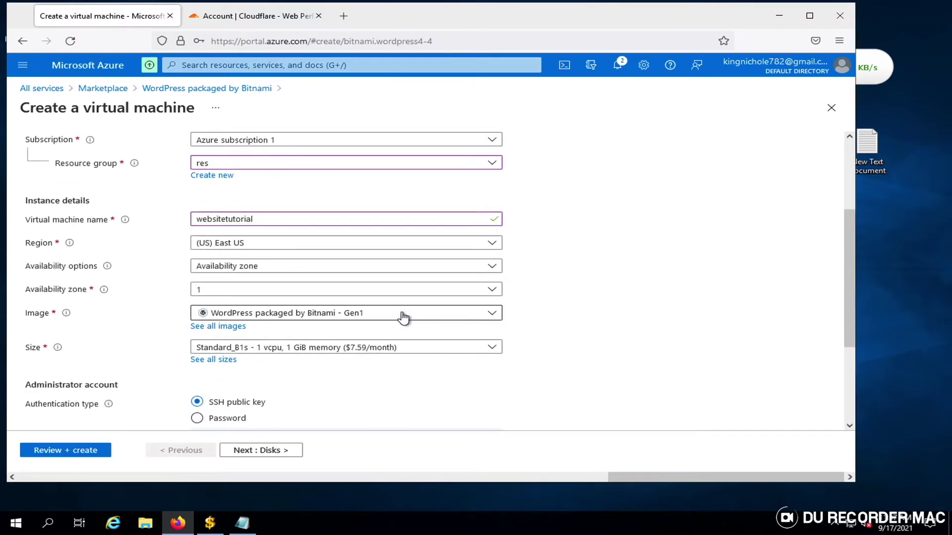
{"action": "scroll", "coordinate": [402, 318], "scroll_direction": "down", "scroll_amount": 5}
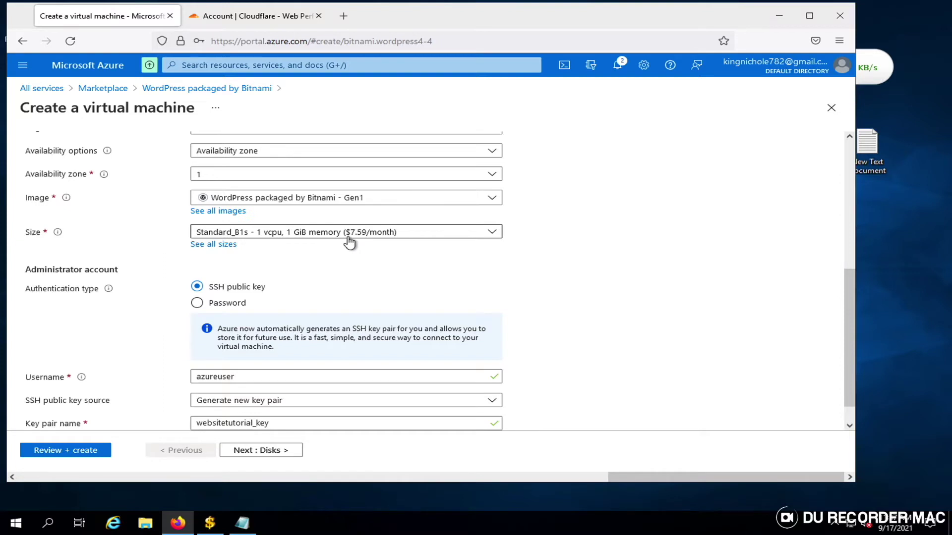
{"action": "left_click", "coordinate": [349, 243]}
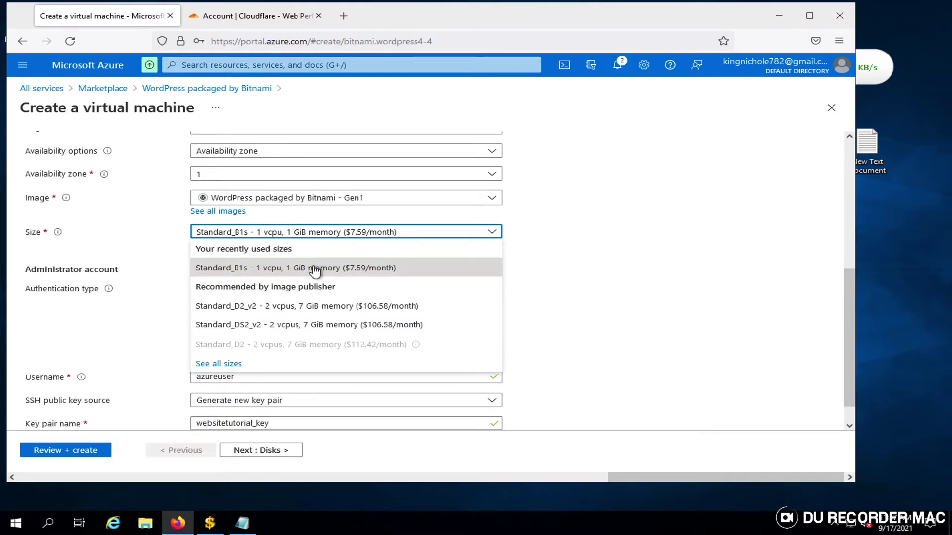
{"action": "left_click", "coordinate": [343, 236]}
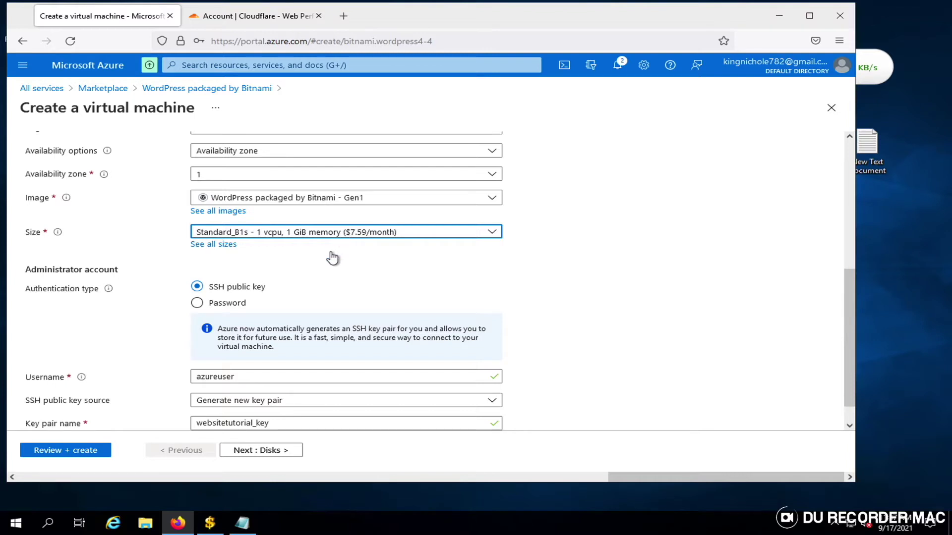
{"action": "scroll", "coordinate": [330, 258], "scroll_direction": "down", "scroll_amount": 1}
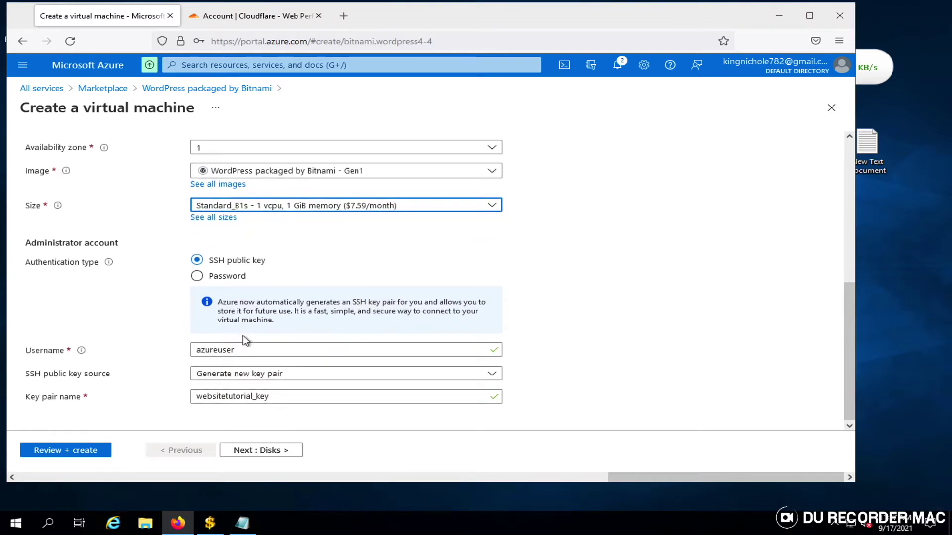
{"action": "left_click", "coordinate": [237, 350]}
{"action": "left_click", "coordinate": [237, 350]}
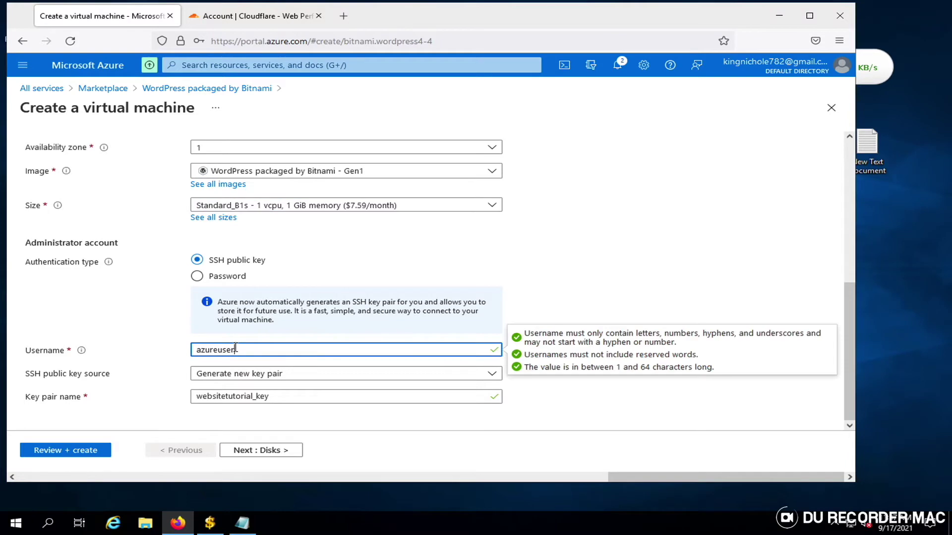
{"action": "double_click", "coordinate": [237, 350]}
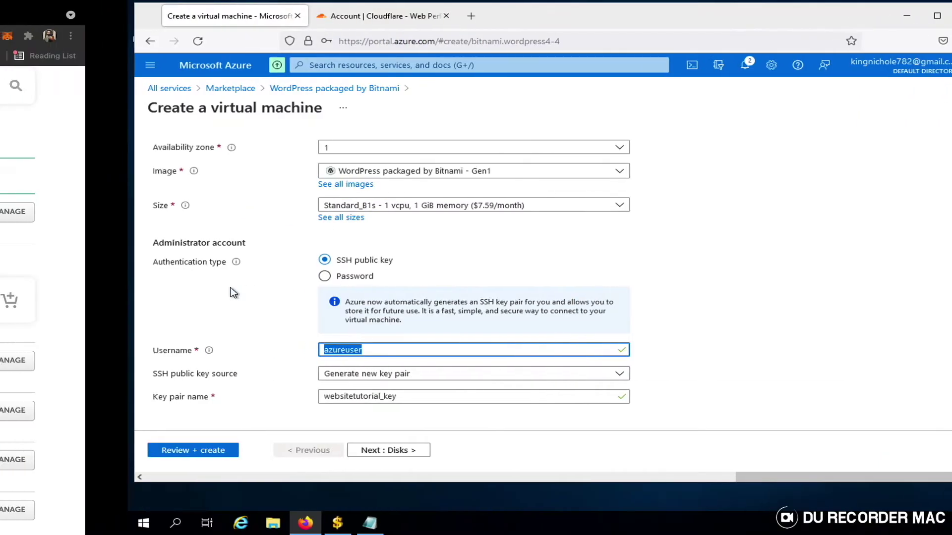
{"action": "key", "text": "ctrl+Left"}
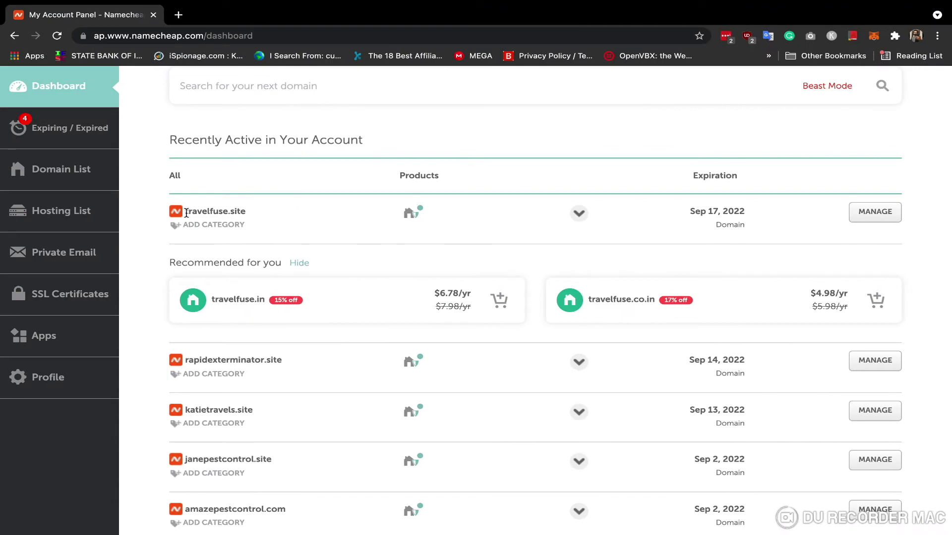
{"action": "left_click_drag", "start_coordinate": [186, 214], "coordinate": [228, 213]}
{"action": "key", "text": "ctrl+c"}
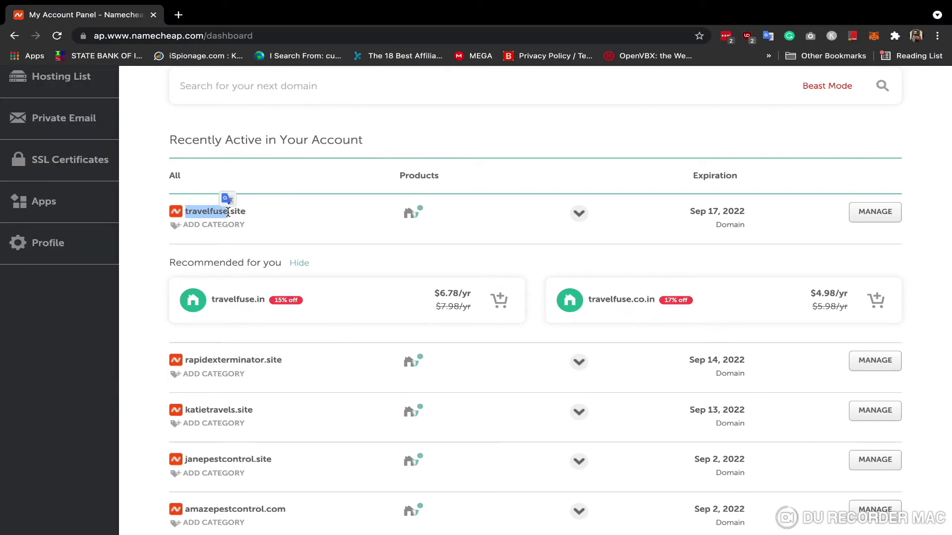
{"action": "key", "text": "ctrl+Right"}
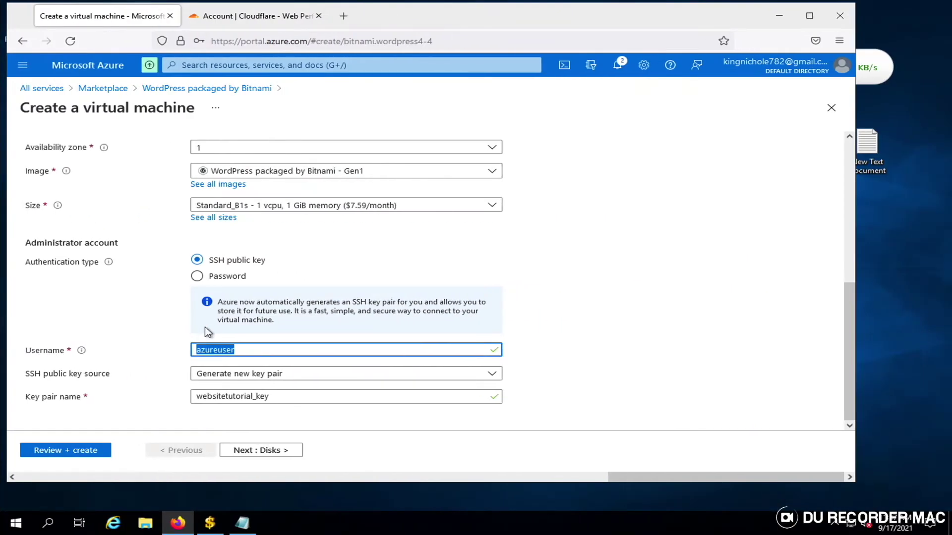
Set the administrator username to 'travelfuse' and move to Review + create.
{"action": "key", "text": "ctrl+v"}
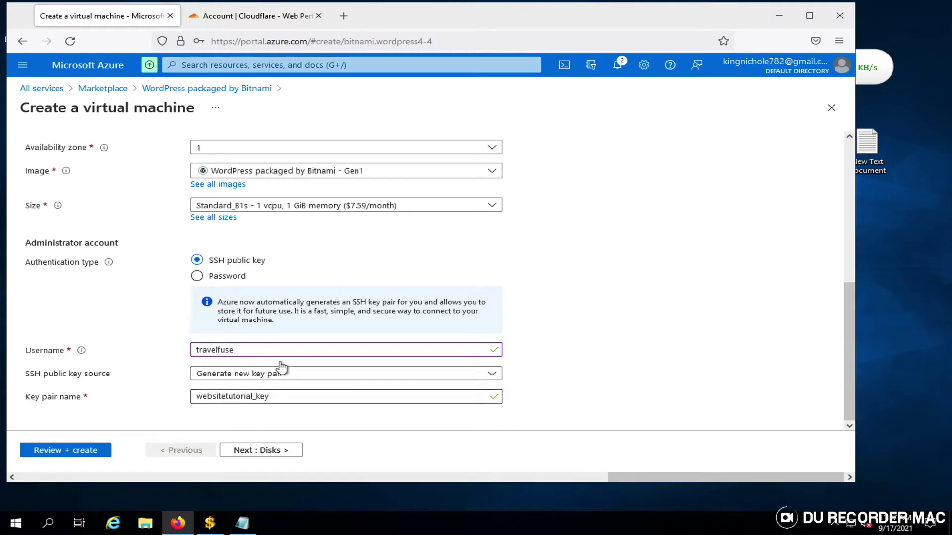
{"action": "left_click", "coordinate": [87, 454]}
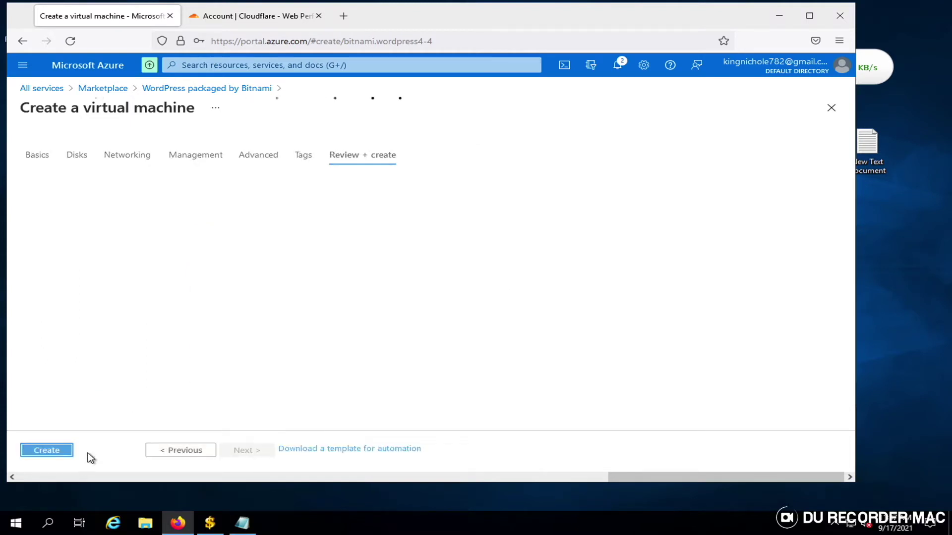
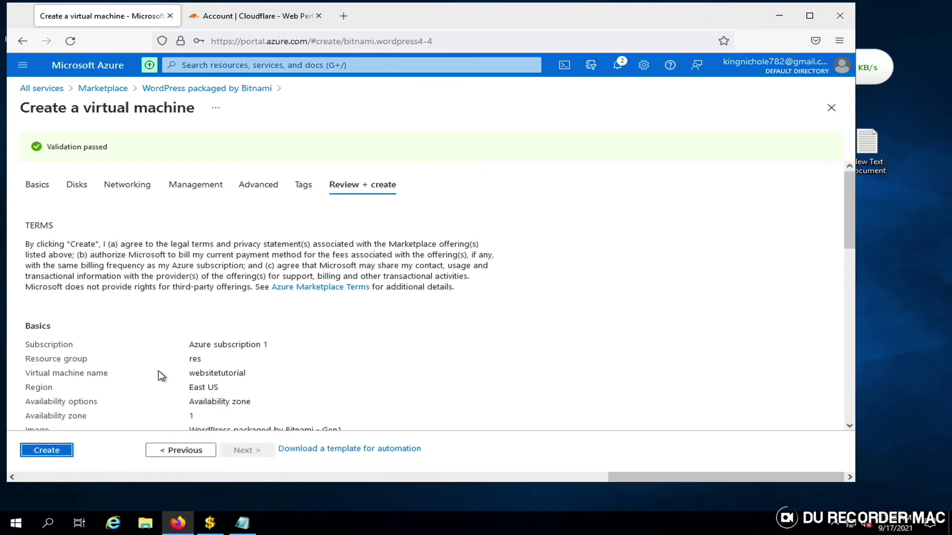
{"action": "scroll", "coordinate": [159, 378], "scroll_direction": "down", "scroll_amount": 3}
{"action": "scroll", "coordinate": [106, 191], "scroll_direction": "down", "scroll_amount": 1}
{"action": "scroll", "coordinate": [82, 193], "scroll_direction": "down", "scroll_amount": 3}
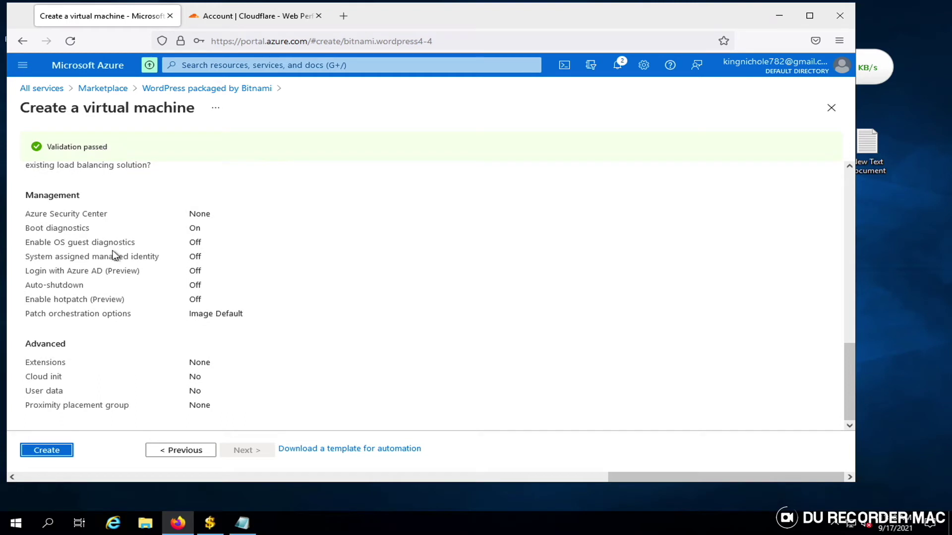
Create the VM, downloading and saving the new private key file during creation.
{"action": "left_click", "coordinate": [58, 453]}
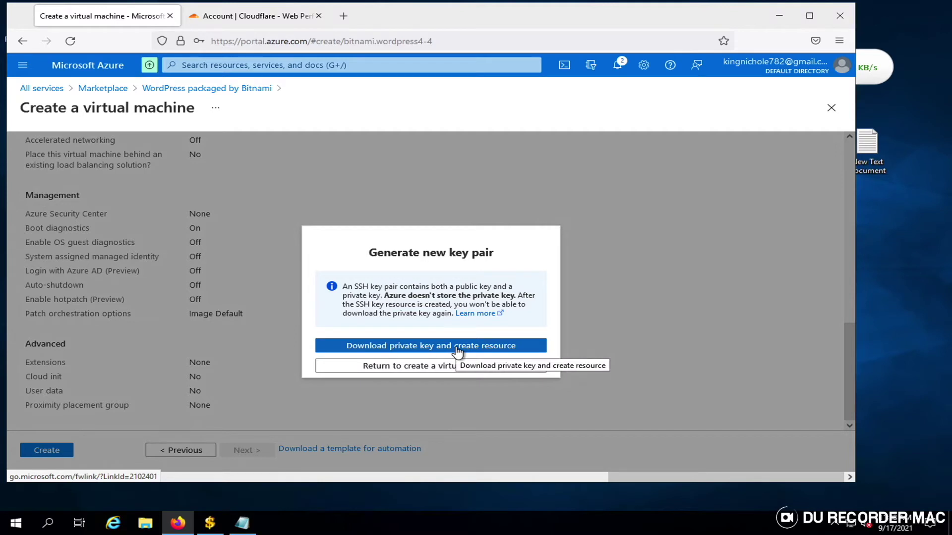
{"action": "left_click", "coordinate": [458, 351]}
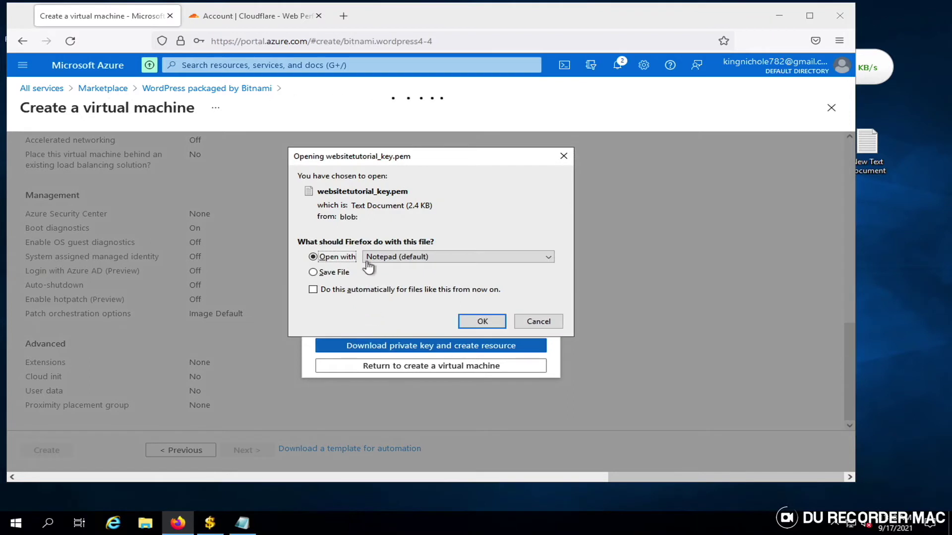
{"action": "left_click", "coordinate": [338, 272]}
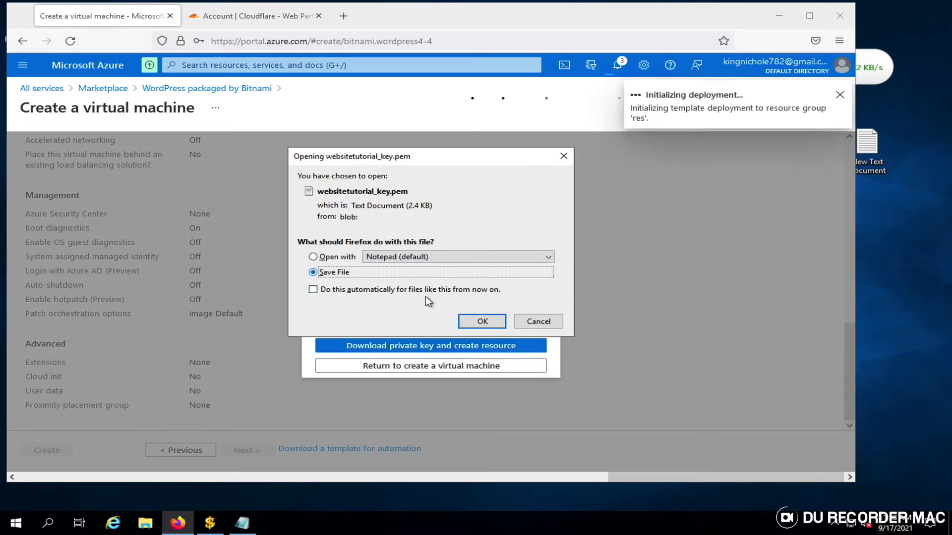
{"action": "left_click", "coordinate": [484, 320]}
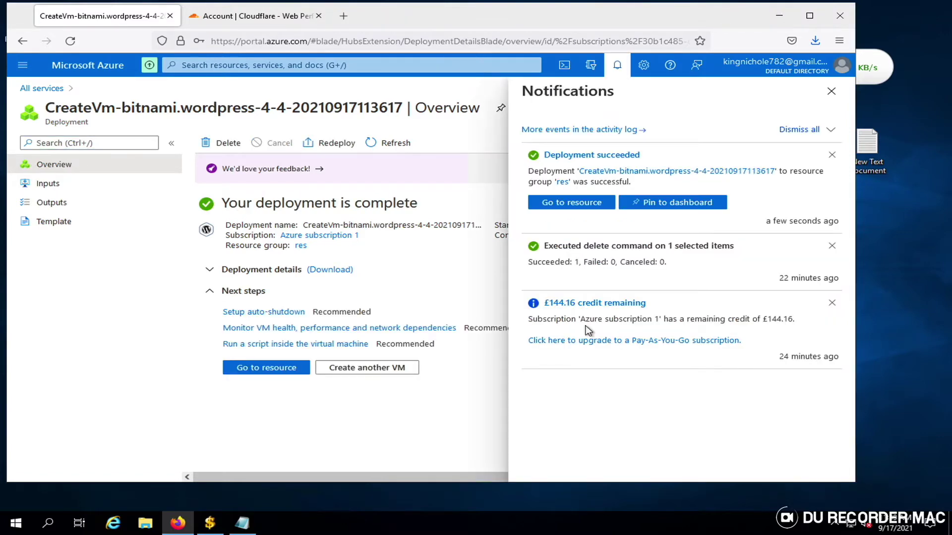
Go to the new VM resource, copy its public IP and load it in a new browser tab.
{"action": "left_click", "coordinate": [567, 208]}
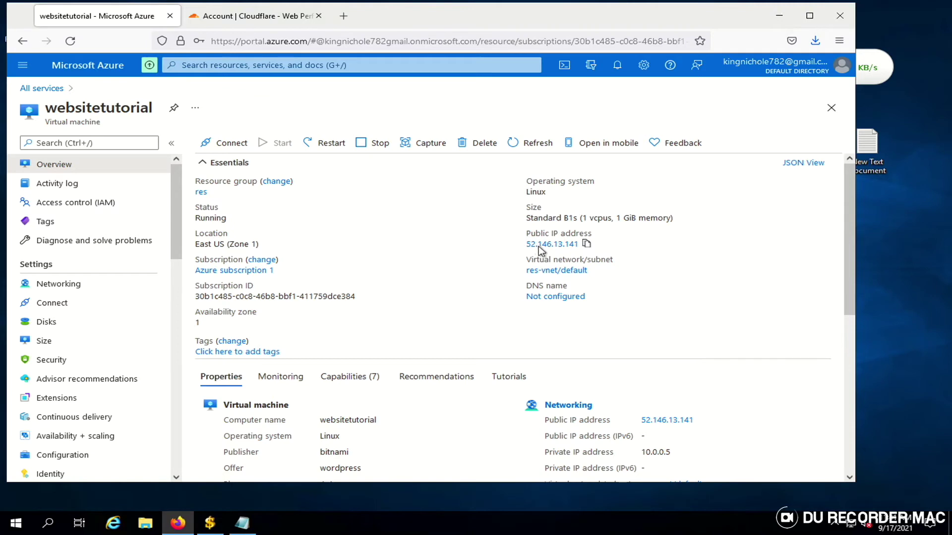
{"action": "left_click", "coordinate": [587, 245]}
{"action": "left_click", "coordinate": [343, 17]}
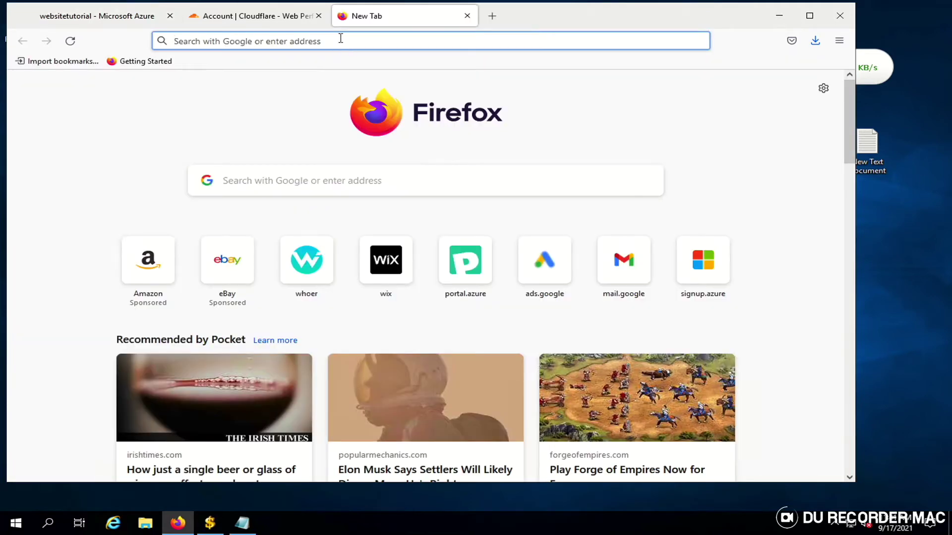
{"action": "left_click", "coordinate": [340, 40]}
{"action": "key", "text": "ctrl+v"}
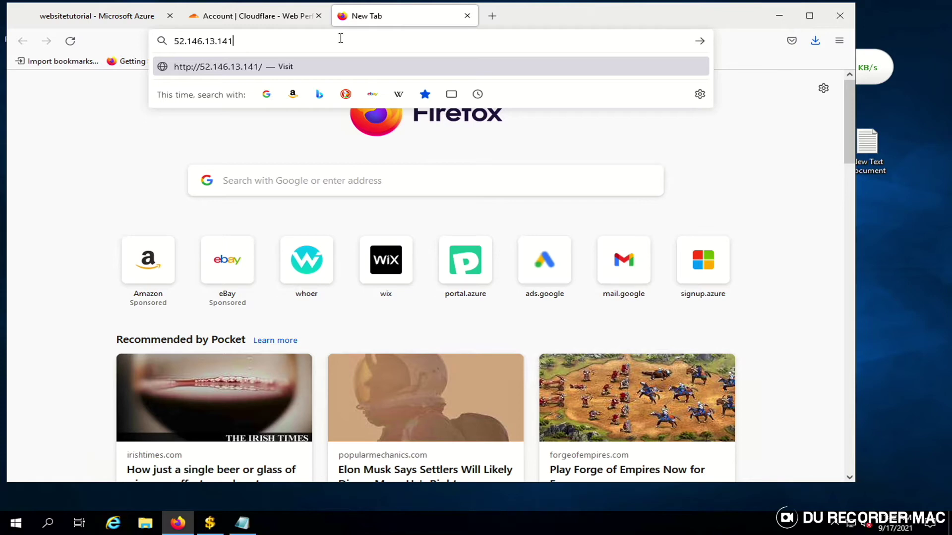
{"action": "key", "text": "Return"}
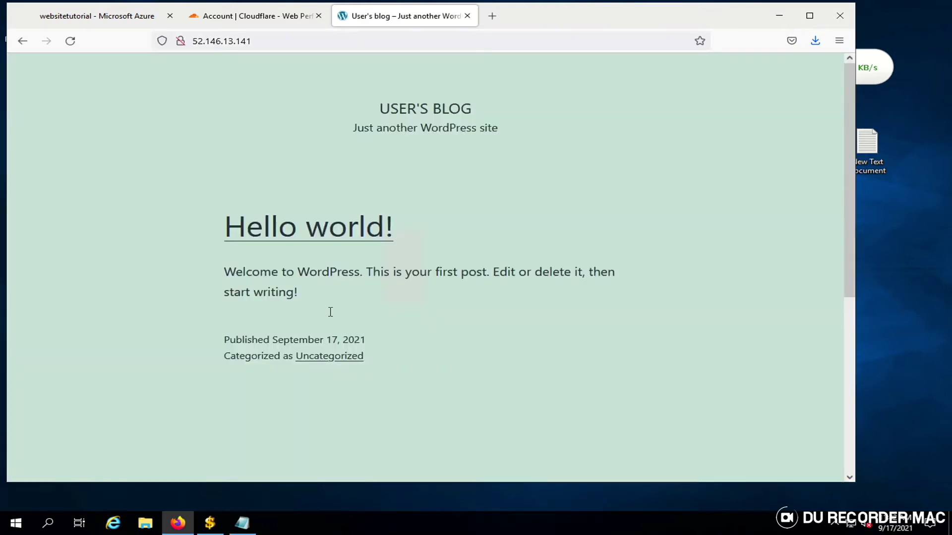
{"action": "scroll", "coordinate": [315, 334], "scroll_direction": "down", "scroll_amount": 5}
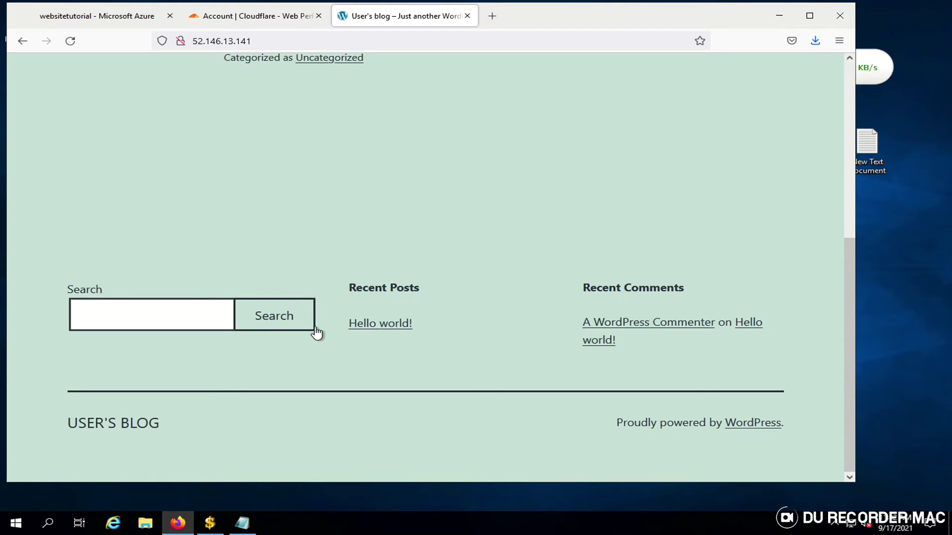
{"action": "scroll", "coordinate": [315, 333], "scroll_direction": "up", "scroll_amount": 5}
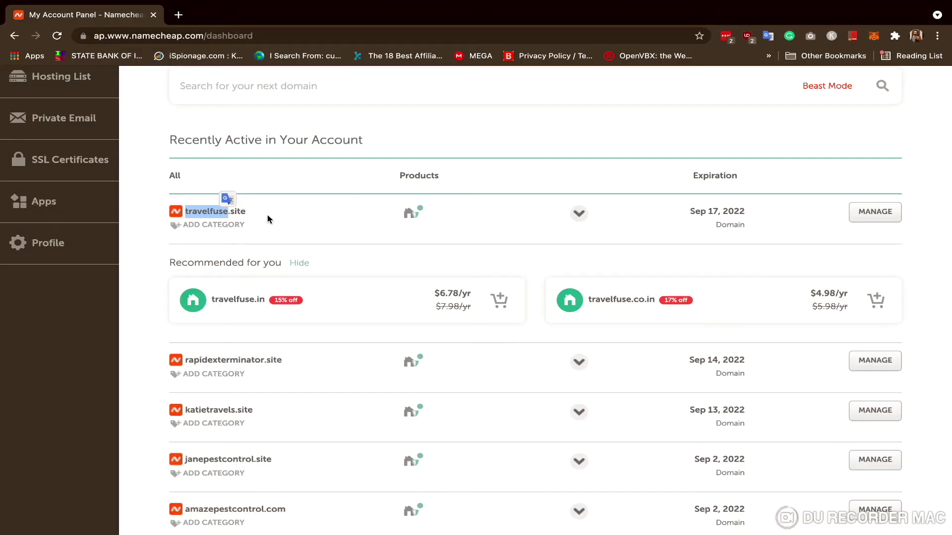
Manage travelfuse.site, copy the full domain name, and switch to the Azure window.
{"action": "left_click", "coordinate": [286, 211]}
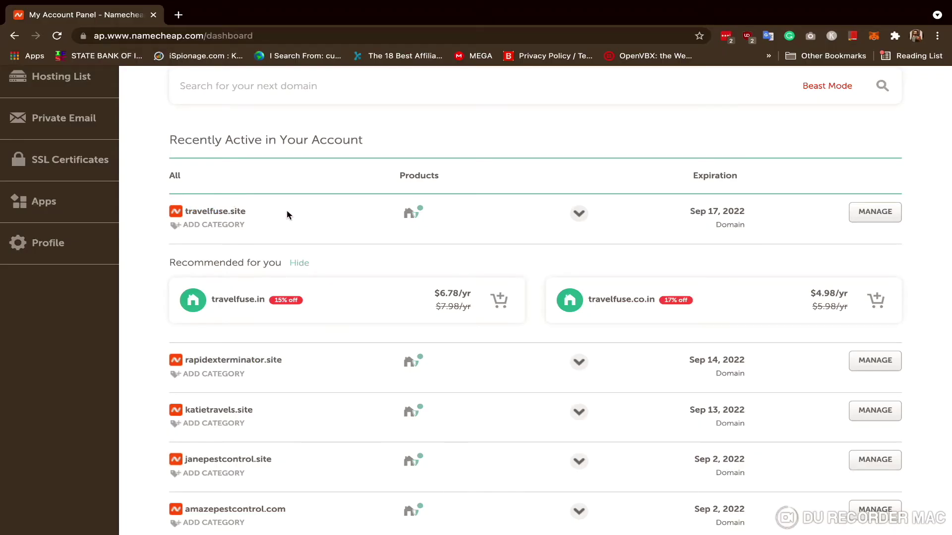
{"action": "left_click", "coordinate": [873, 214]}
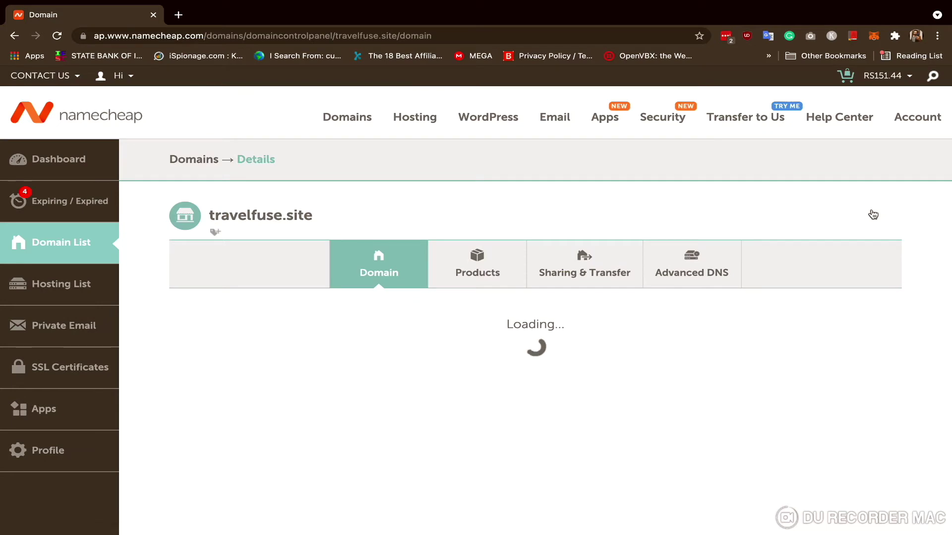
{"action": "double_click", "coordinate": [261, 215]}
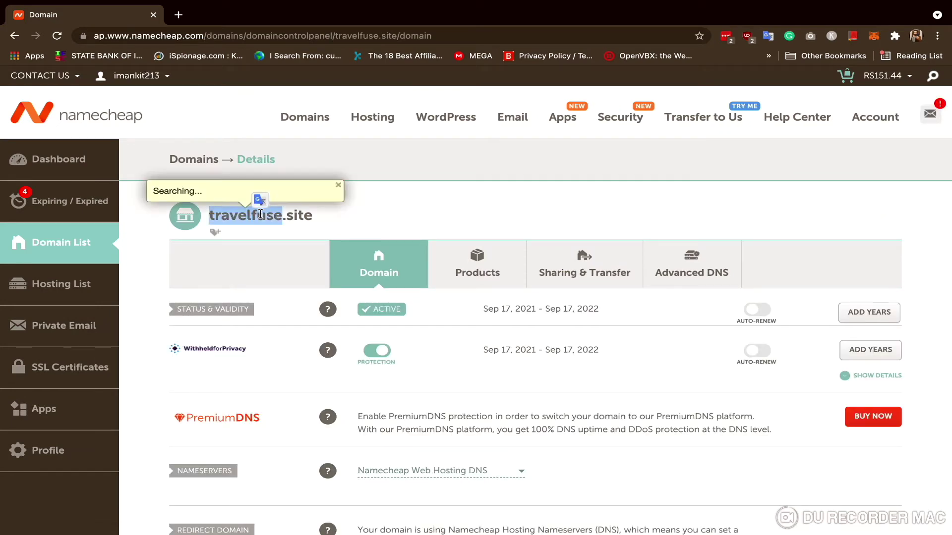
{"action": "triple_click", "coordinate": [261, 215]}
{"action": "right_click", "coordinate": [260, 215]}
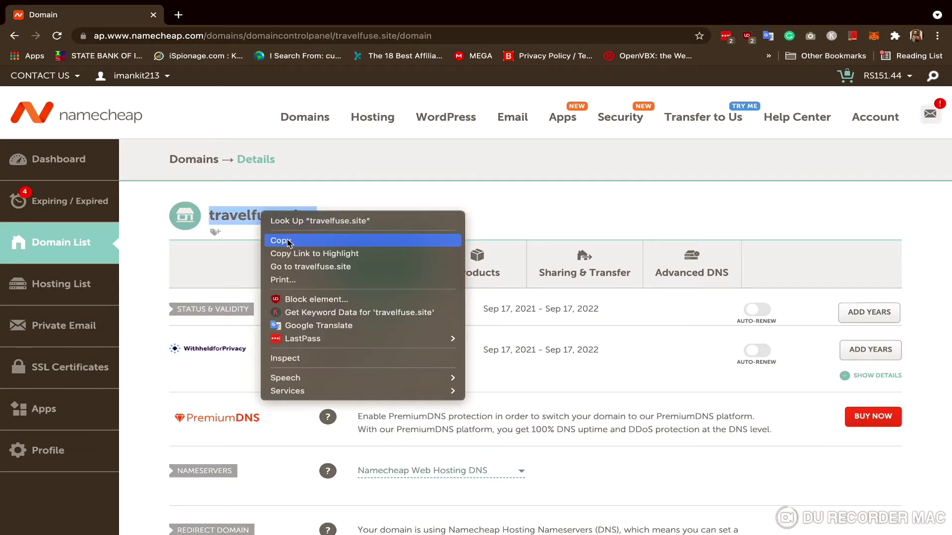
{"action": "left_click", "coordinate": [287, 239]}
{"action": "key", "text": "ctrl+Right"}
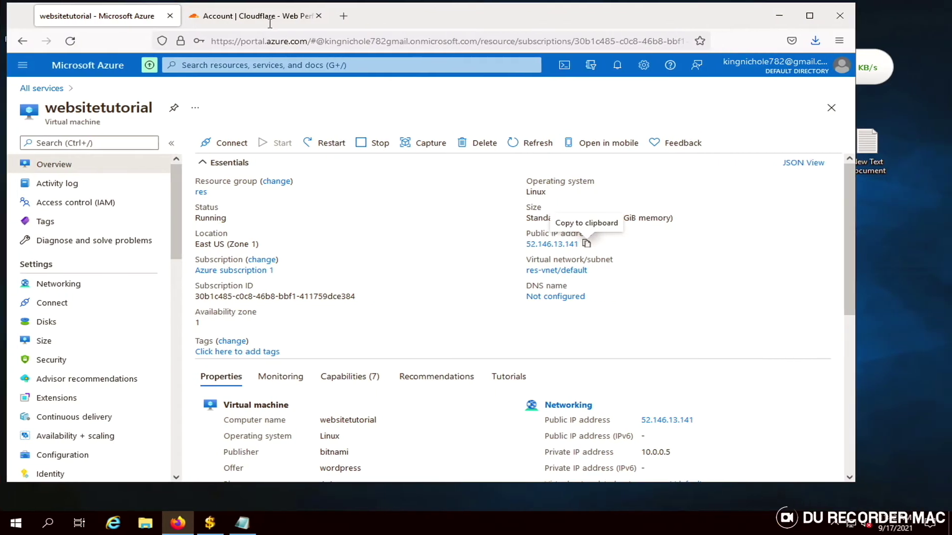
Copy the VM's public IP again from Azure and load it in a new tab.
{"action": "left_click", "coordinate": [269, 23]}
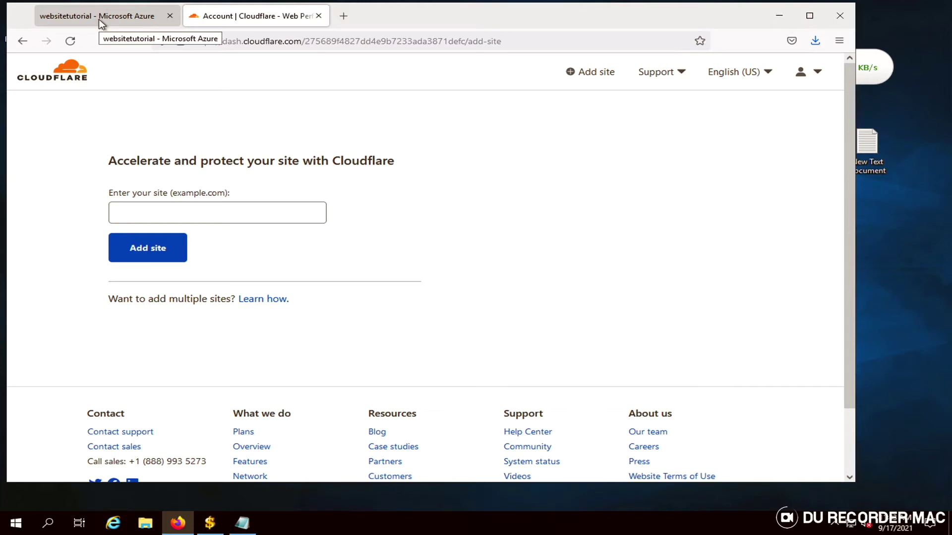
{"action": "left_click", "coordinate": [100, 22]}
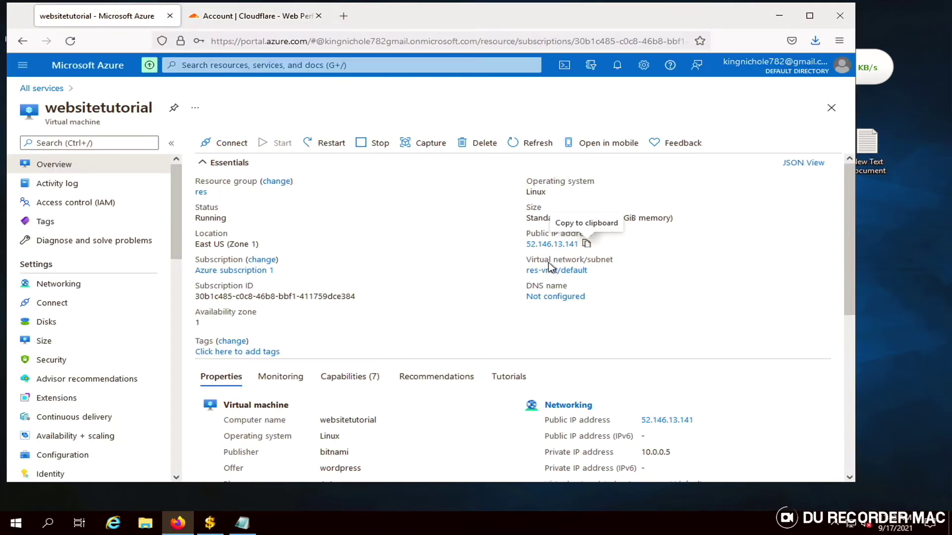
{"action": "left_click", "coordinate": [586, 244]}
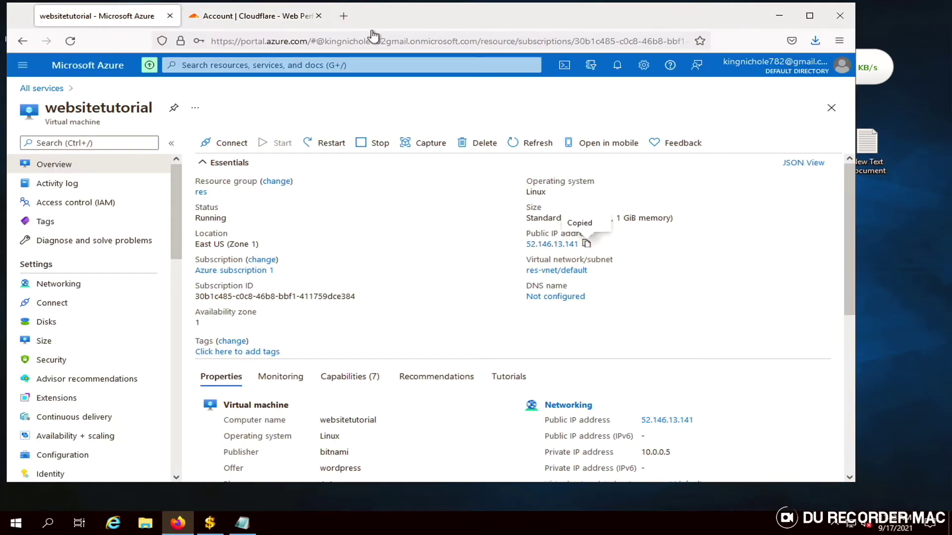
{"action": "left_click", "coordinate": [344, 15]}
{"action": "left_click", "coordinate": [338, 42]}
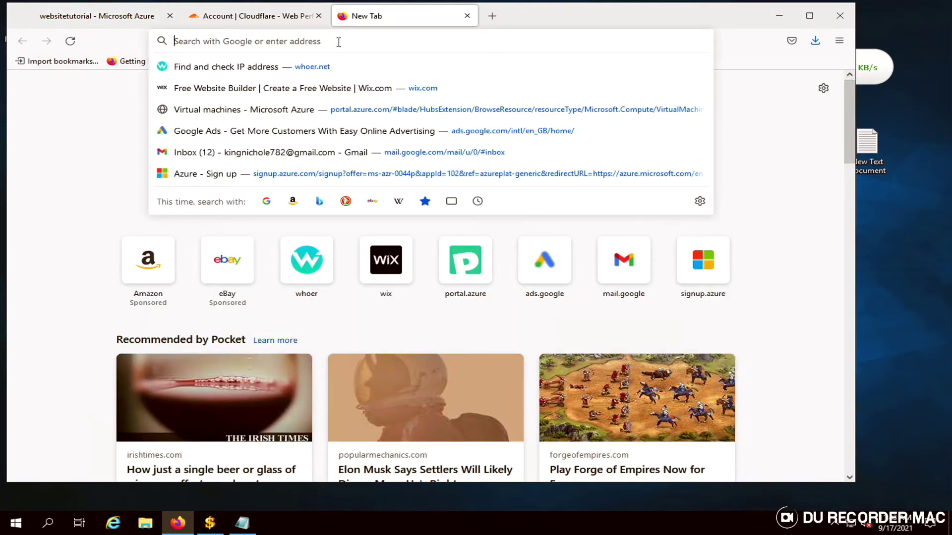
{"action": "key", "text": "ctrl+v"}
{"action": "key", "text": "Return"}
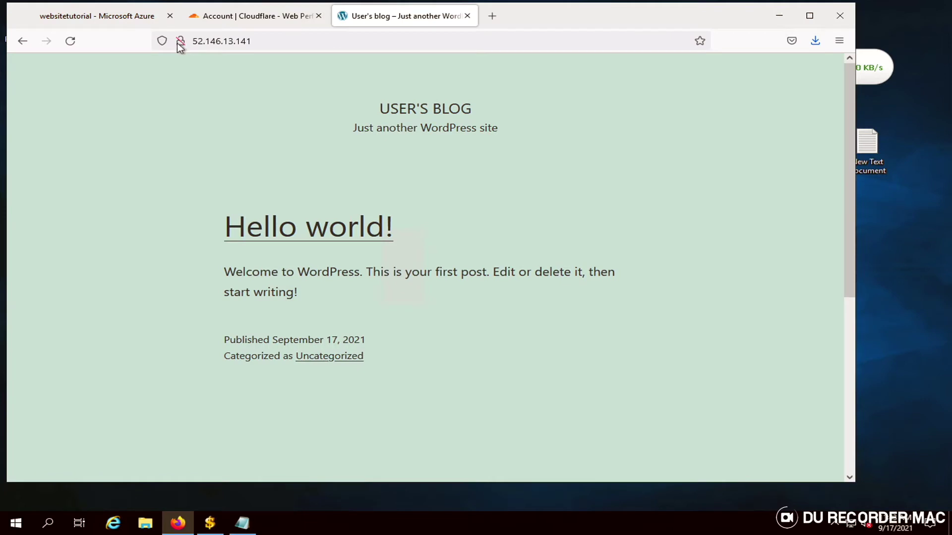
Check the site's insecure connection info, close the blog tab and return to Cloudflare's add-site page.
{"action": "left_click", "coordinate": [180, 42]}
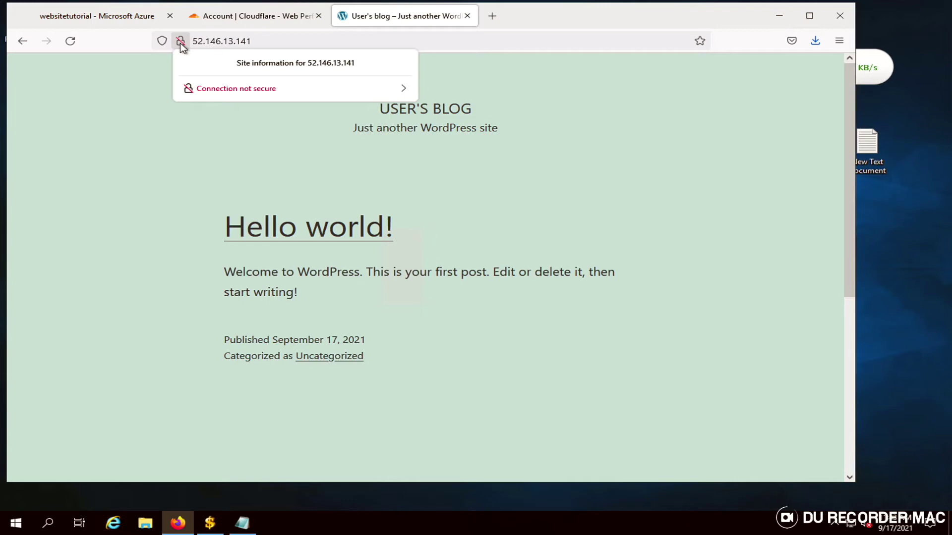
{"action": "left_click", "coordinate": [468, 18]}
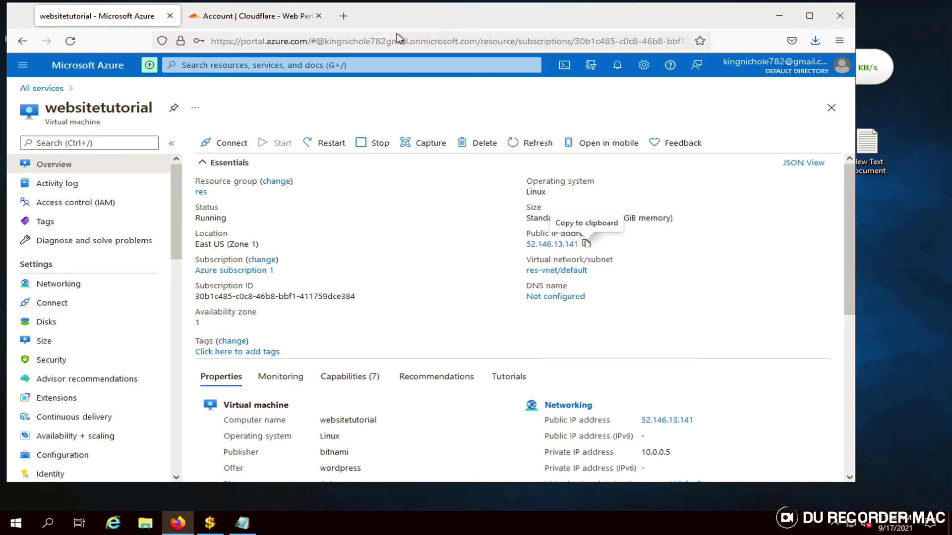
{"action": "left_click", "coordinate": [265, 16]}
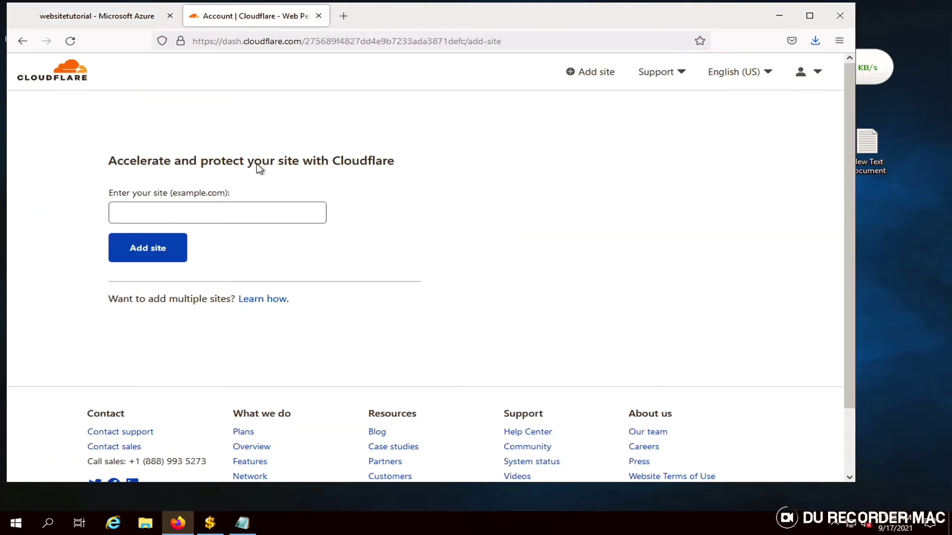
Enter travelfuse.site as the site name, replacing a mistakenly pasted IP, and add it to Cloudflare.
{"action": "left_click", "coordinate": [189, 217]}
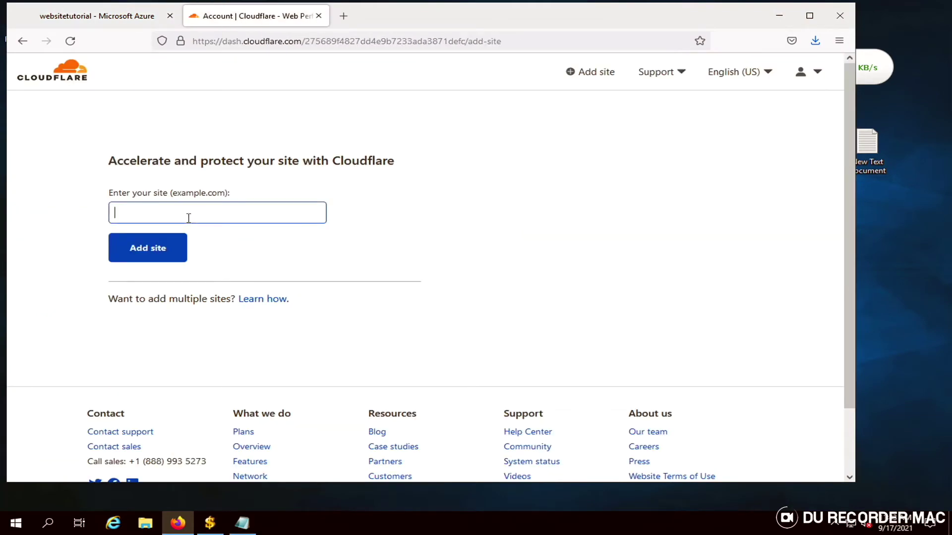
{"action": "key", "text": "ctrl+v"}
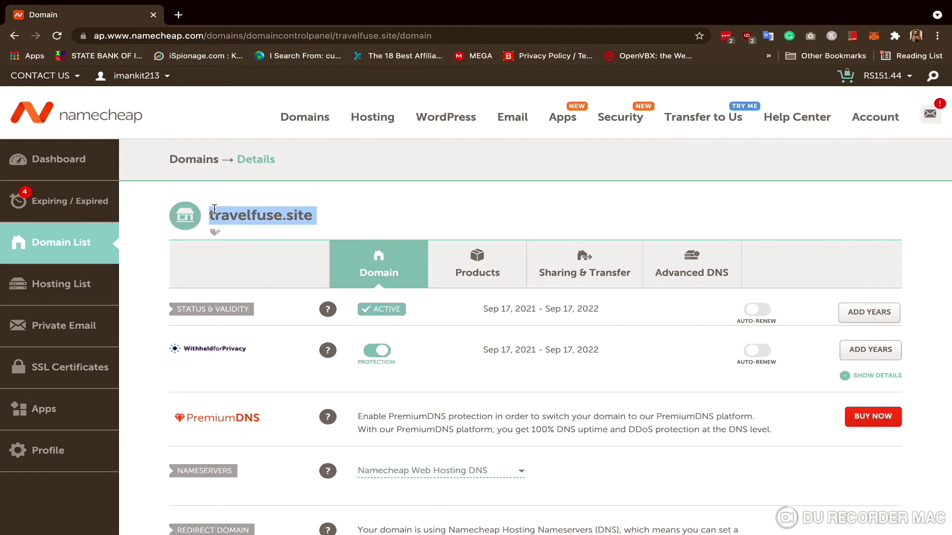
{"action": "right_click", "coordinate": [222, 209]}
{"action": "left_click", "coordinate": [273, 243]}
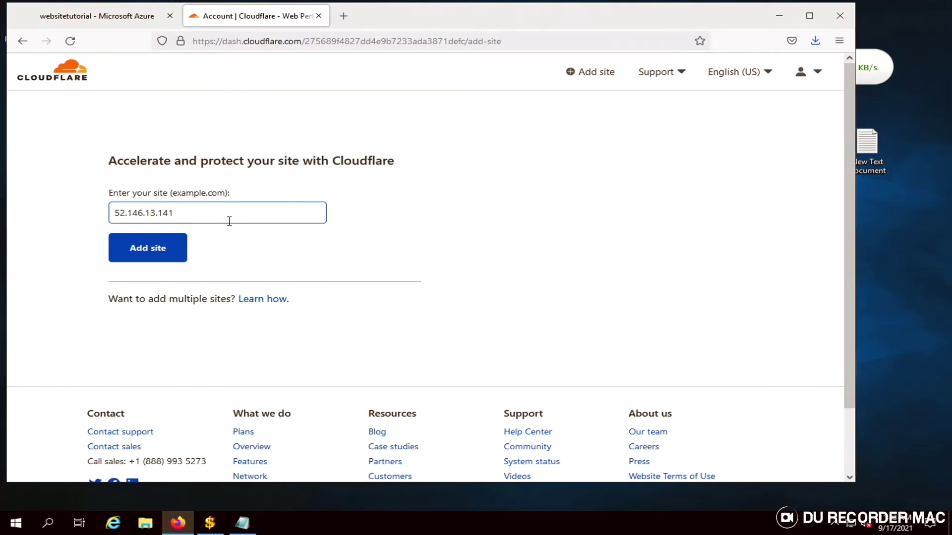
{"action": "triple_click", "coordinate": [230, 221]}
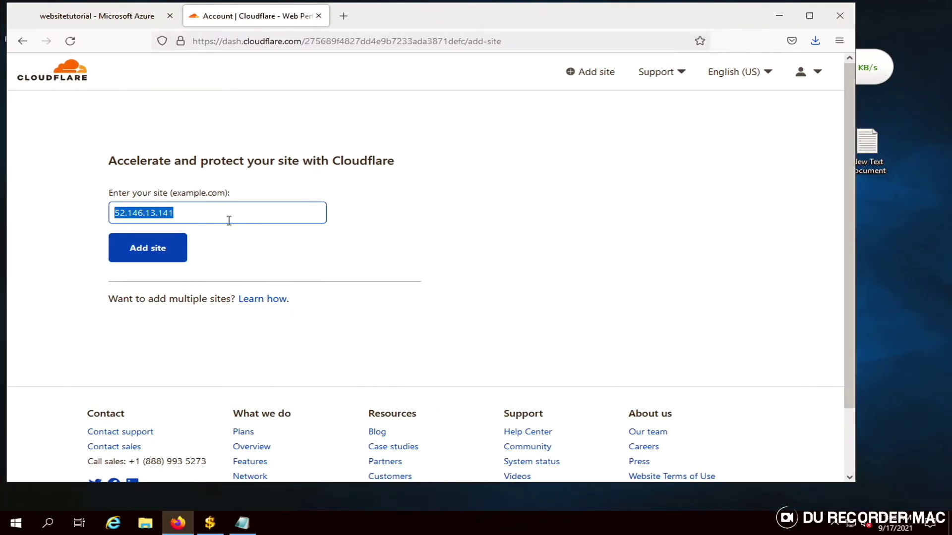
{"action": "key", "text": "ctrl+v"}
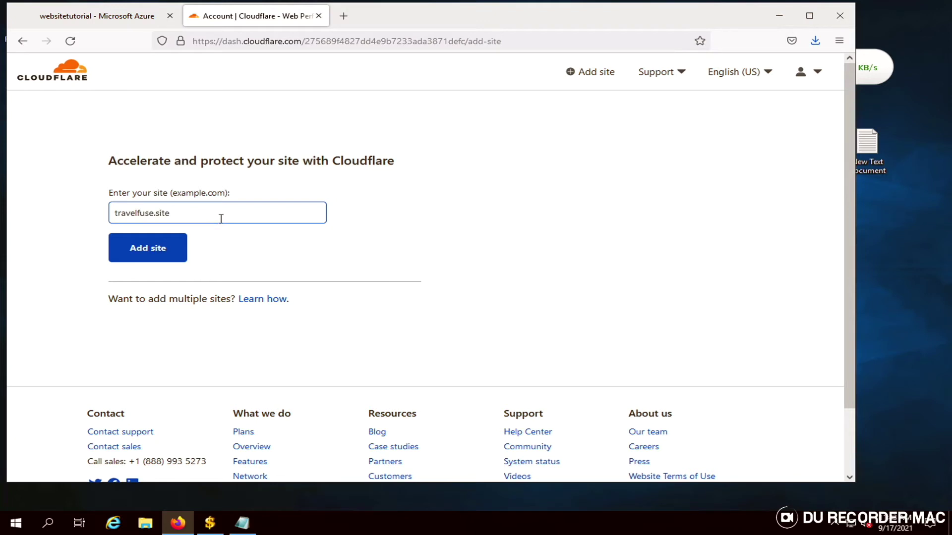
{"action": "left_click", "coordinate": [145, 263]}
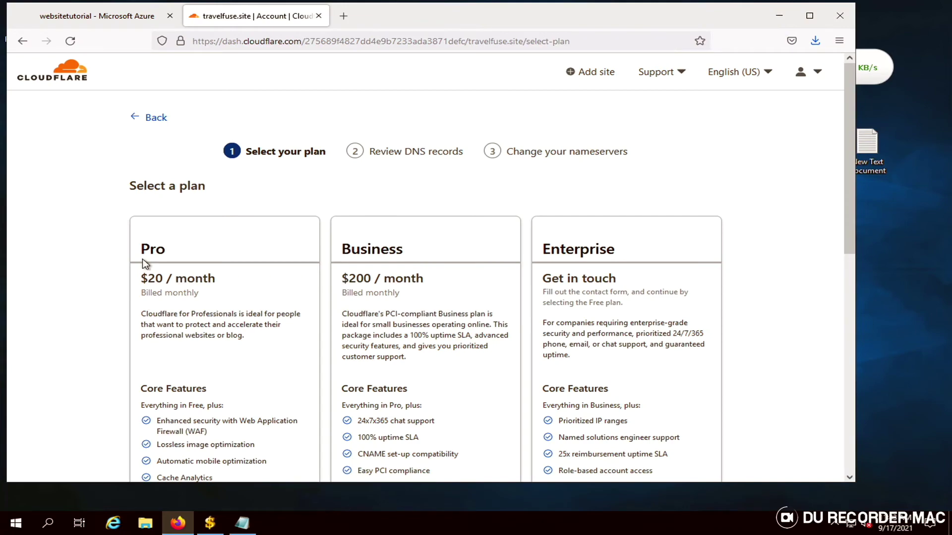
{"action": "scroll", "coordinate": [144, 265], "scroll_direction": "down", "scroll_amount": 2}
{"action": "scroll", "coordinate": [141, 265], "scroll_direction": "down", "scroll_amount": 4}
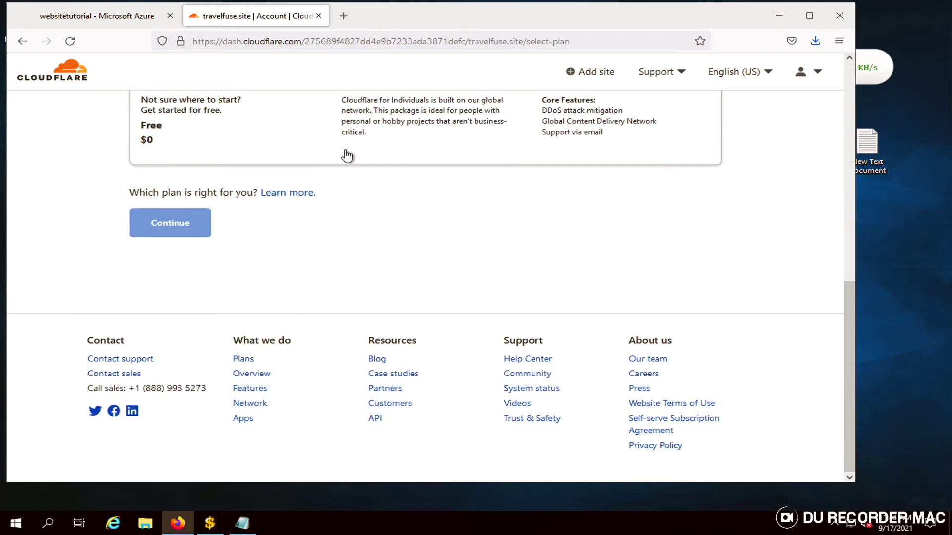
{"action": "scroll", "coordinate": [345, 185], "scroll_direction": "up", "scroll_amount": 1}
{"action": "scroll", "coordinate": [346, 171], "scroll_direction": "up", "scroll_amount": 4}
{"action": "scroll", "coordinate": [379, 167], "scroll_direction": "up", "scroll_amount": 1}
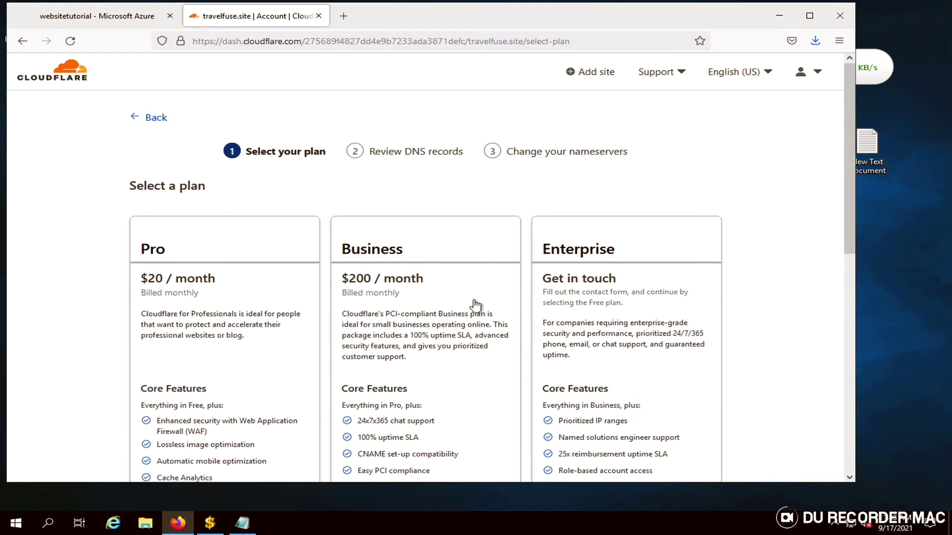
{"action": "scroll", "coordinate": [474, 305], "scroll_direction": "down", "scroll_amount": 5}
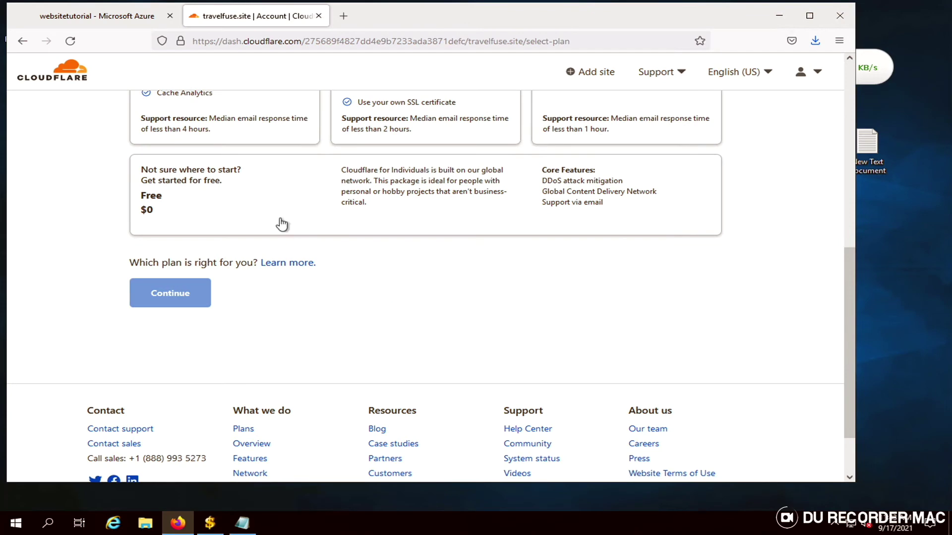
Choose the Free plan and continue to the DNS records review.
{"action": "left_click", "coordinate": [261, 229]}
{"action": "left_click", "coordinate": [157, 300]}
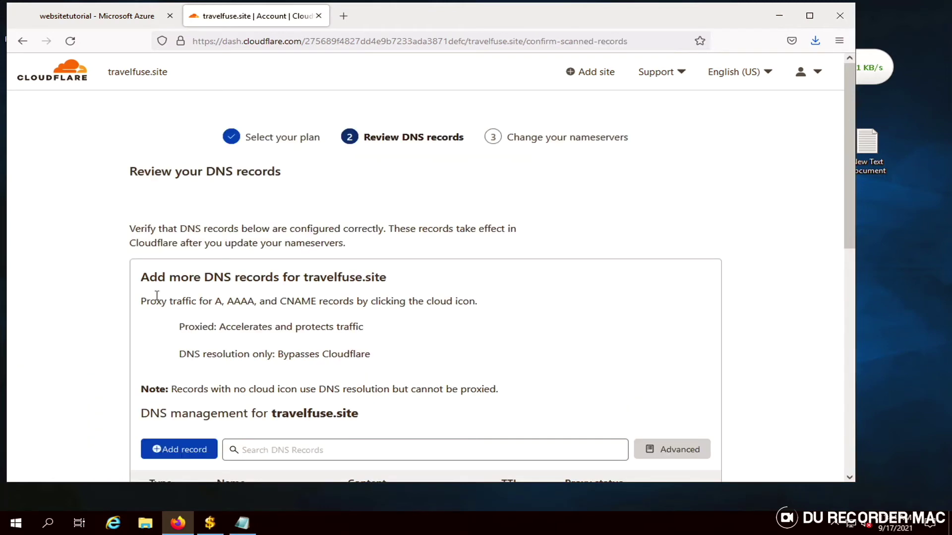
{"action": "scroll", "coordinate": [156, 296], "scroll_direction": "down", "scroll_amount": 5}
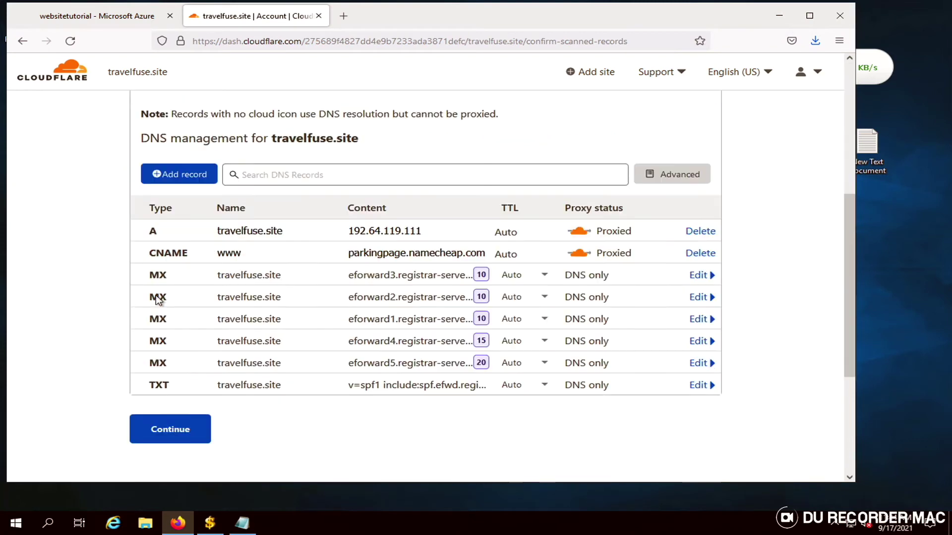
{"action": "scroll", "coordinate": [155, 295], "scroll_direction": "down", "scroll_amount": 5}
{"action": "scroll", "coordinate": [155, 296], "scroll_direction": "up", "scroll_amount": 1}
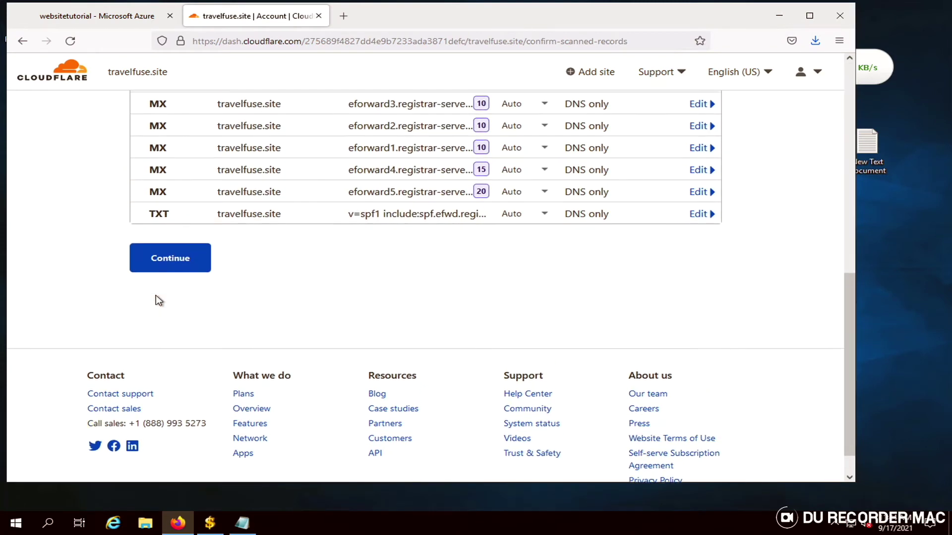
{"action": "scroll", "coordinate": [156, 295], "scroll_direction": "up", "scroll_amount": 2}
{"action": "scroll", "coordinate": [158, 301], "scroll_direction": "down", "scroll_amount": 1}
Continue past the DNS records, copy leonard.ns.cloudflare.com, and switch to the Namecheap window.
{"action": "left_click", "coordinate": [173, 336]}
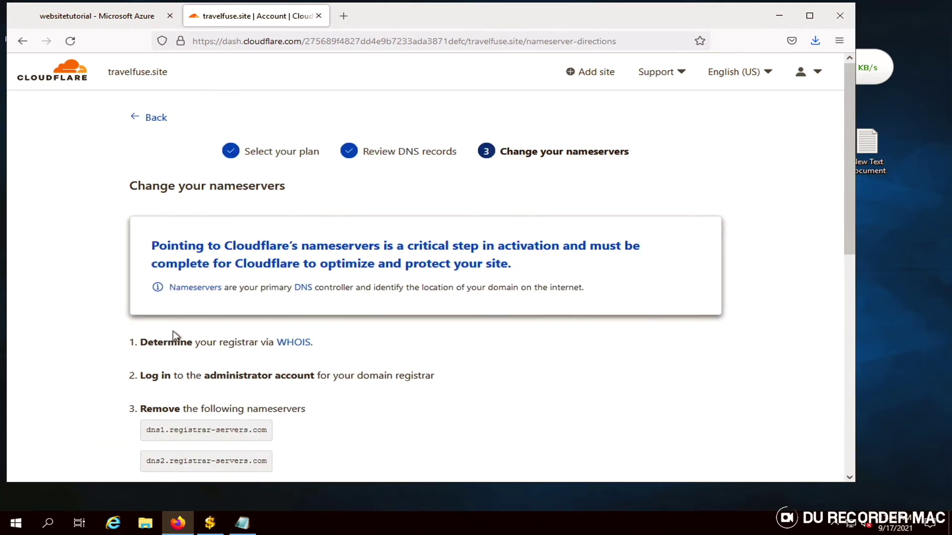
{"action": "scroll", "coordinate": [373, 323], "scroll_direction": "down", "scroll_amount": 3}
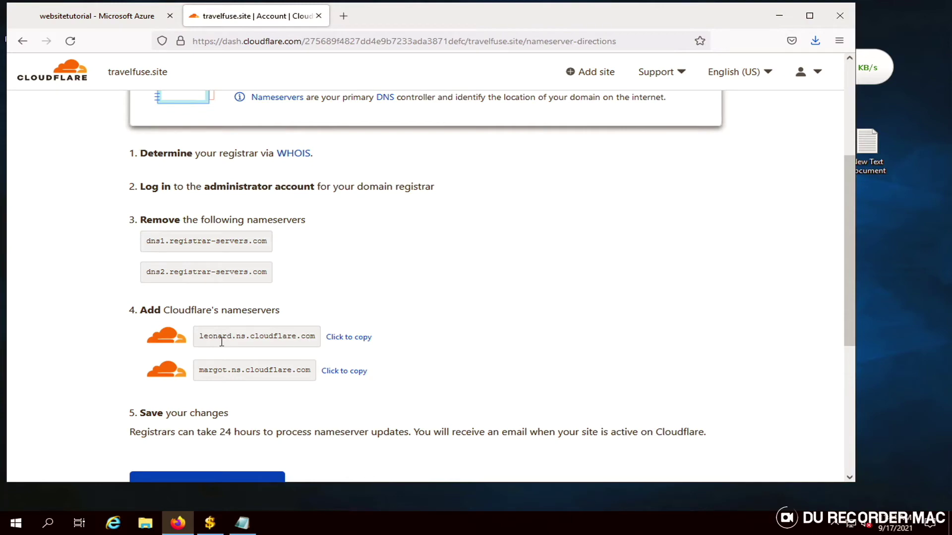
{"action": "left_click", "coordinate": [354, 343]}
{"action": "key", "text": "ctrl+Left"}
{"action": "scroll", "coordinate": [431, 393], "scroll_direction": "down", "scroll_amount": 5}
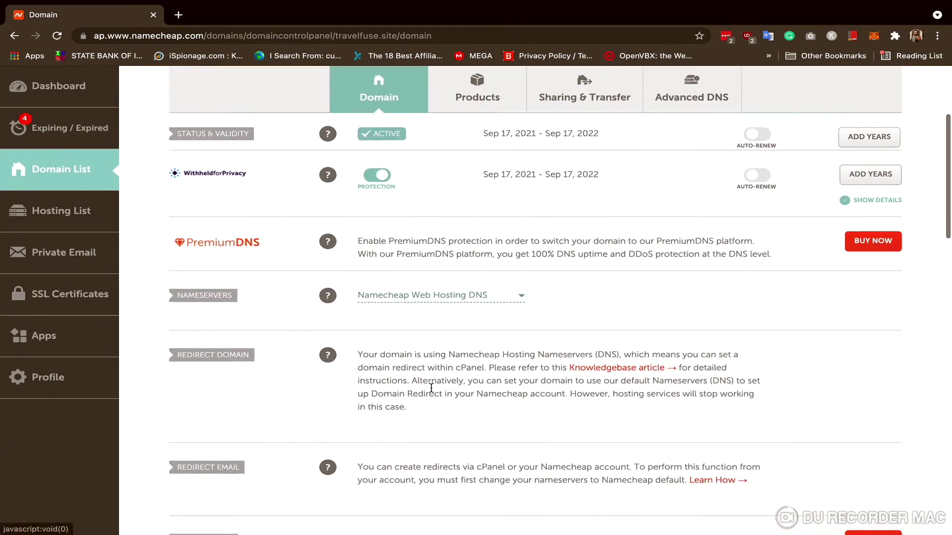
{"action": "scroll", "coordinate": [432, 391], "scroll_direction": "up", "scroll_amount": 5}
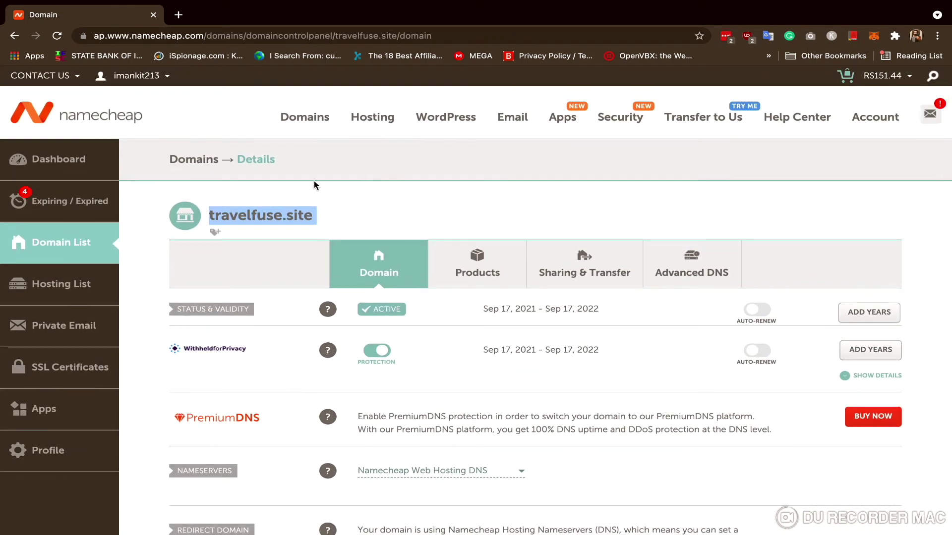
{"action": "scroll", "coordinate": [522, 291], "scroll_direction": "down", "scroll_amount": 5}
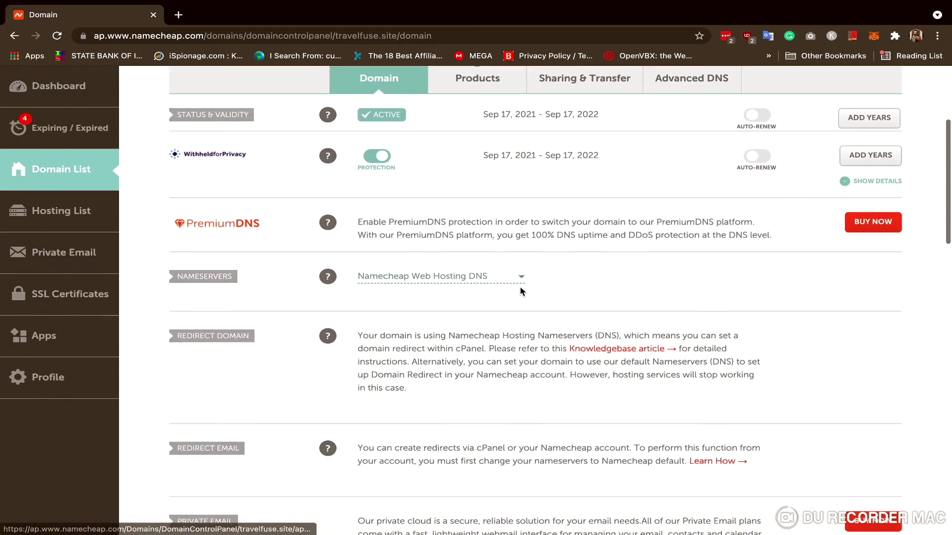
Detour from the domain details to the account dashboard and reopen travelfuse.site settings.
{"action": "left_click", "coordinate": [471, 275]}
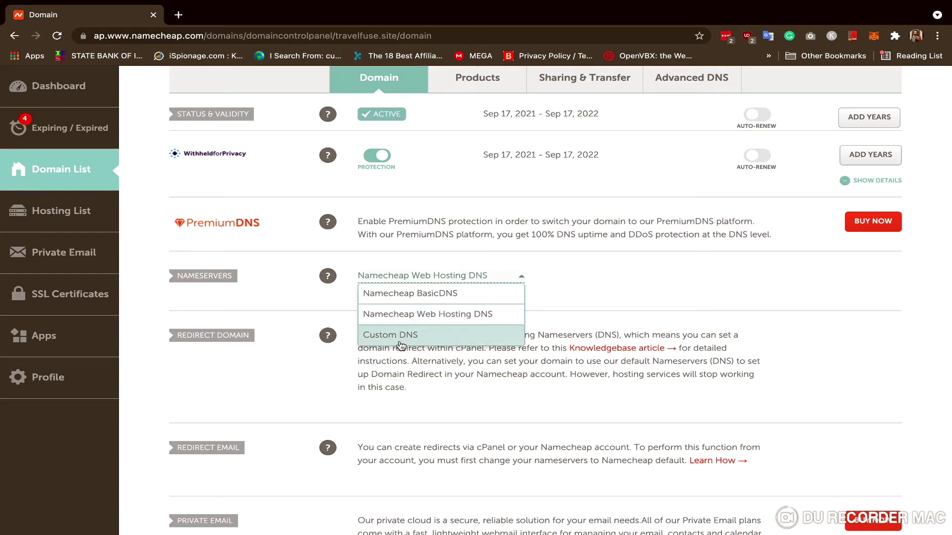
{"action": "scroll", "coordinate": [400, 346], "scroll_direction": "up", "scroll_amount": 3}
{"action": "scroll", "coordinate": [368, 344], "scroll_direction": "up", "scroll_amount": 2}
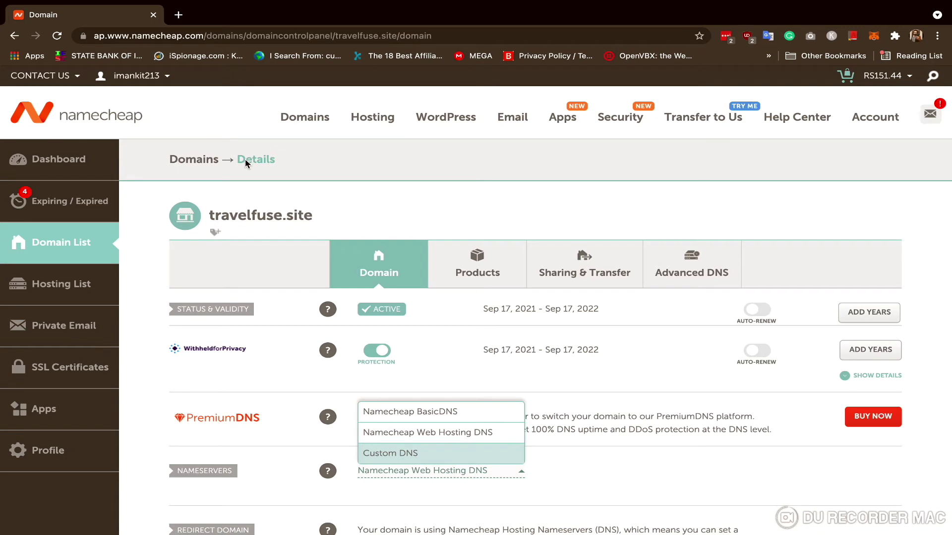
{"action": "left_click", "coordinate": [263, 160]}
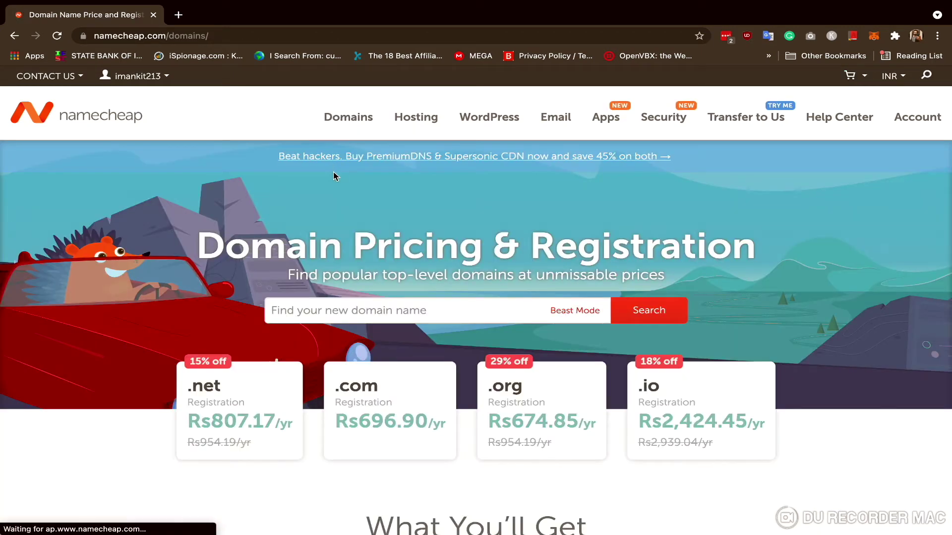
{"action": "mouse_move", "coordinate": [136, 76]}
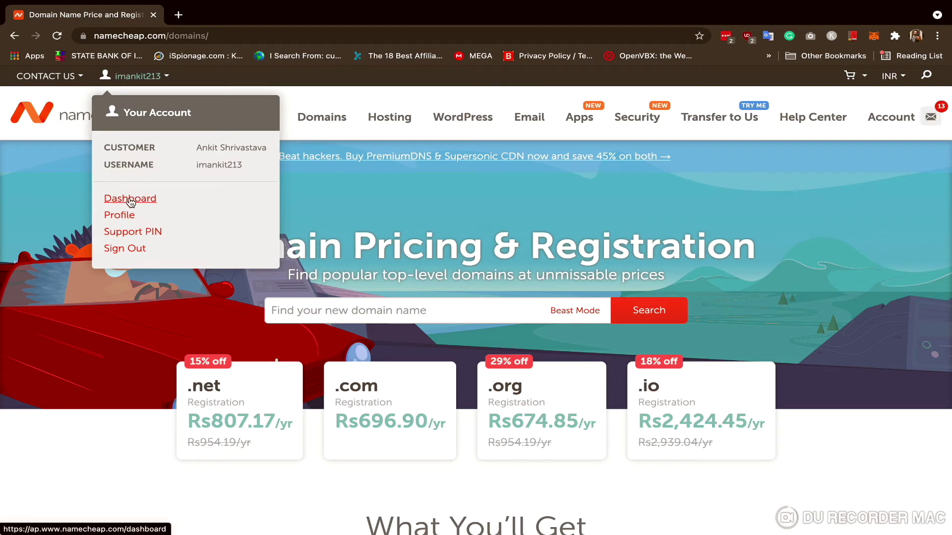
{"action": "left_click", "coordinate": [130, 199]}
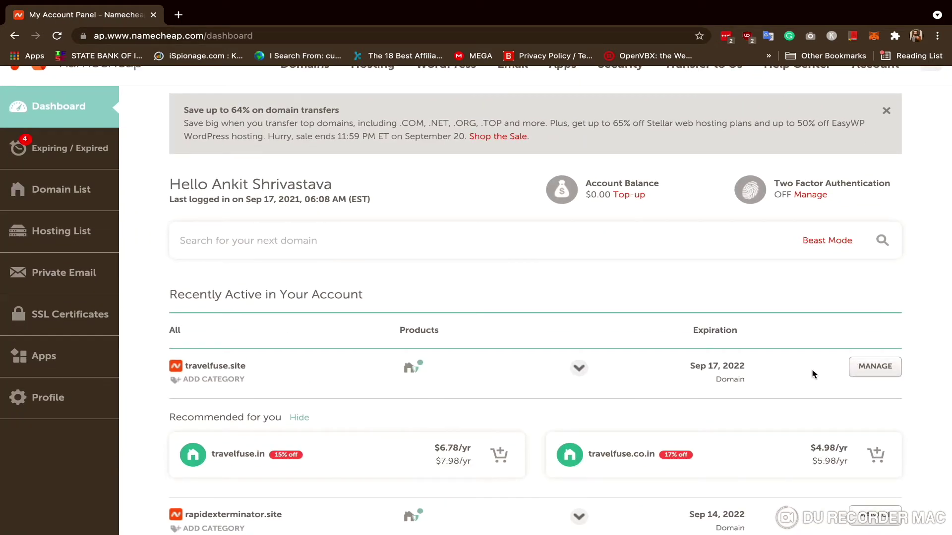
{"action": "left_click", "coordinate": [885, 377]}
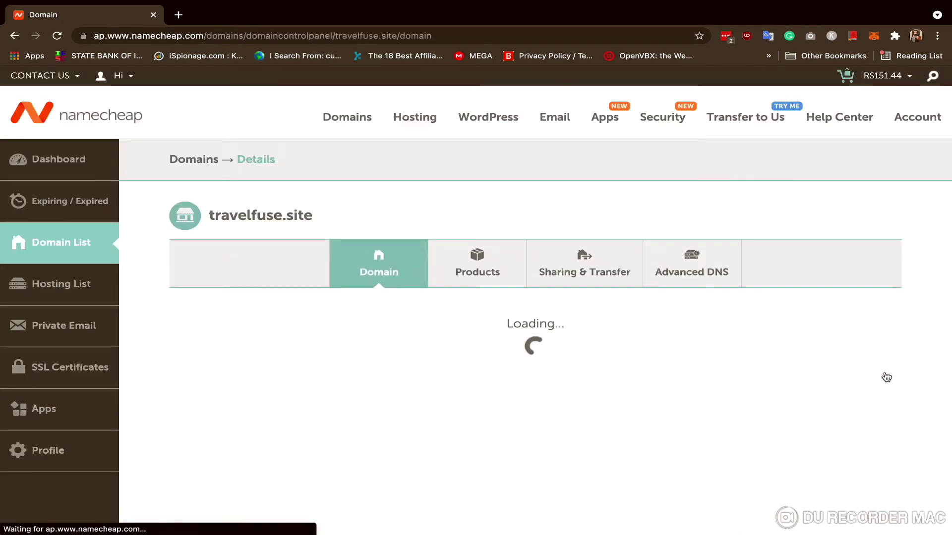
{"action": "scroll", "coordinate": [413, 376], "scroll_direction": "down", "scroll_amount": 2}
{"action": "scroll", "coordinate": [414, 377], "scroll_direction": "down", "scroll_amount": 1}
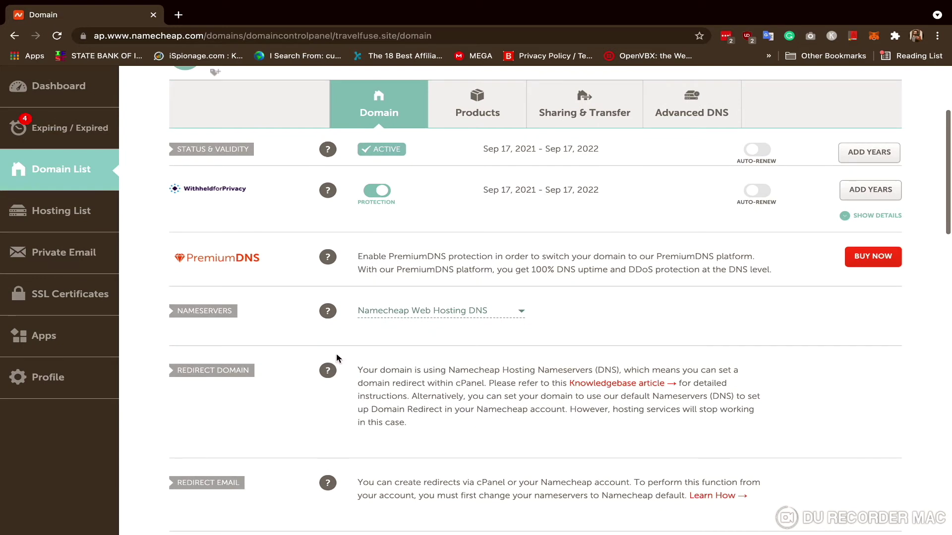
Switch travelfuse.site to Custom DNS and paste leonard.ns.cloudflare.com as the first nameserver.
{"action": "left_click", "coordinate": [425, 312]}
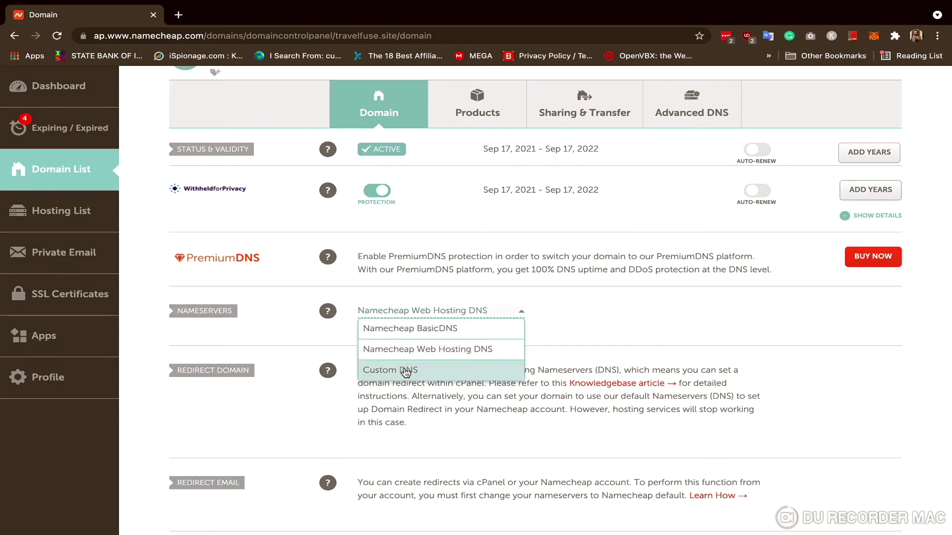
{"action": "left_click", "coordinate": [418, 371]}
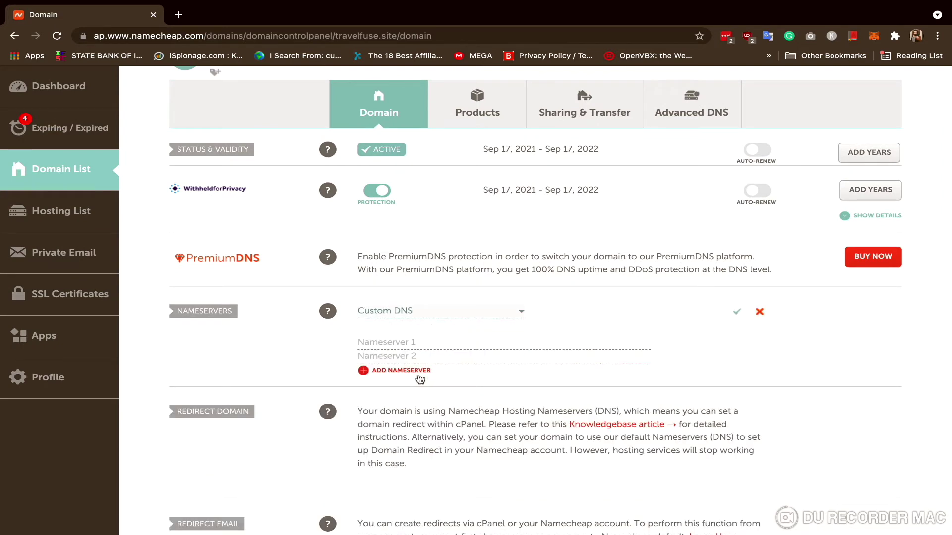
{"action": "scroll", "coordinate": [404, 273], "scroll_direction": "down", "scroll_amount": 2}
{"action": "left_click", "coordinate": [411, 259]}
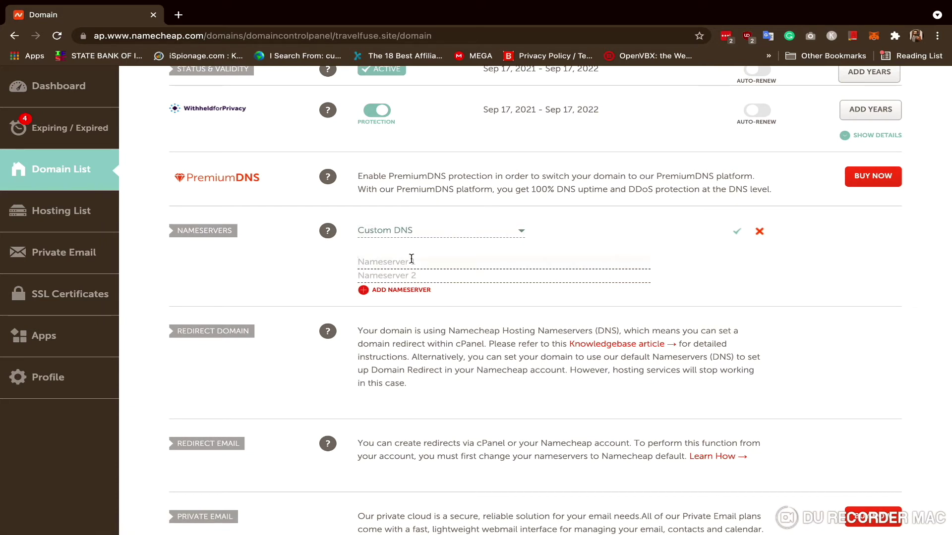
{"action": "key", "text": "super+v"}
Copy margot.ns.cloudflare.com from Cloudflare, paste it as the second nameserver, and save the change.
{"action": "key", "text": "ctrl+Right"}
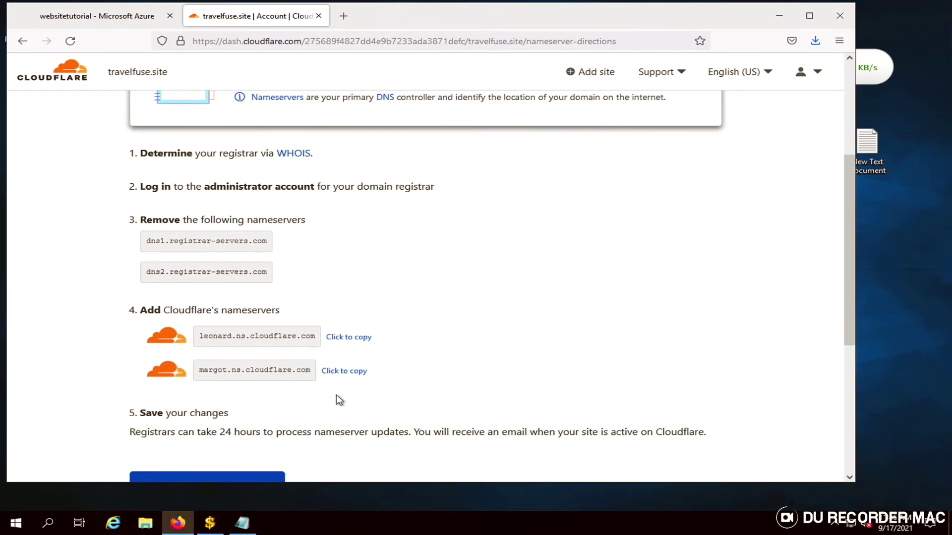
{"action": "left_click", "coordinate": [350, 371]}
{"action": "key", "text": "ctrl+Left"}
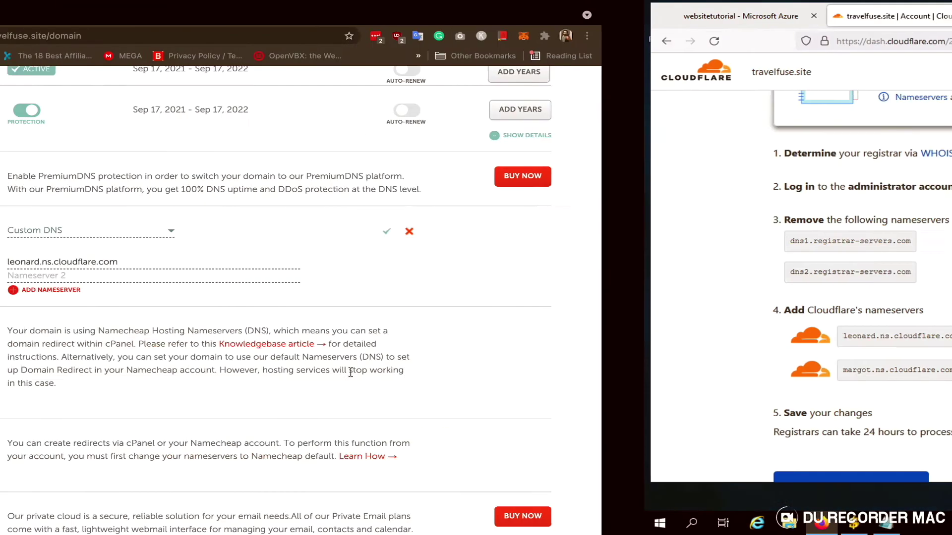
{"action": "left_click", "coordinate": [387, 276]}
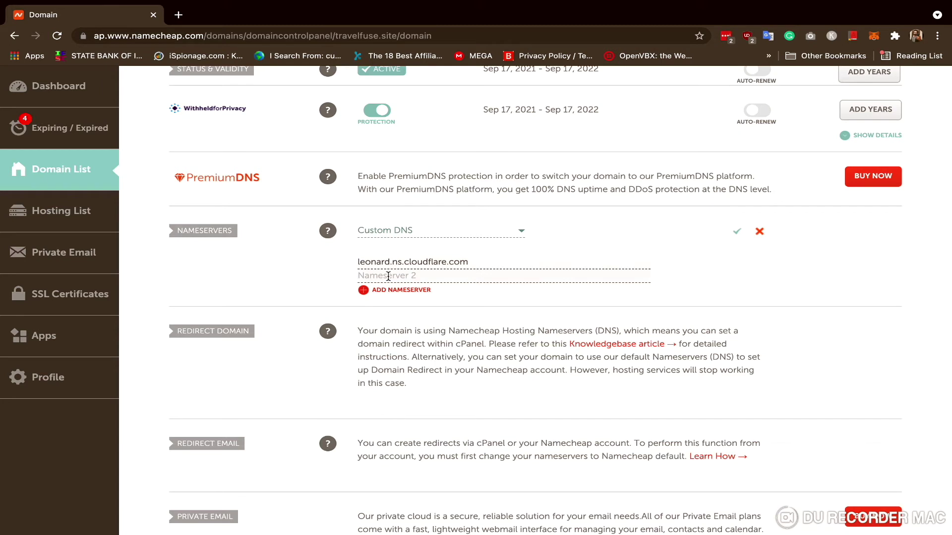
{"action": "key", "text": "super+v"}
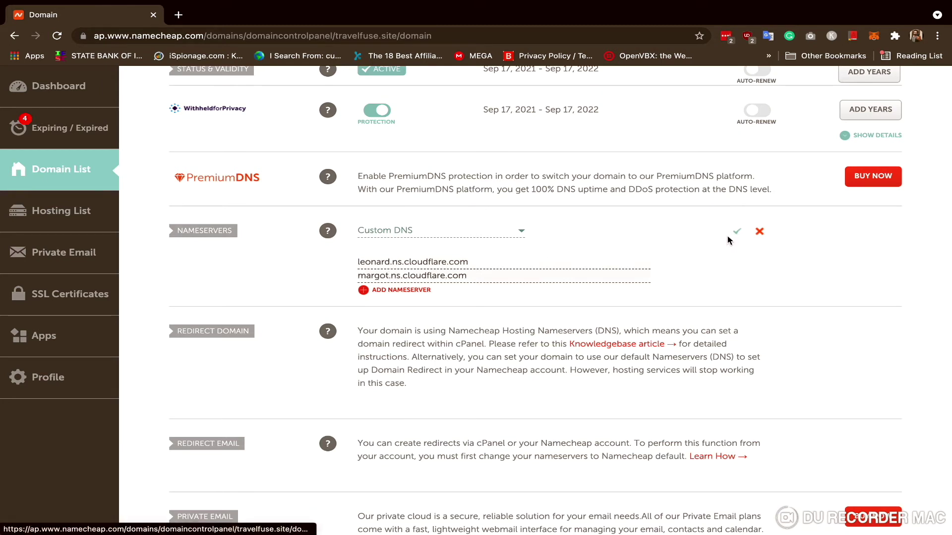
{"action": "left_click", "coordinate": [736, 234]}
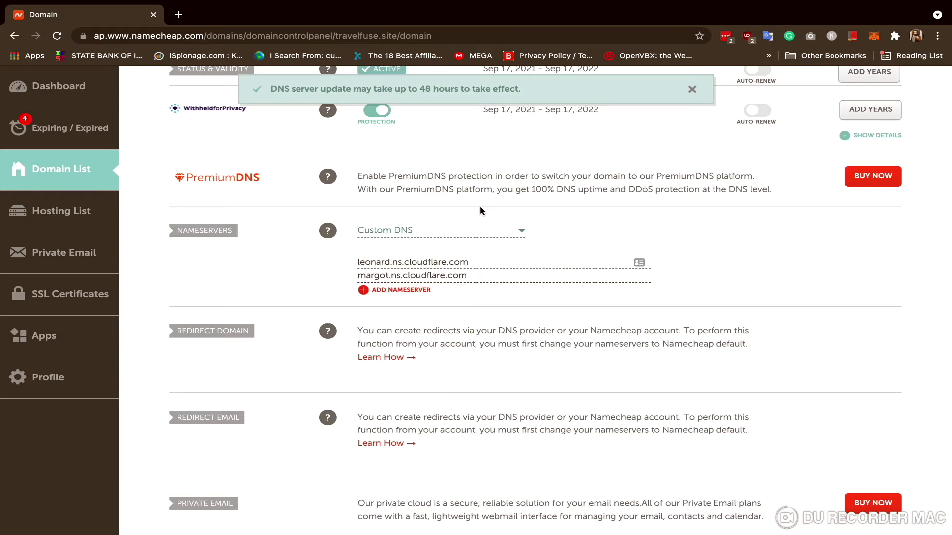
Back in Cloudflare, confirm with 'Done, check nameservers' for travelfuse.site.
{"action": "key", "text": "ctrl+Right"}
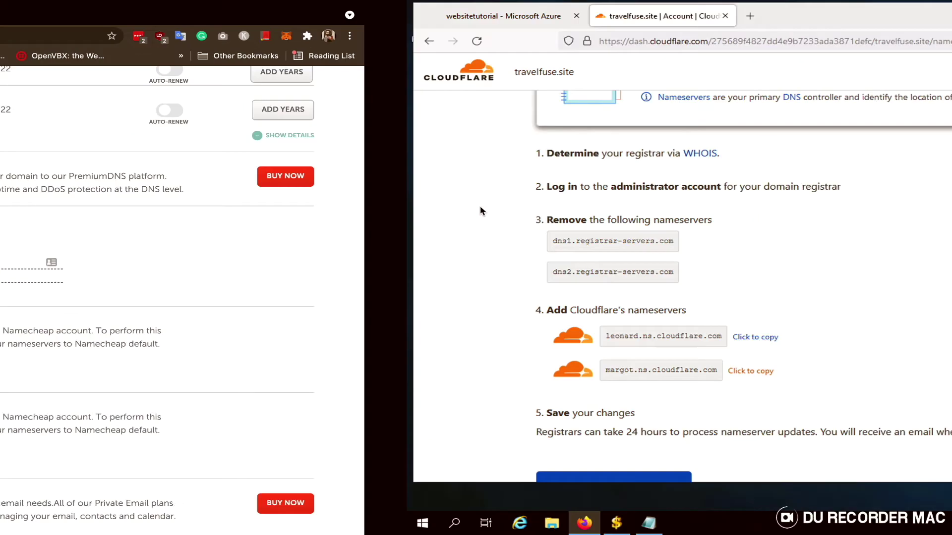
{"action": "scroll", "coordinate": [427, 250], "scroll_direction": "down", "scroll_amount": 3}
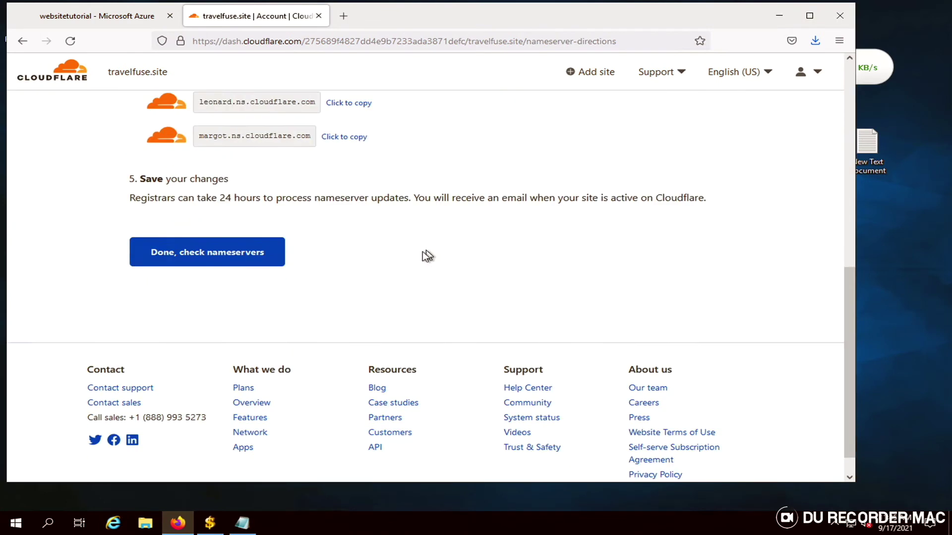
{"action": "left_click", "coordinate": [222, 228]}
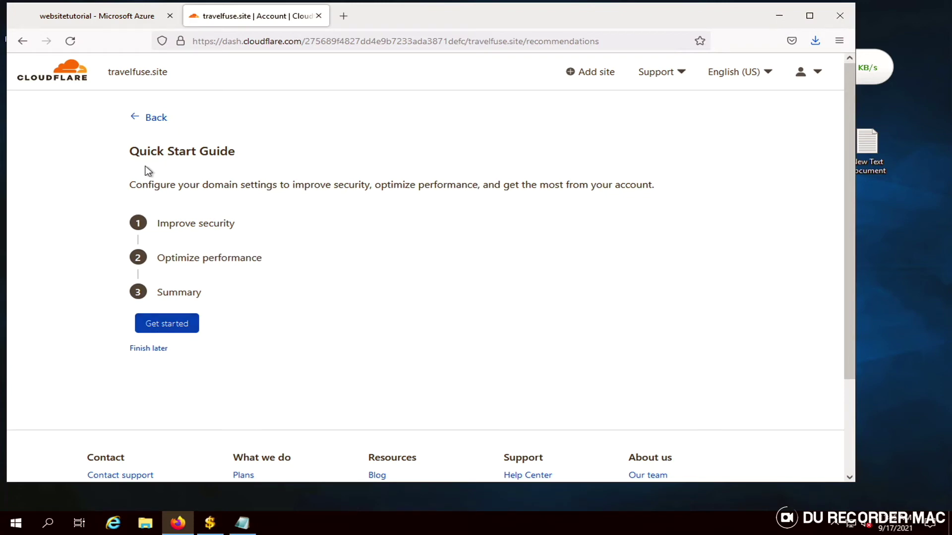
Save Automatic HTTPS Rewrites, enable Always Use HTTPS, leave Auto Minify off, and finish the Quick Start Guide.
{"action": "left_click", "coordinate": [174, 329]}
{"action": "scroll", "coordinate": [270, 322], "scroll_direction": "down", "scroll_amount": 1}
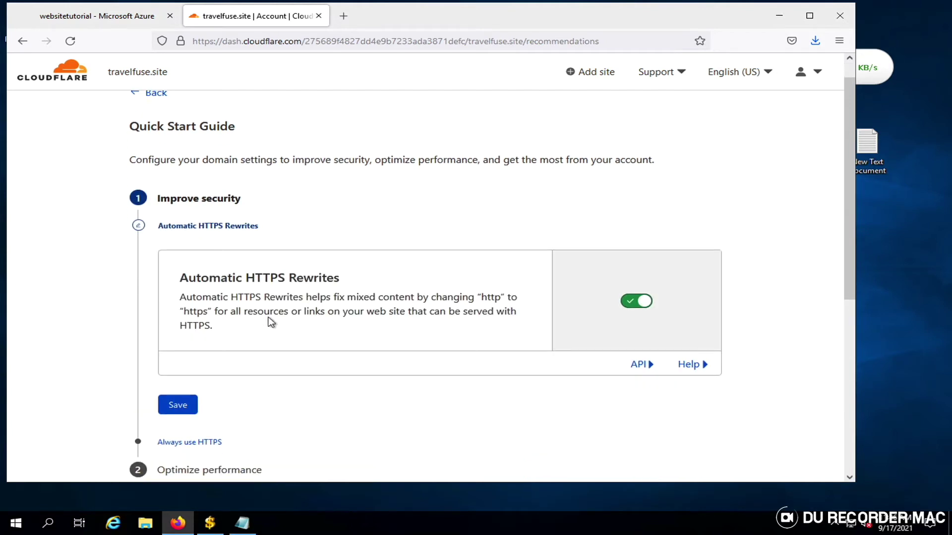
{"action": "scroll", "coordinate": [223, 357], "scroll_direction": "down", "scroll_amount": 1}
{"action": "scroll", "coordinate": [245, 290], "scroll_direction": "down", "scroll_amount": 1}
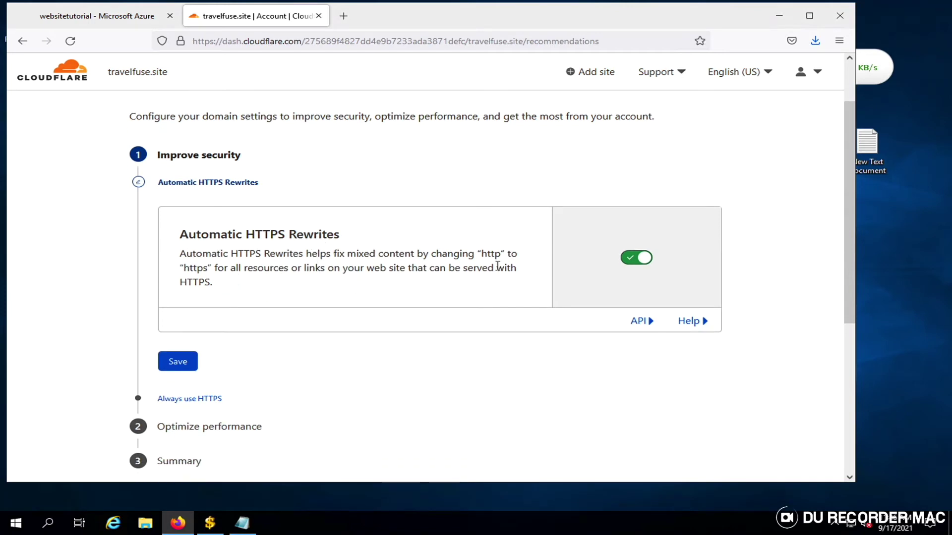
{"action": "left_click", "coordinate": [178, 369]}
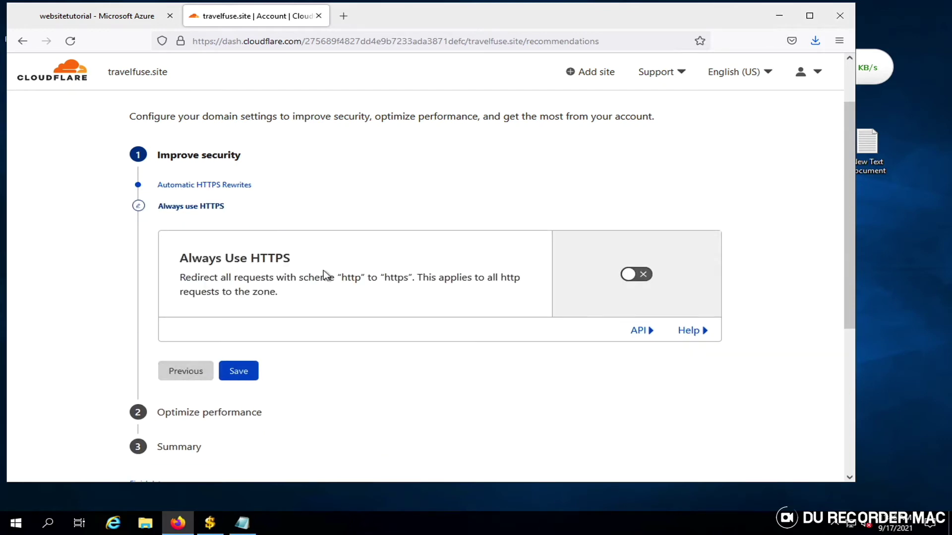
{"action": "left_click", "coordinate": [642, 281]}
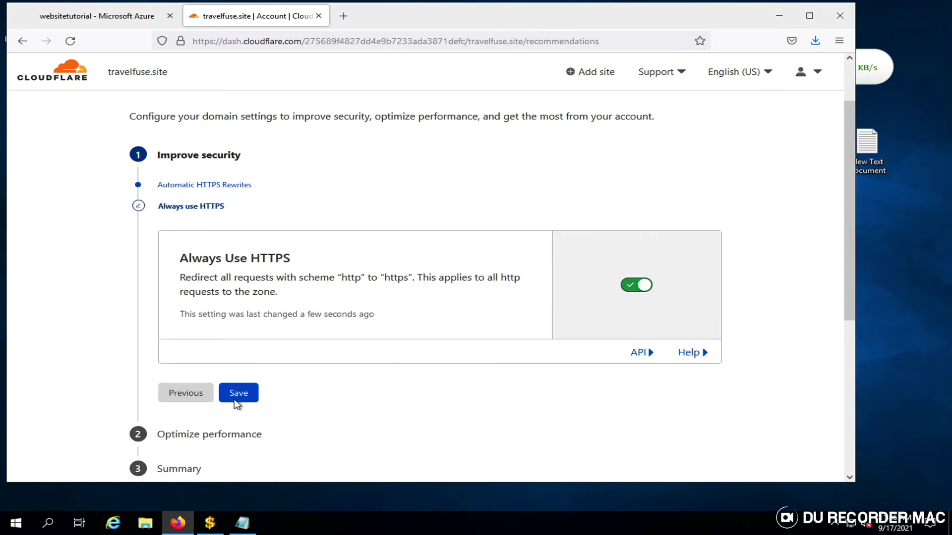
{"action": "left_click", "coordinate": [238, 400]}
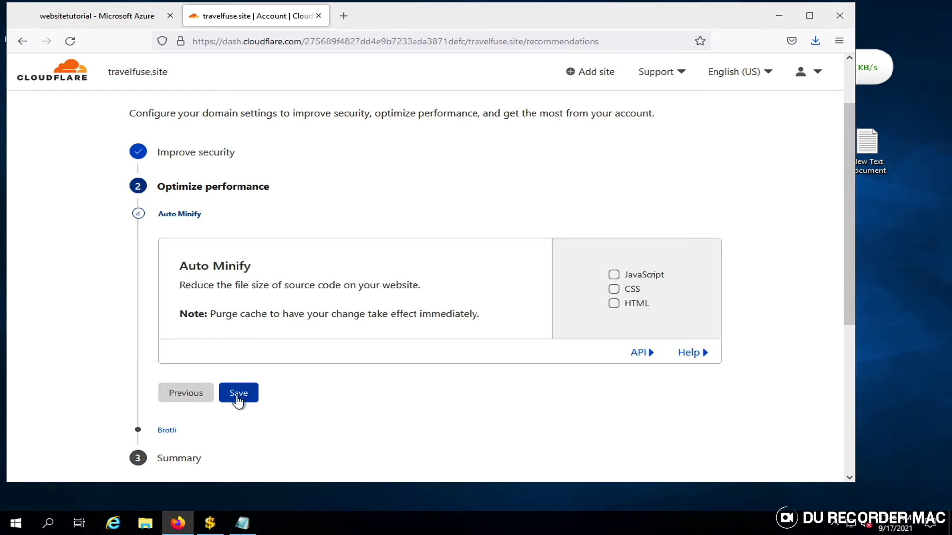
{"action": "left_click", "coordinate": [243, 336]}
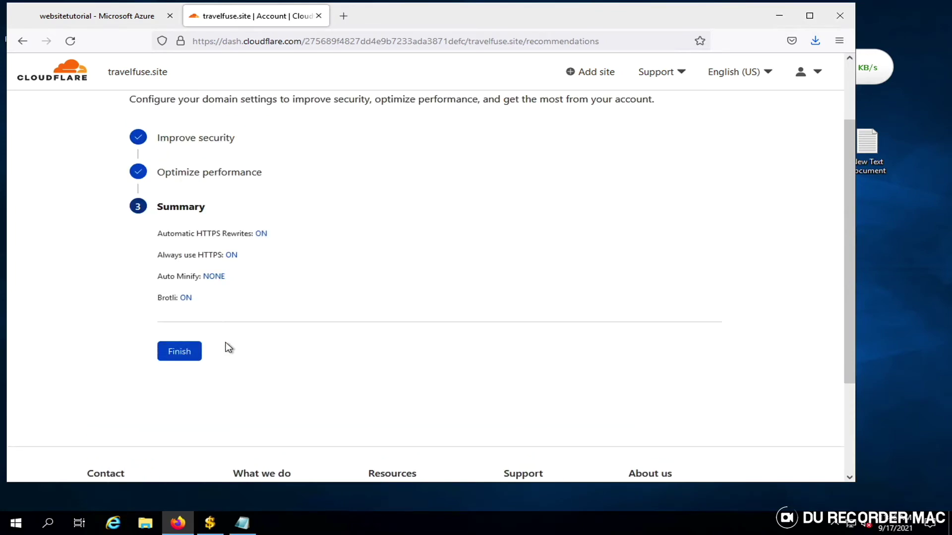
{"action": "left_click", "coordinate": [187, 354]}
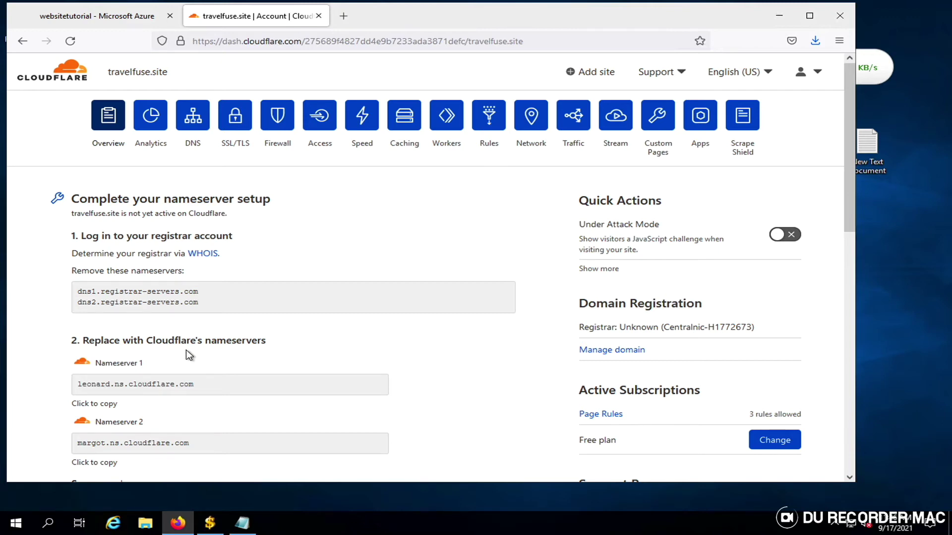
Load the Gmail inbox in a new browser tab to check the Cloudflare notice.
{"action": "left_click", "coordinate": [339, 39]}
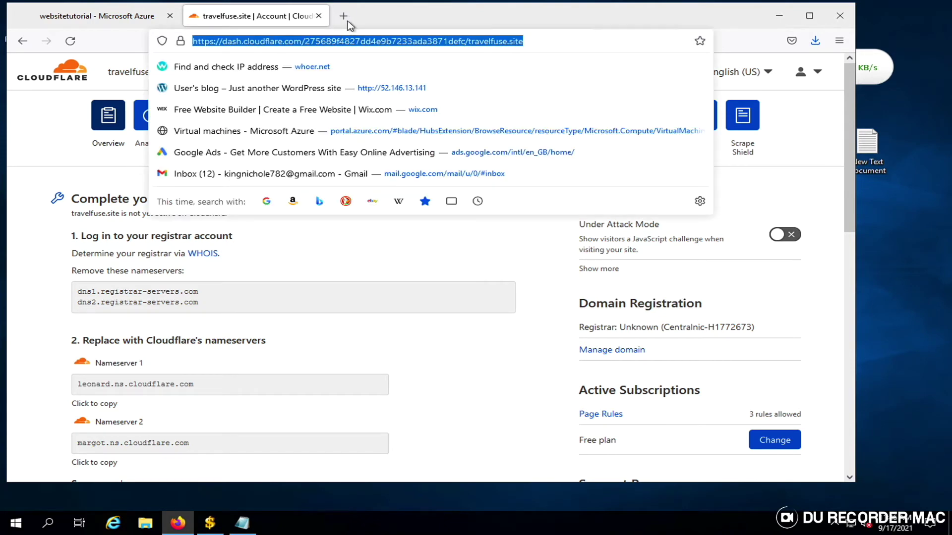
{"action": "left_click", "coordinate": [343, 15]}
{"action": "left_click", "coordinate": [339, 41]}
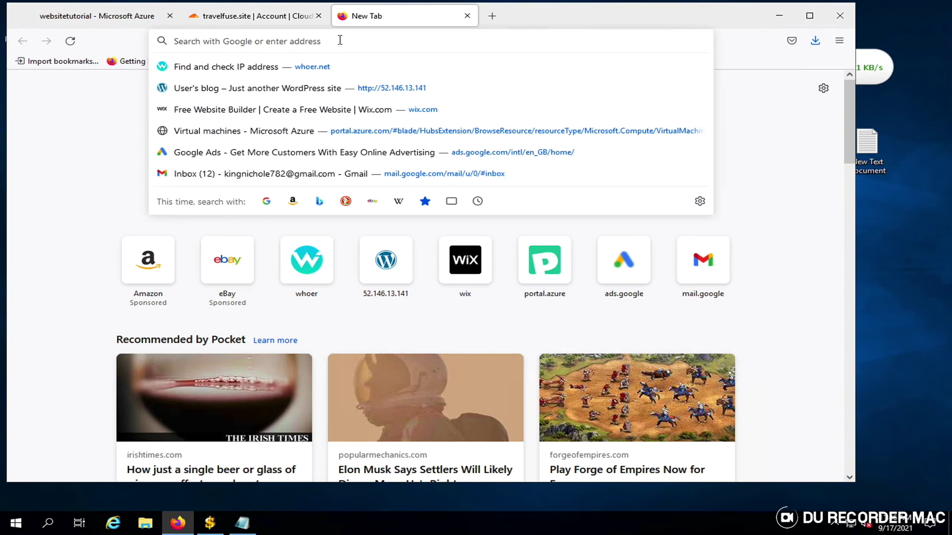
{"action": "type", "text": "gmail.com/"}
{"action": "key", "text": "Return"}
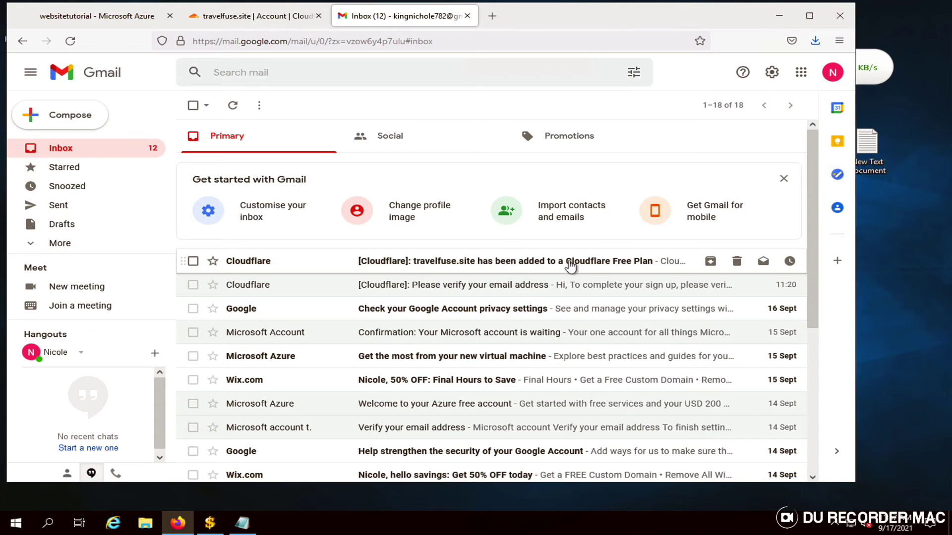
Reload the Cloudflare overview to see travelfuse.site protected, then go to its DNS records.
{"action": "left_click", "coordinate": [278, 20]}
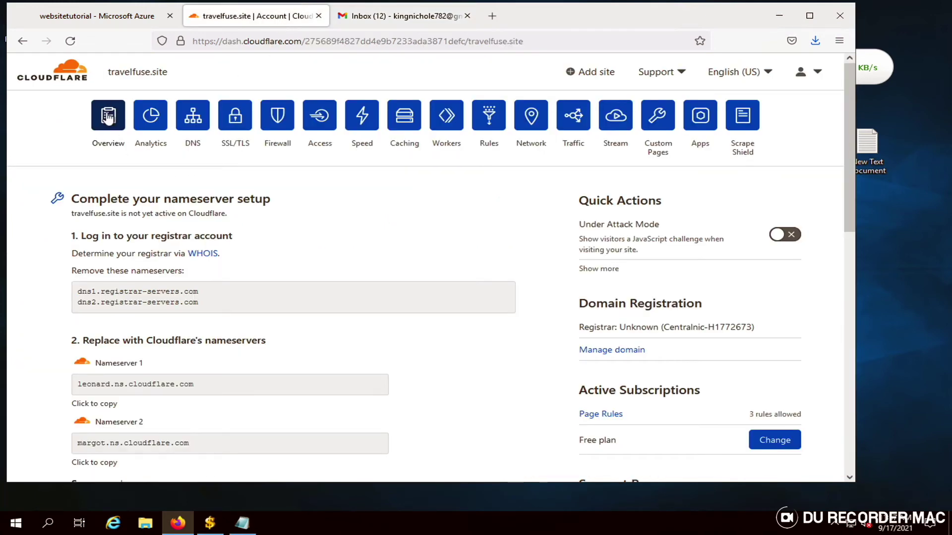
{"action": "left_click", "coordinate": [70, 41]}
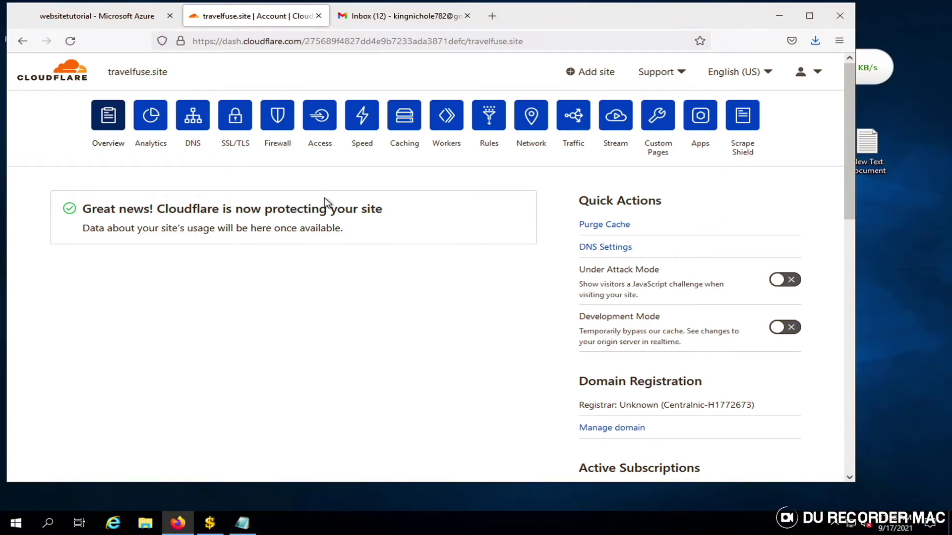
{"action": "left_click", "coordinate": [191, 126]}
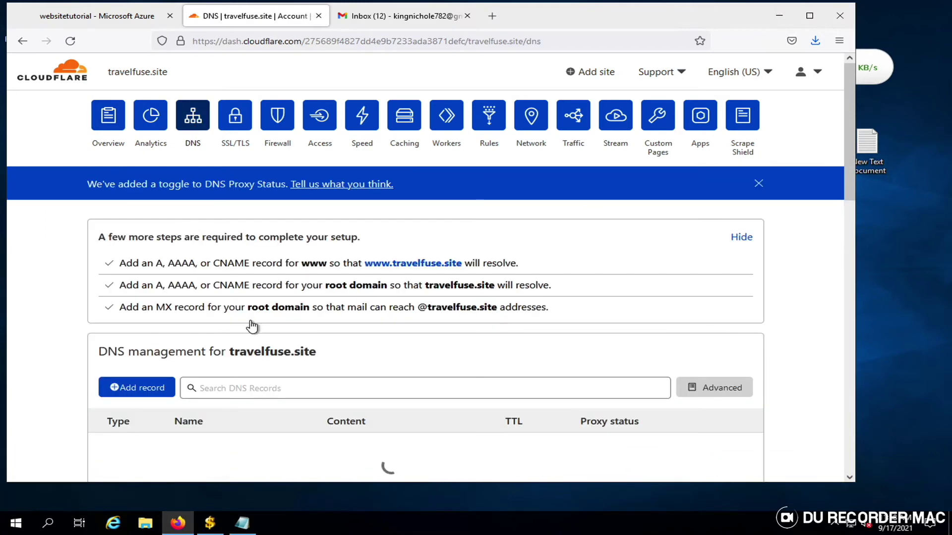
{"action": "scroll", "coordinate": [251, 325], "scroll_direction": "down", "scroll_amount": 3}
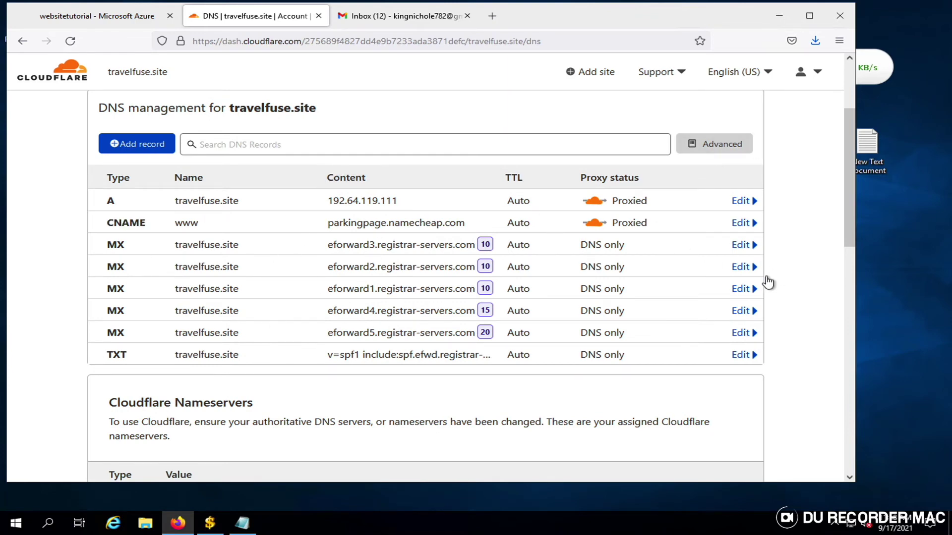
Delete the old root A record pointing to 192.64.119.111.
{"action": "left_click", "coordinate": [741, 200]}
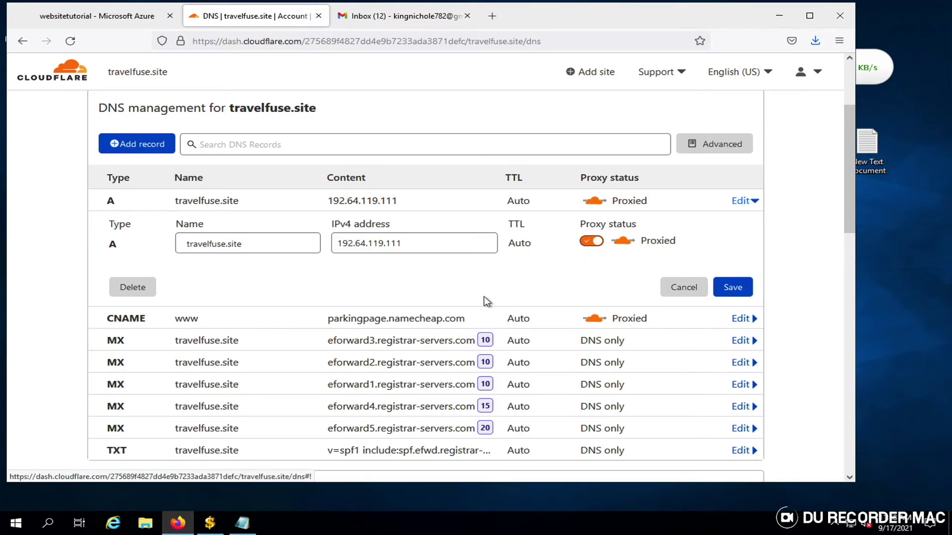
{"action": "left_click", "coordinate": [131, 289]}
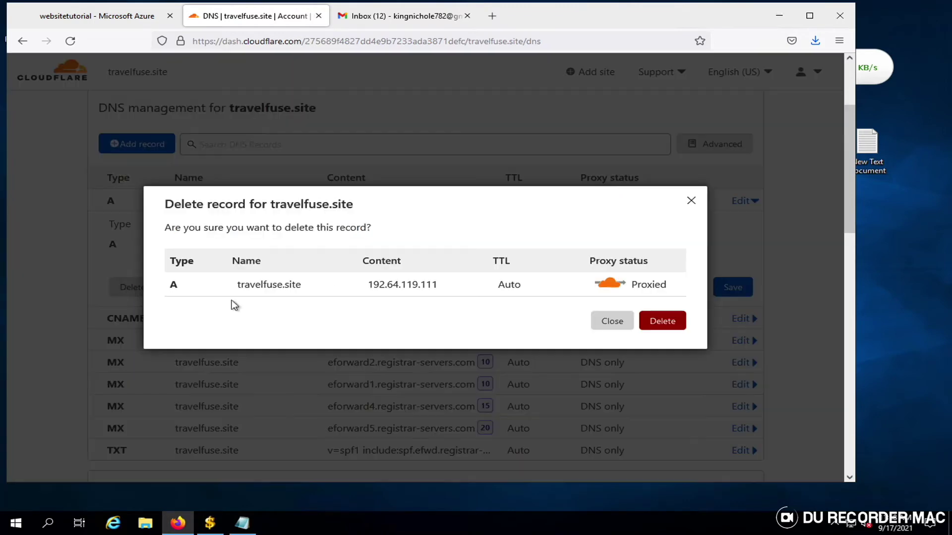
{"action": "left_click", "coordinate": [663, 325]}
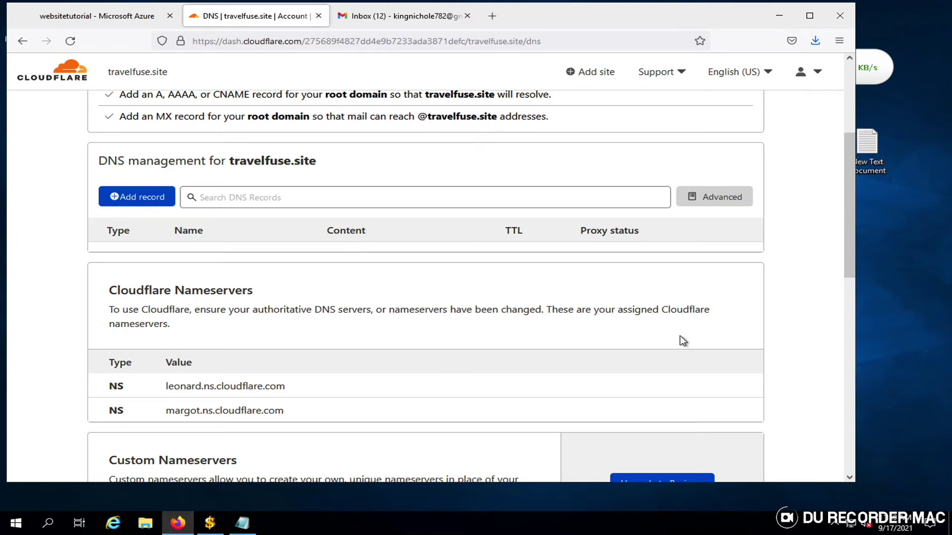
Start a new A record named @ and move to its IPv4 address field.
{"action": "left_click", "coordinate": [144, 197]}
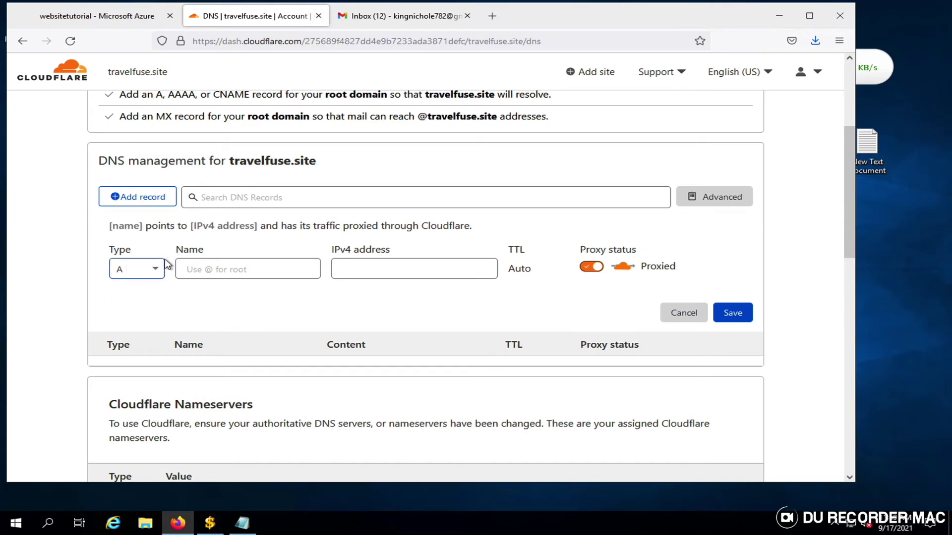
{"action": "left_click", "coordinate": [234, 268]}
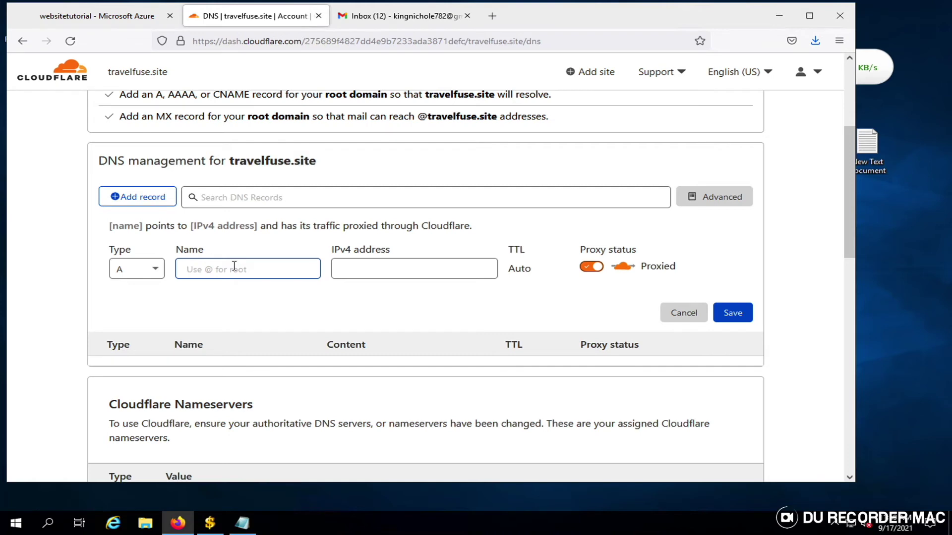
{"action": "type", "text": "@"}
{"action": "left_click", "coordinate": [354, 271]}
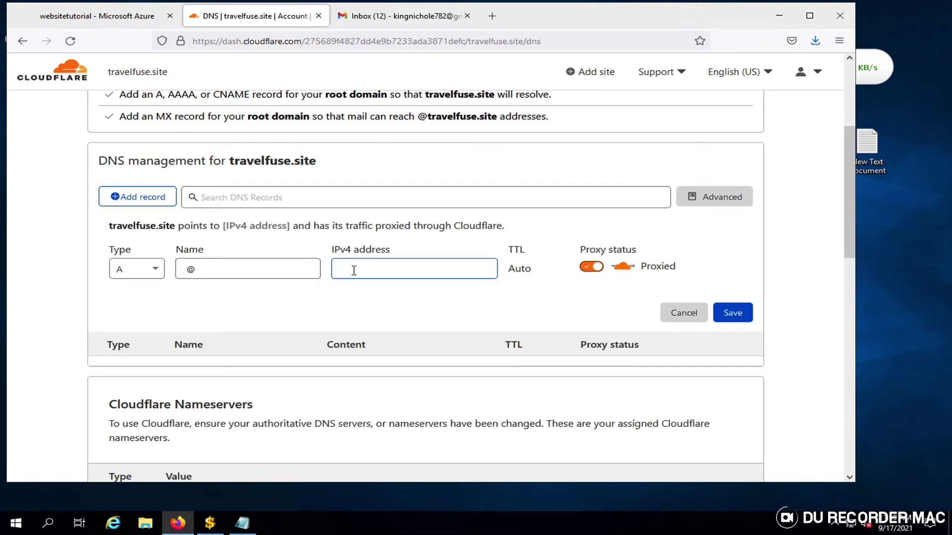
Switch to the Azure websitetutorial VM overview to find its public IP.
{"action": "middle_click", "coordinate": [465, 121]}
{"action": "left_click", "coordinate": [122, 15]}
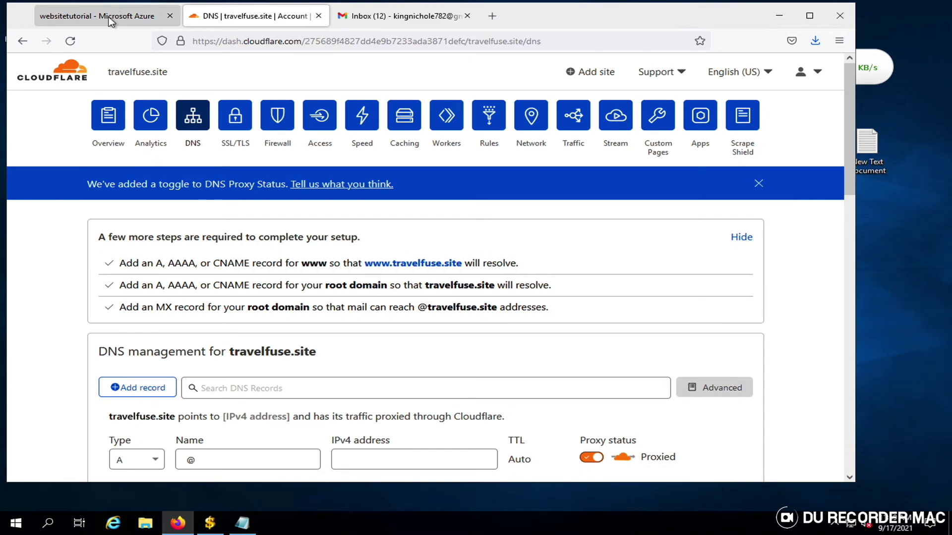
{"action": "left_click", "coordinate": [110, 21]}
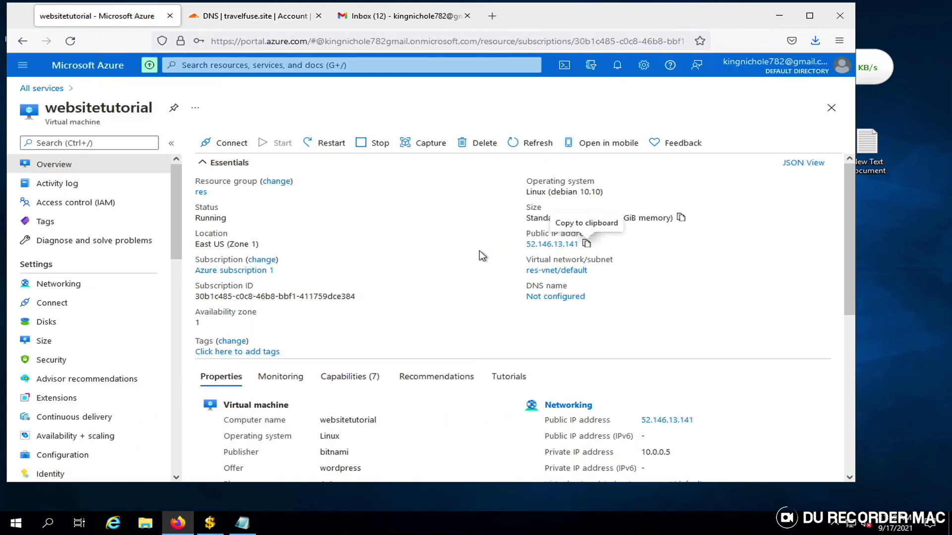
Copy the VM's public IP 52.146.13.141 into the A record and save it as proxied.
{"action": "left_click", "coordinate": [587, 245]}
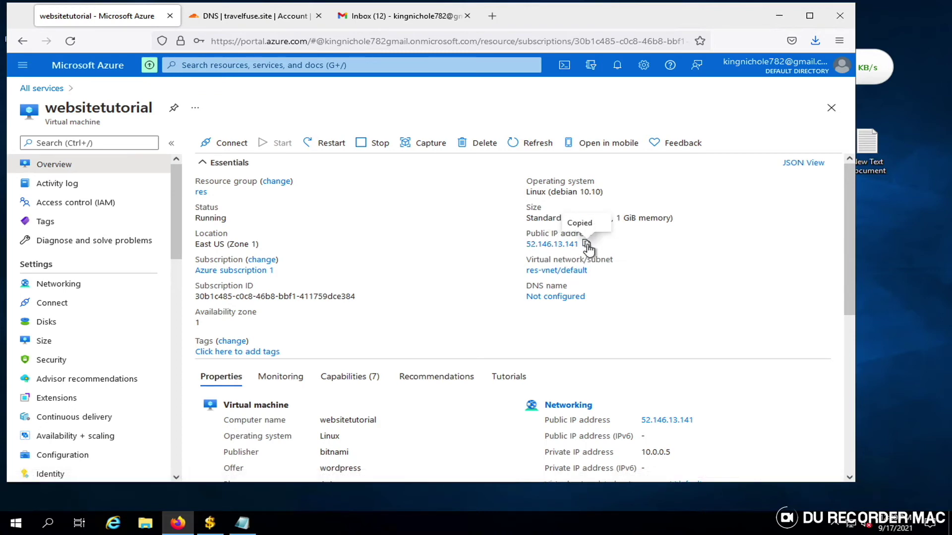
{"action": "left_click", "coordinate": [265, 19]}
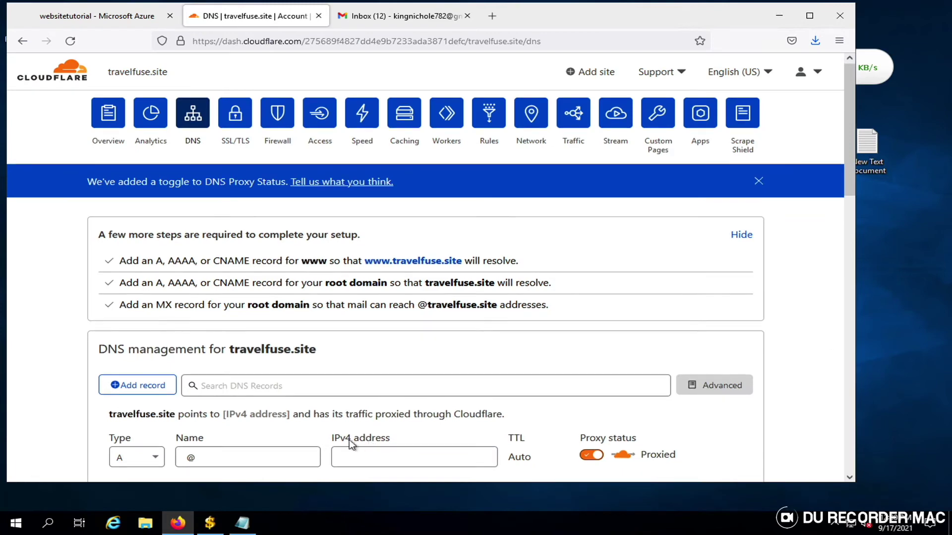
{"action": "scroll", "coordinate": [349, 439], "scroll_direction": "down", "scroll_amount": 1}
{"action": "left_click", "coordinate": [370, 391]}
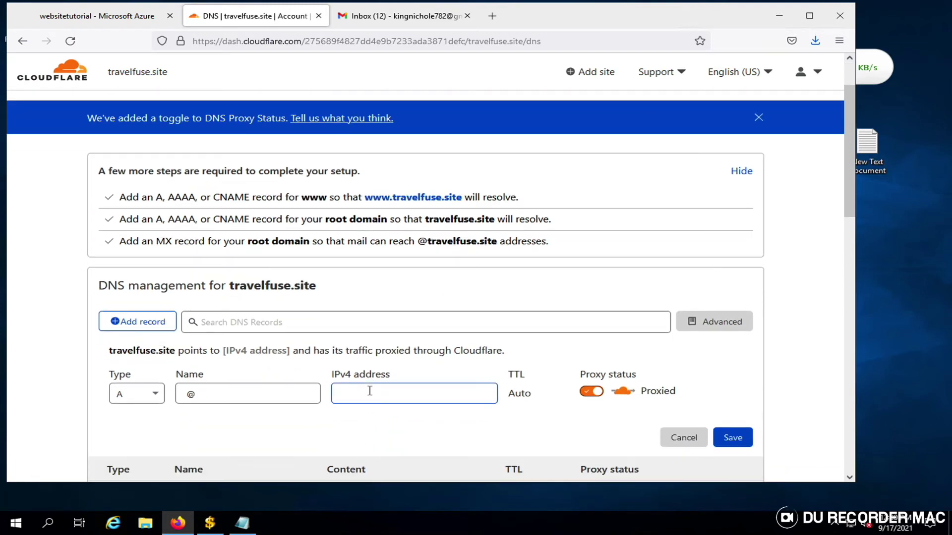
{"action": "key", "text": "ctrl+v"}
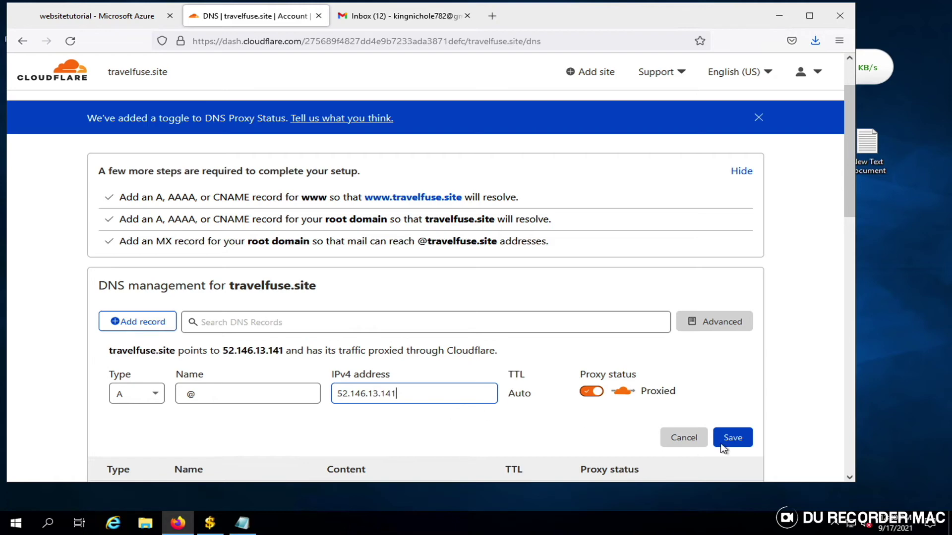
{"action": "left_click", "coordinate": [731, 442]}
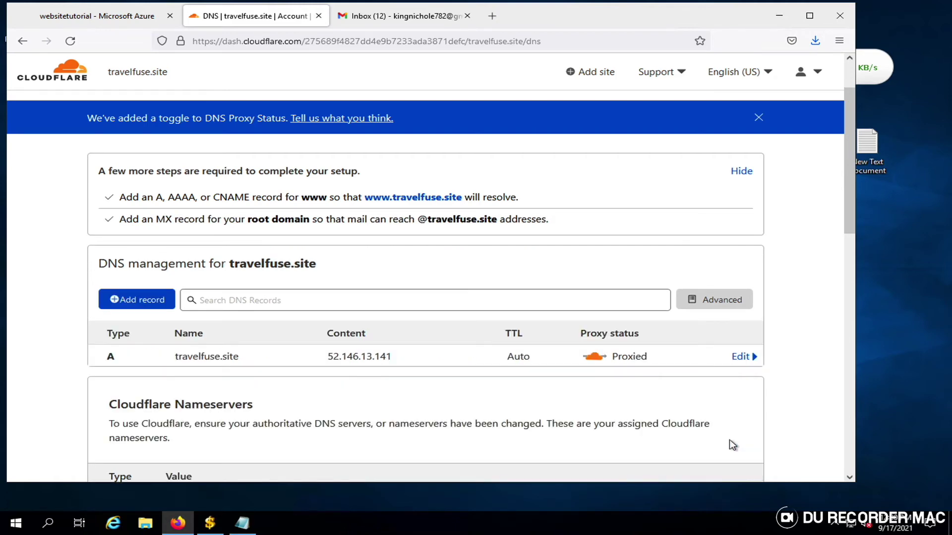
{"action": "left_click", "coordinate": [134, 300]}
{"action": "left_click", "coordinate": [136, 380]}
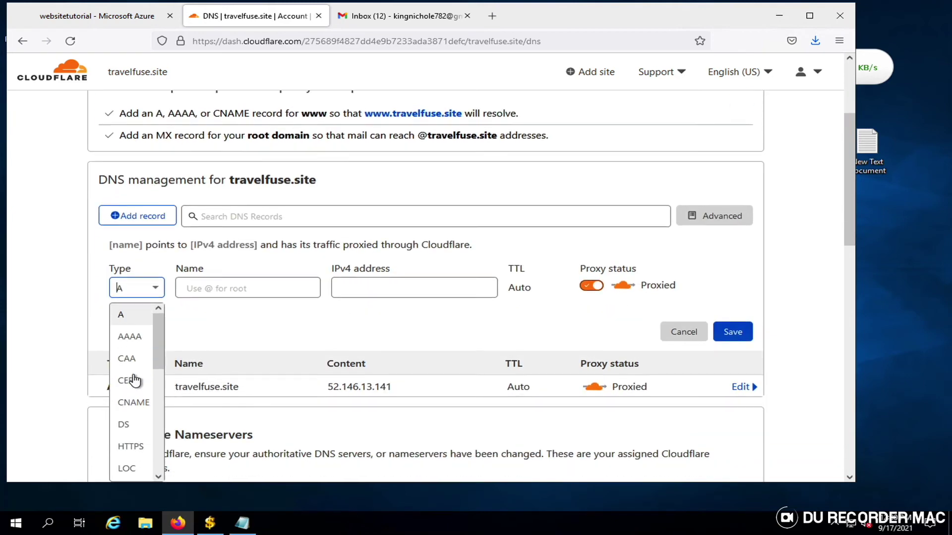
{"action": "left_click", "coordinate": [134, 400]}
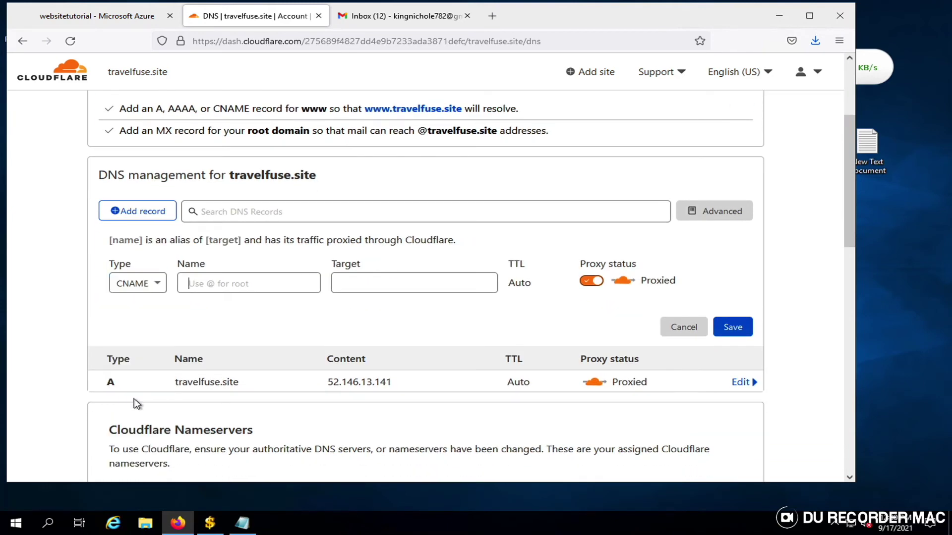
{"action": "left_click", "coordinate": [217, 291]}
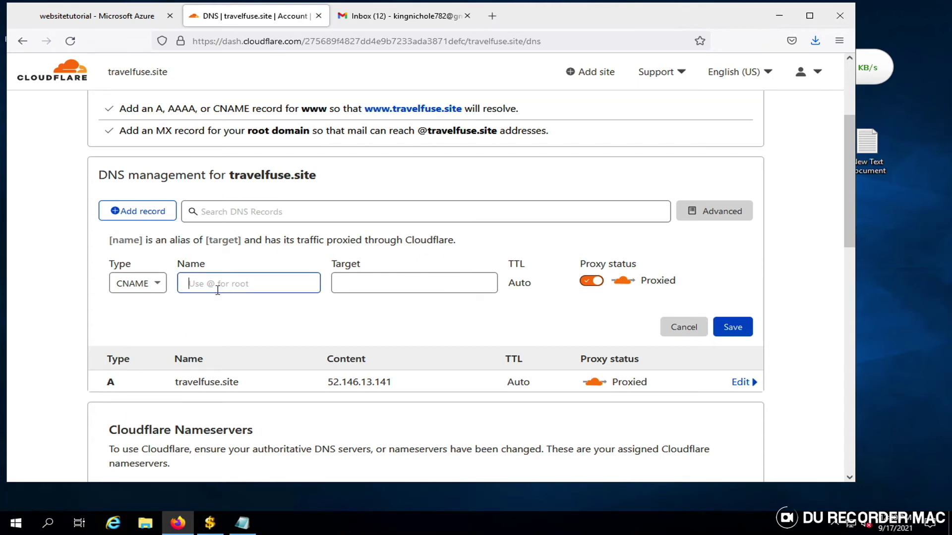
{"action": "type", "text": "www"}
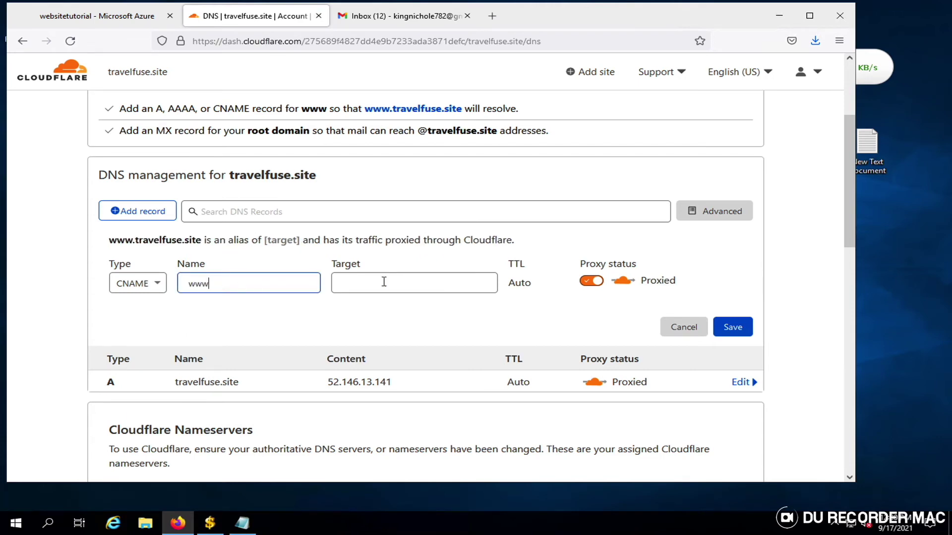
{"action": "left_click", "coordinate": [381, 284]}
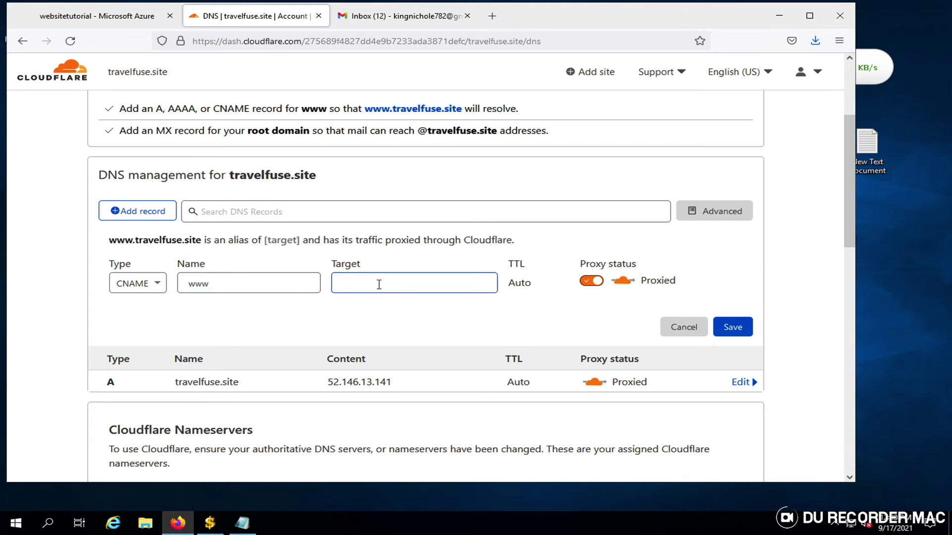
Set the target to travelfuse.site copied from the page address and save the proxied record.
{"action": "left_click", "coordinate": [386, 169]}
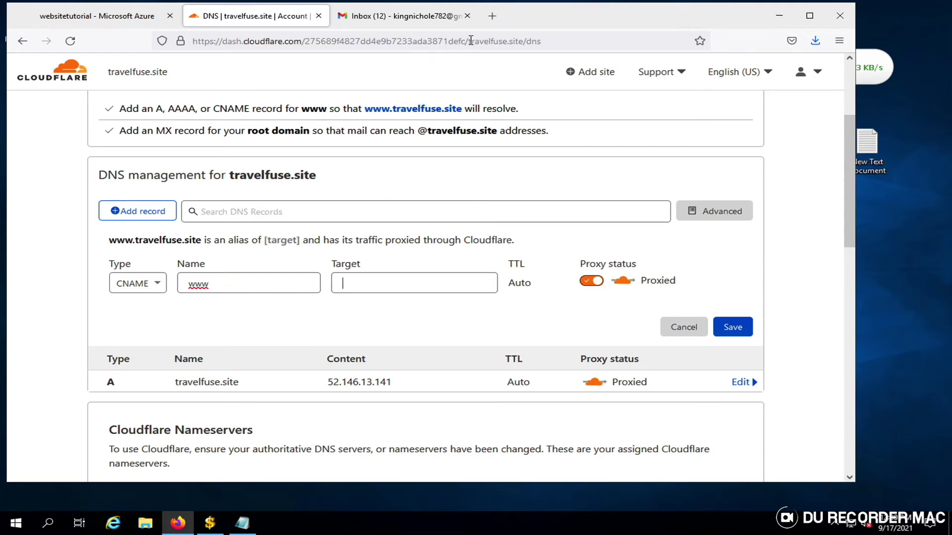
{"action": "left_click_drag", "start_coordinate": [469, 41], "coordinate": [525, 41]}
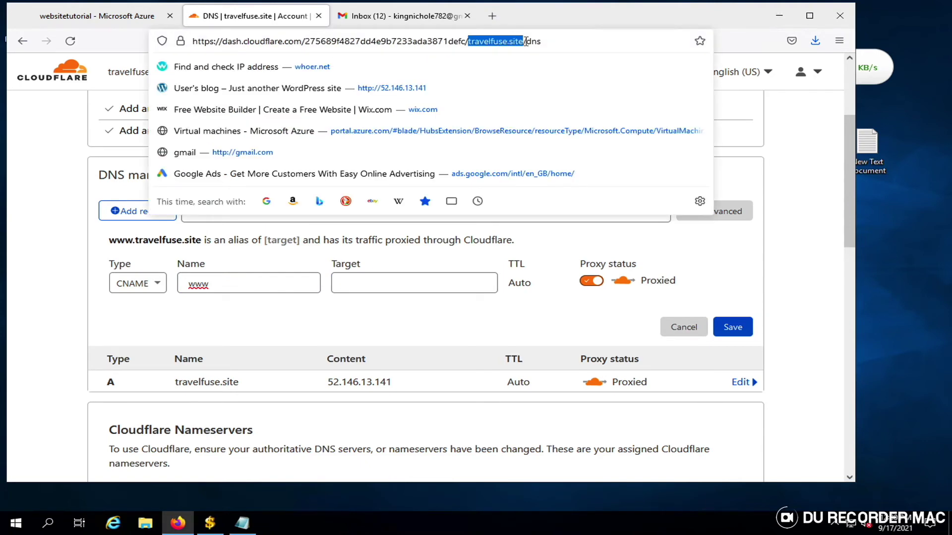
{"action": "left_click", "coordinate": [366, 287]}
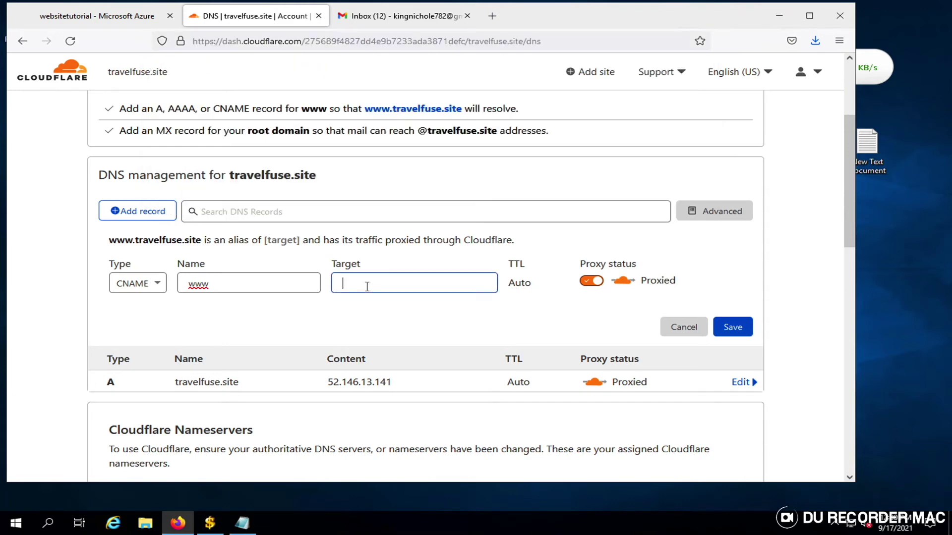
{"action": "key", "text": "ctrl+v"}
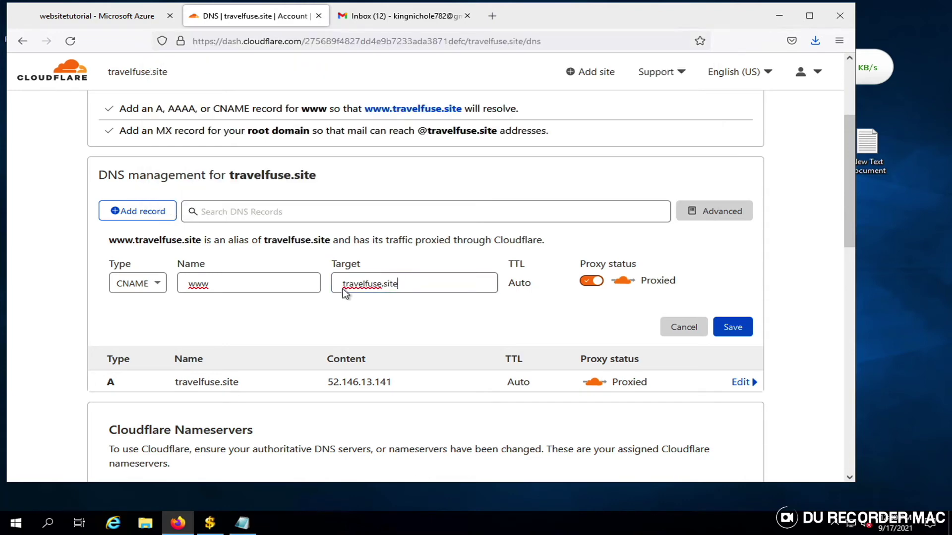
{"action": "left_click", "coordinate": [366, 313]}
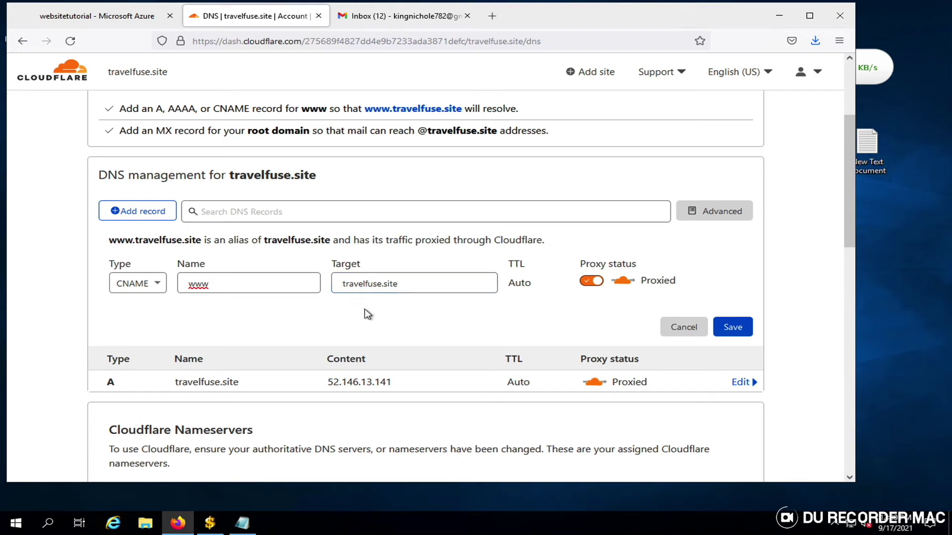
{"action": "left_click", "coordinate": [735, 333]}
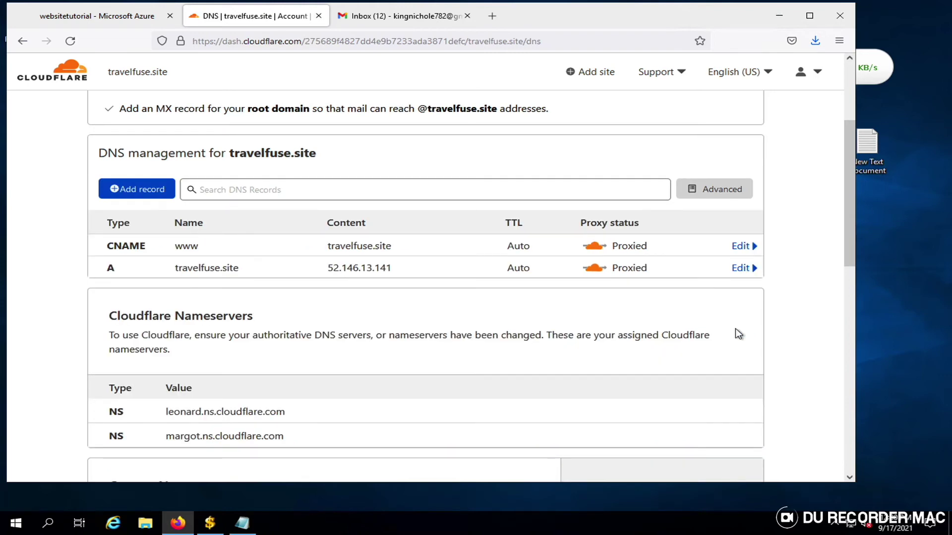
{"action": "scroll", "coordinate": [471, 301], "scroll_direction": "up", "scroll_amount": 1}
{"action": "scroll", "coordinate": [471, 300], "scroll_direction": "up", "scroll_amount": 1}
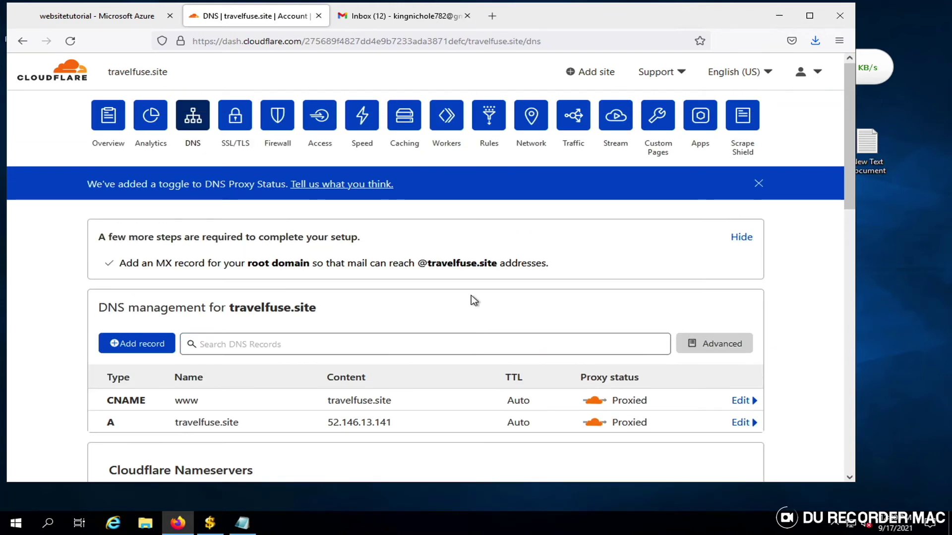
{"action": "scroll", "coordinate": [471, 300], "scroll_direction": "down", "scroll_amount": 1}
{"action": "scroll", "coordinate": [408, 85], "scroll_direction": "down", "scroll_amount": 6}
{"action": "scroll", "coordinate": [367, 186], "scroll_direction": "down", "scroll_amount": 1}
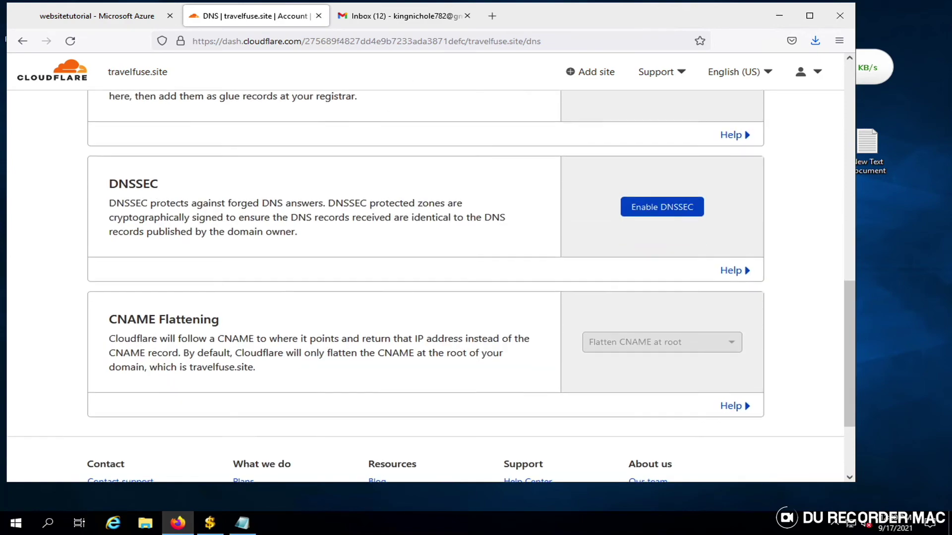
{"action": "scroll", "coordinate": [368, 182], "scroll_direction": "up", "scroll_amount": 10}
Switch via the Gmail tab back to the Azure websitetutorial VM overview.
{"action": "left_click", "coordinate": [407, 21]}
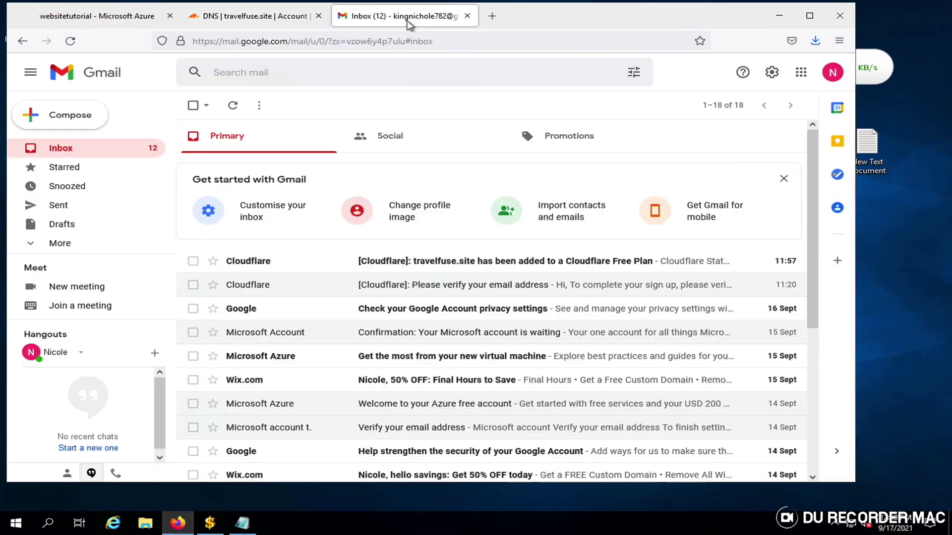
{"action": "left_click", "coordinate": [92, 15]}
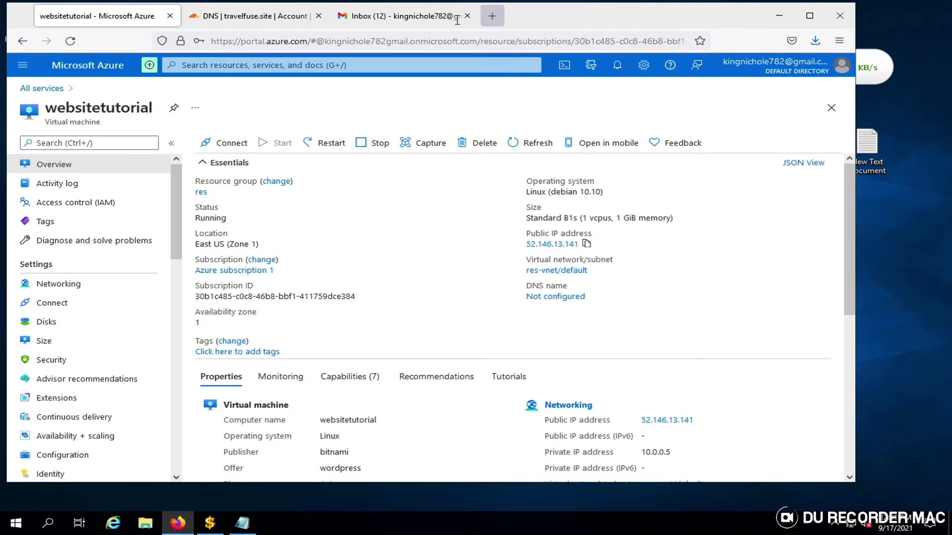
Close Gmail and load travelfuse.site in a new tab to show the WordPress blog.
{"action": "left_click", "coordinate": [492, 19]}
{"action": "left_click", "coordinate": [466, 16]}
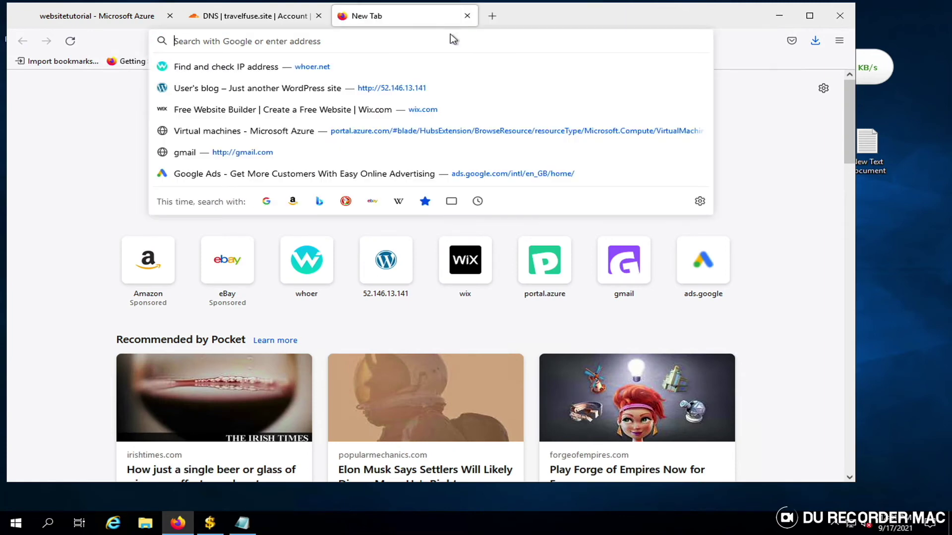
{"action": "type", "text": "travelfuse.site"}
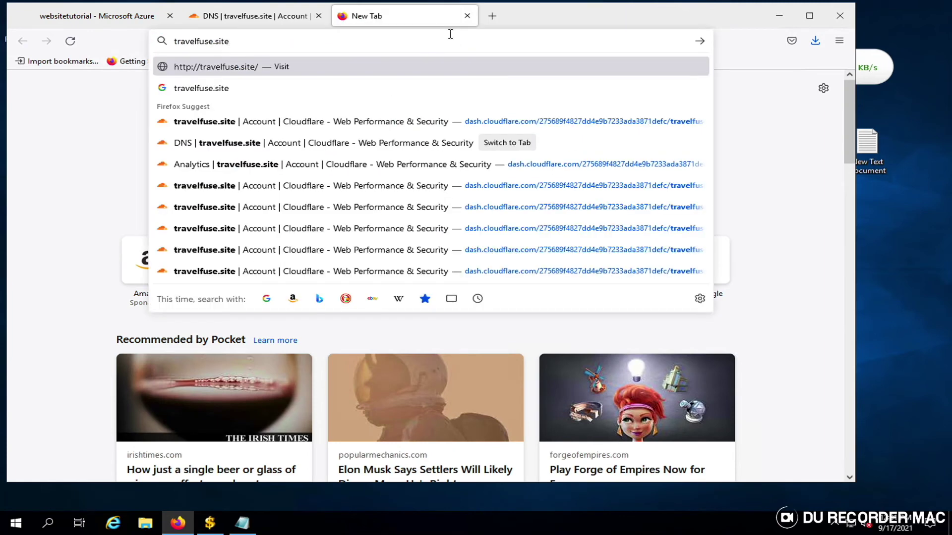
{"action": "key", "text": "Return"}
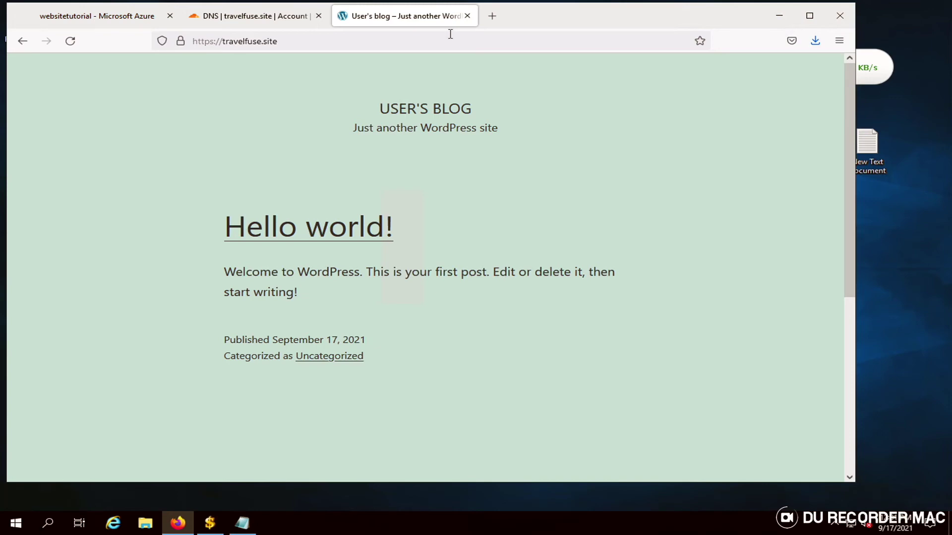
Load the blog by the VM's public IP 52.146.13.141 in another tab for comparison, then close it.
{"action": "left_click", "coordinate": [67, 19]}
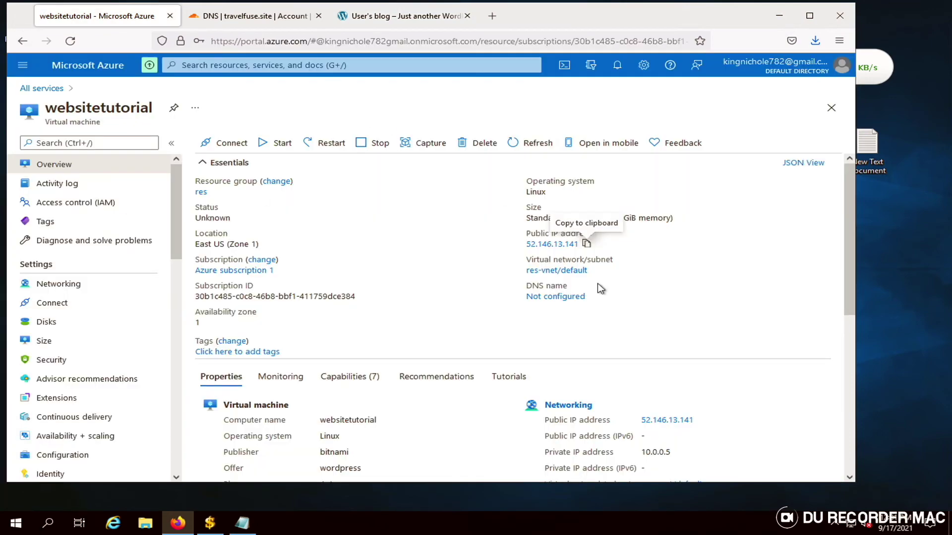
{"action": "left_click", "coordinate": [587, 245]}
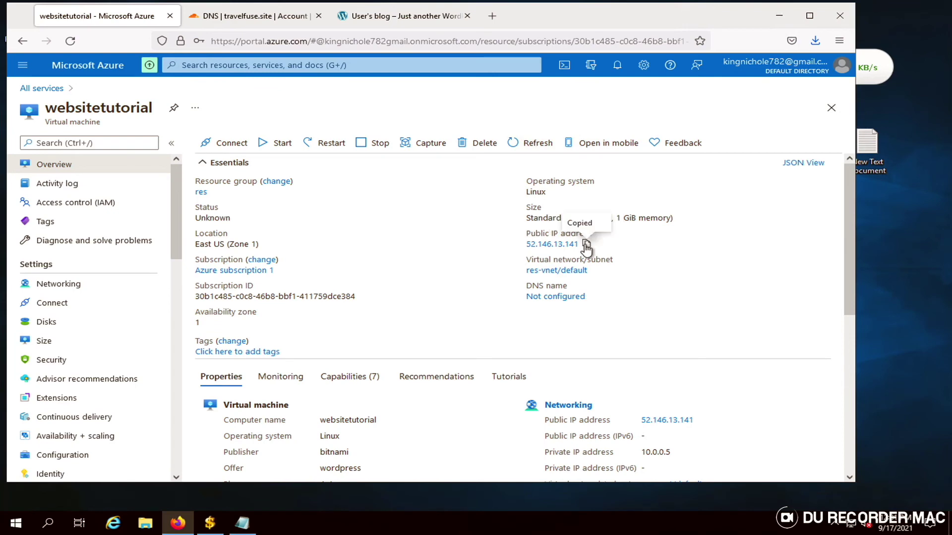
{"action": "left_click", "coordinate": [491, 16]}
{"action": "left_click", "coordinate": [492, 40]}
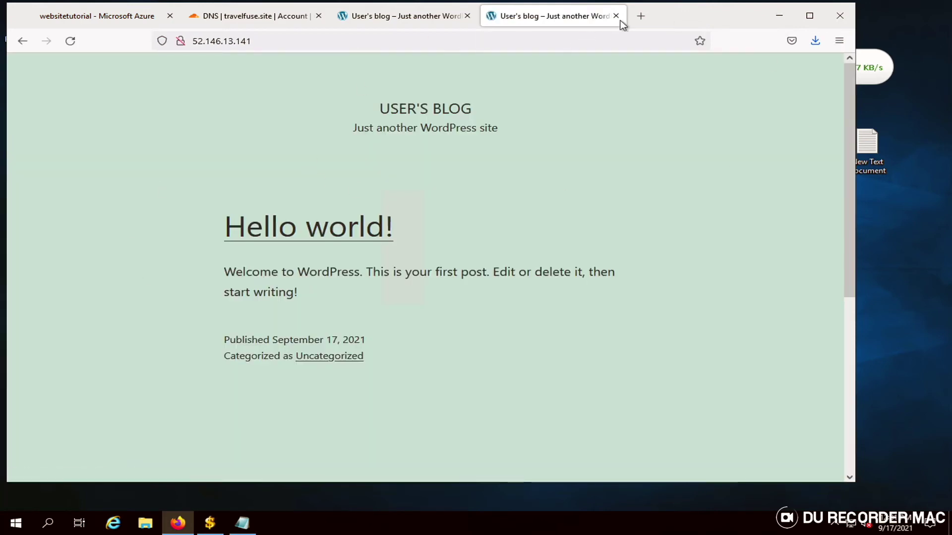
{"action": "left_click", "coordinate": [616, 16]}
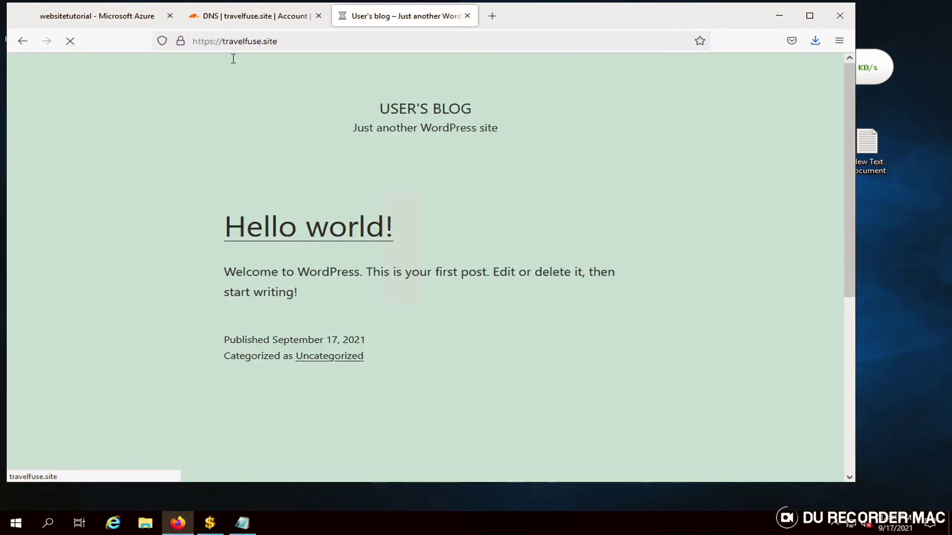
Review the travelfuse.site address and blog, ending on the Azure VM overview.
{"action": "left_click", "coordinate": [275, 41]}
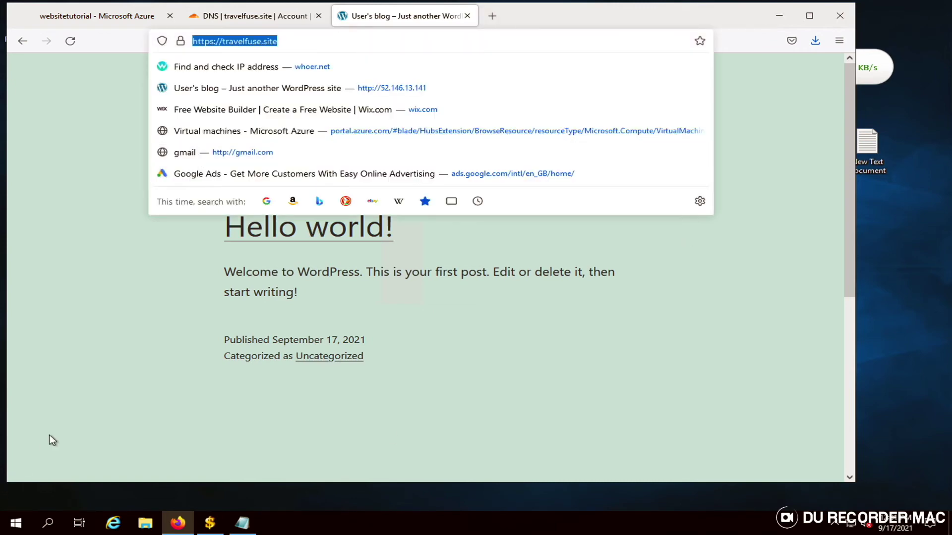
{"action": "left_click", "coordinate": [94, 276]}
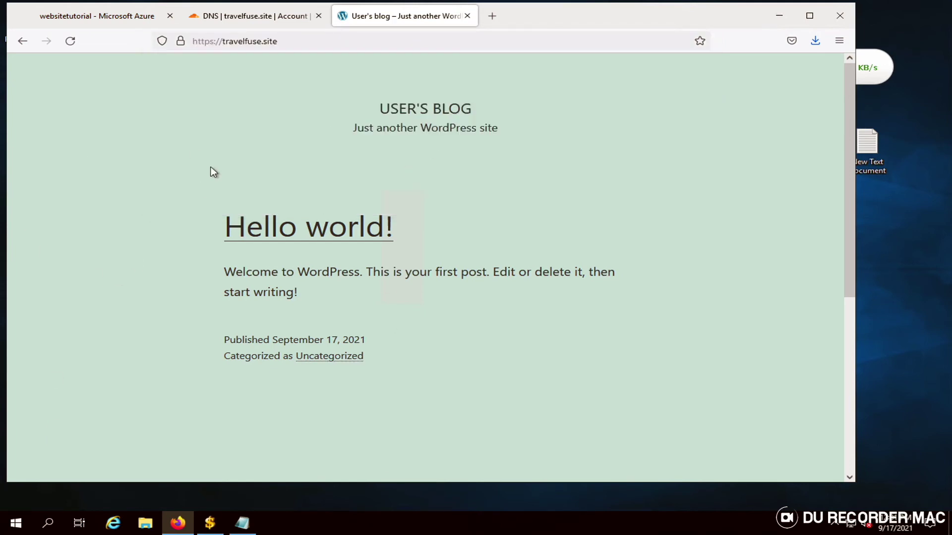
{"action": "left_click", "coordinate": [123, 23]}
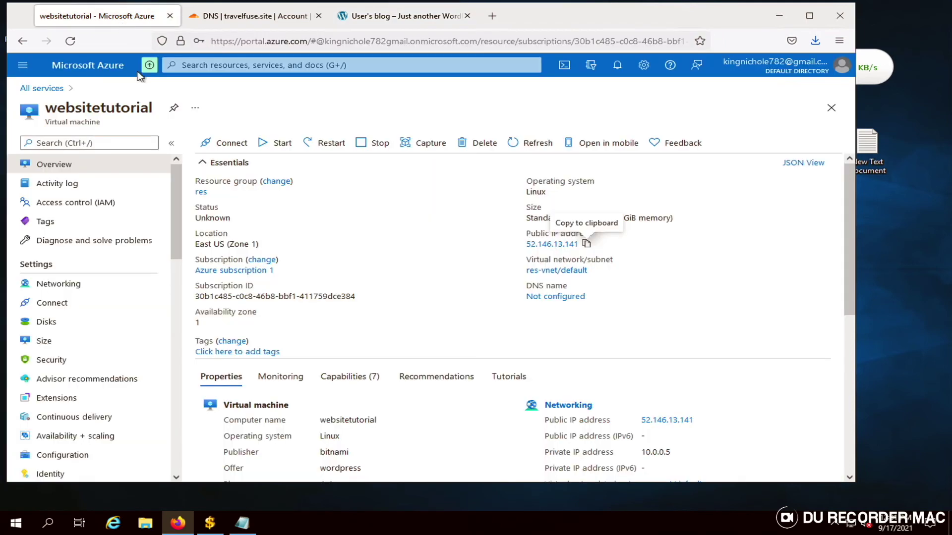
{"action": "left_click", "coordinate": [399, 17]}
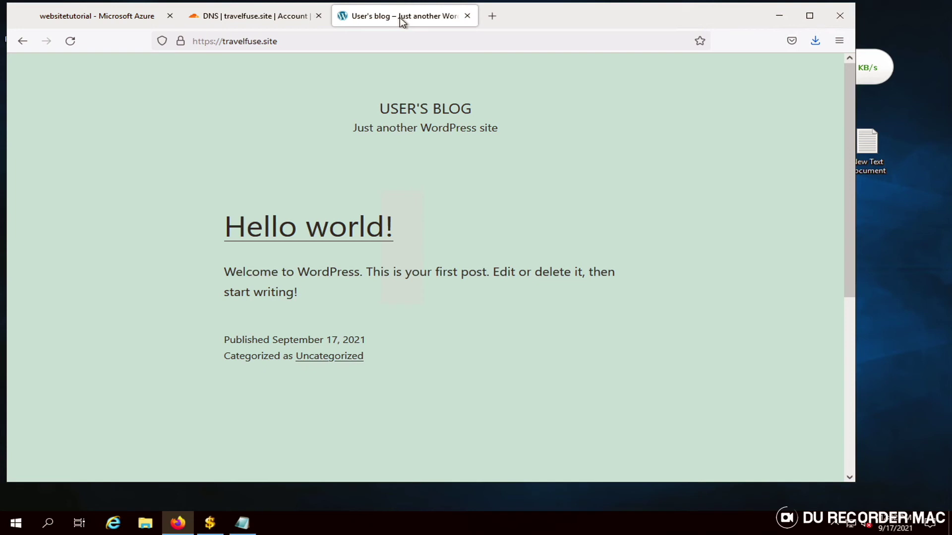
{"action": "left_click", "coordinate": [130, 27]}
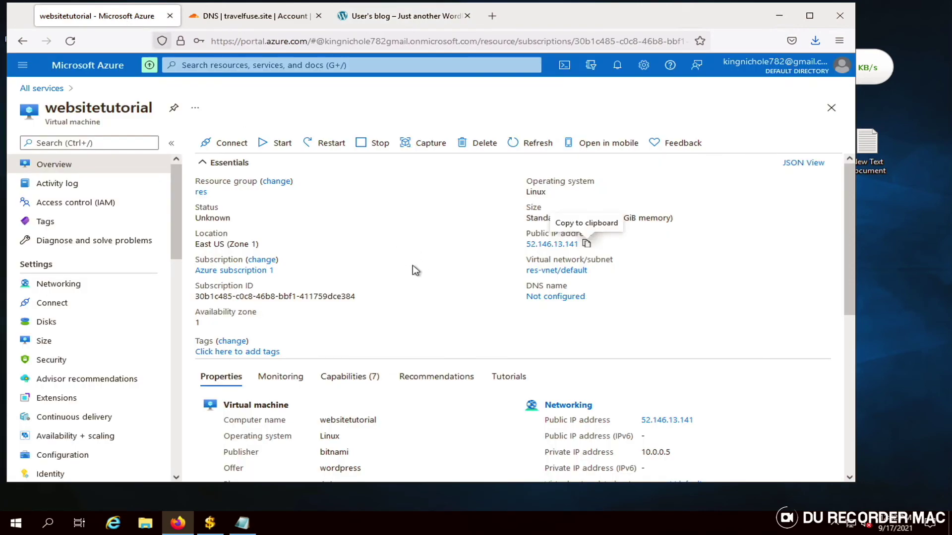
{"action": "scroll", "coordinate": [409, 274], "scroll_direction": "down", "scroll_amount": 1}
{"action": "scroll", "coordinate": [409, 273], "scroll_direction": "up", "scroll_amount": 1}
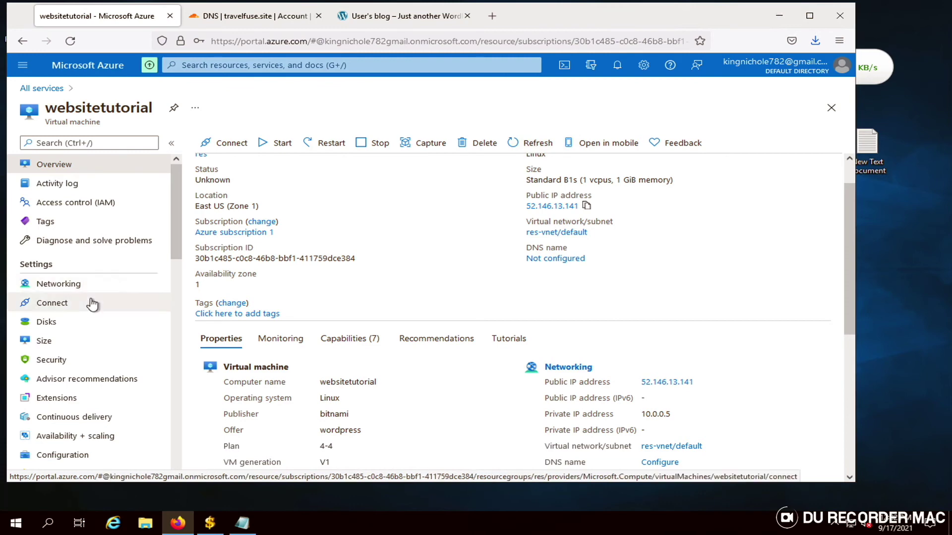
{"action": "scroll", "coordinate": [92, 302], "scroll_direction": "down", "scroll_amount": 2}
{"action": "scroll", "coordinate": [91, 302], "scroll_direction": "down", "scroll_amount": 1}
{"action": "scroll", "coordinate": [91, 302], "scroll_direction": "down", "scroll_amount": 1}
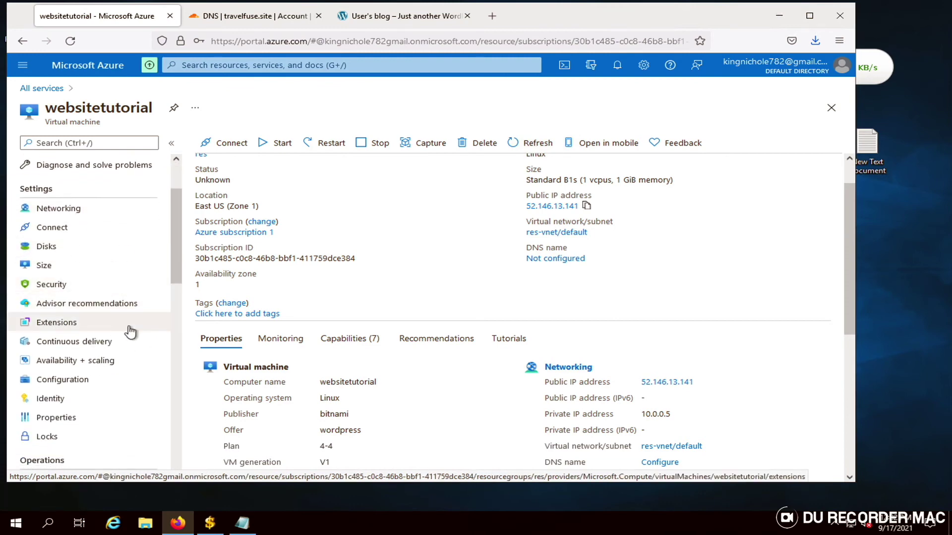
{"action": "scroll", "coordinate": [127, 332], "scroll_direction": "down", "scroll_amount": 2}
{"action": "scroll", "coordinate": [129, 332], "scroll_direction": "down", "scroll_amount": 3}
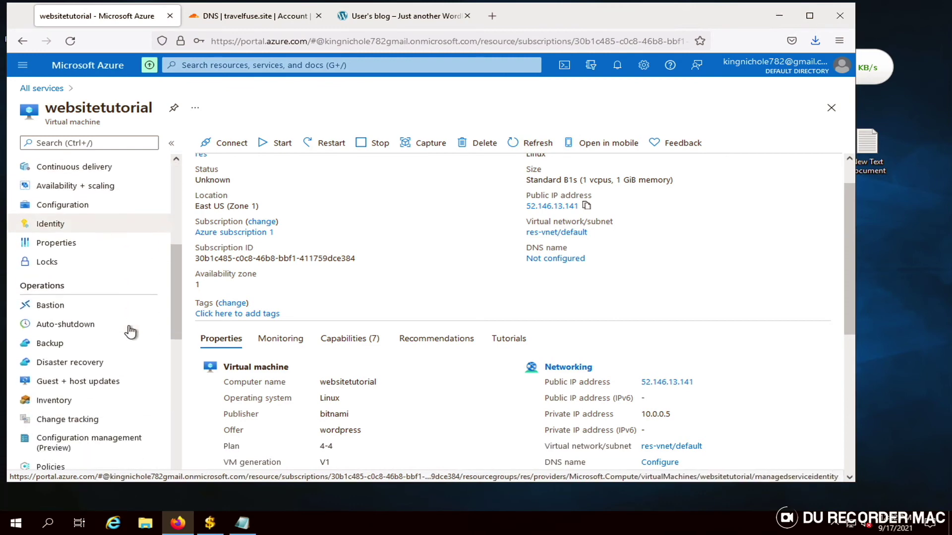
{"action": "scroll", "coordinate": [129, 332], "scroll_direction": "down", "scroll_amount": 6}
{"action": "scroll", "coordinate": [128, 332], "scroll_direction": "down", "scroll_amount": 5}
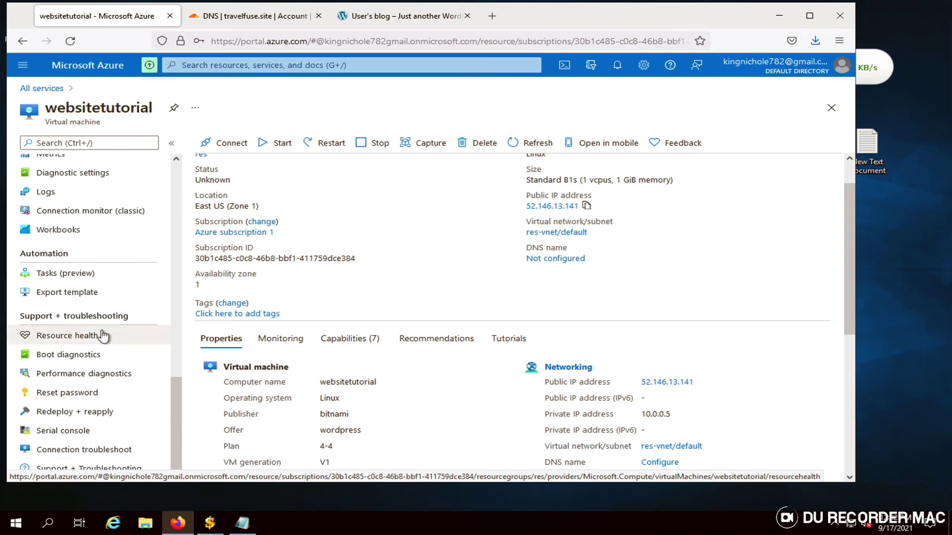
Open Boot diagnostics for the websitetutorial VM showing the Debian 10 console screenshot.
{"action": "left_click", "coordinate": [75, 361]}
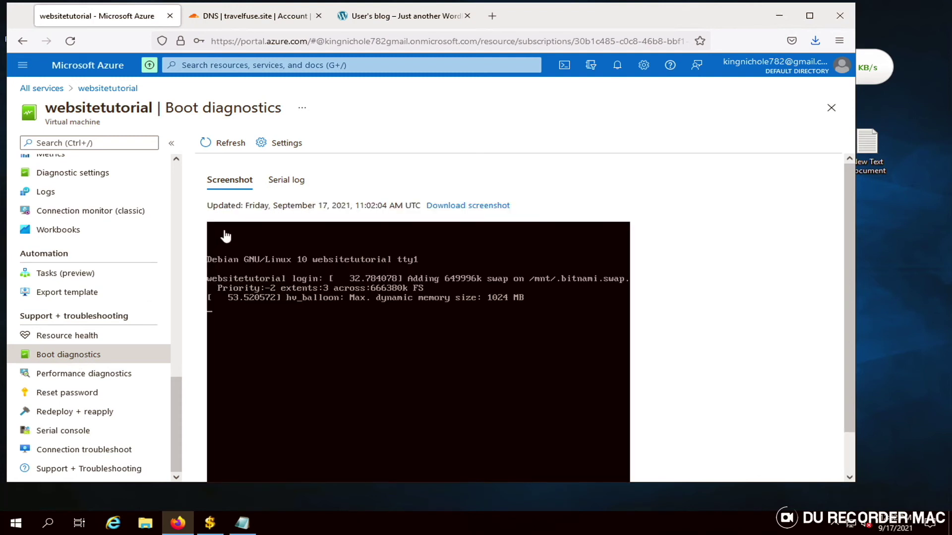
Switch Boot diagnostics to the serial log showing the Debian kernel boot messages.
{"action": "left_click", "coordinate": [289, 186]}
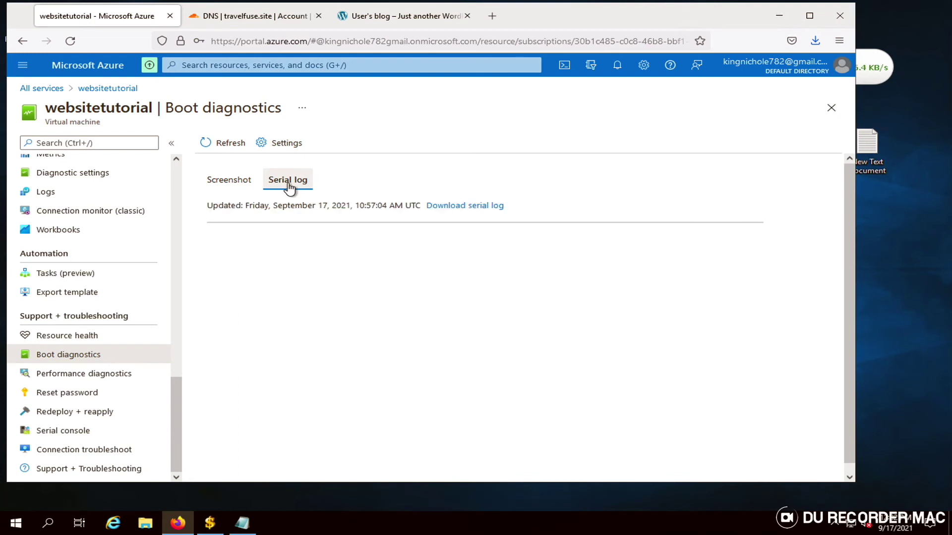
{"action": "left_click", "coordinate": [228, 186]}
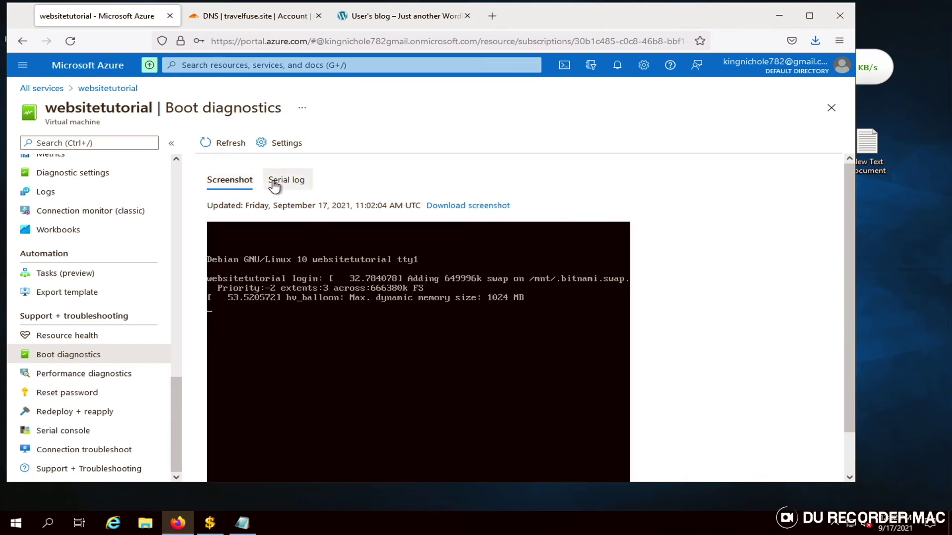
{"action": "left_click", "coordinate": [277, 186]}
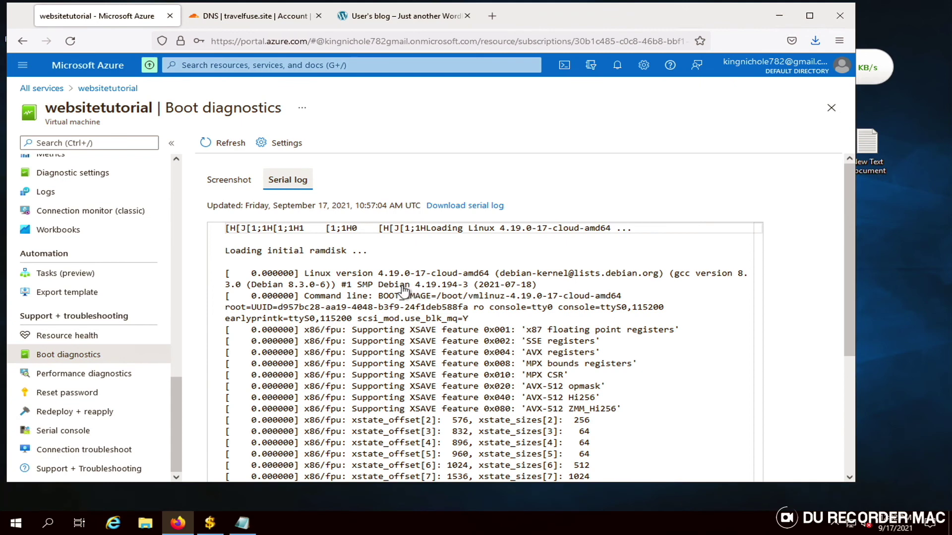
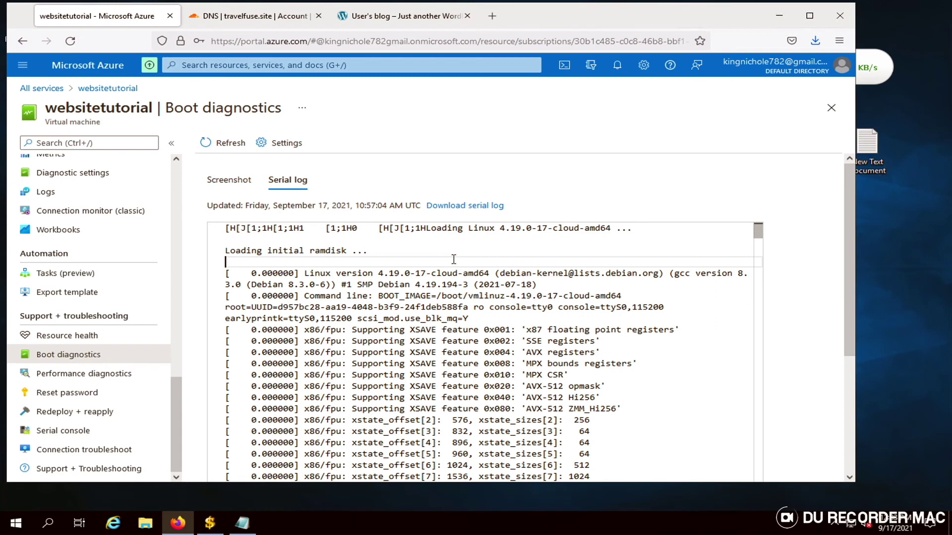
Search the serial log for 'user' and step through matches to the Bitnami username/password line.
{"action": "key", "text": "ctrl+f"}
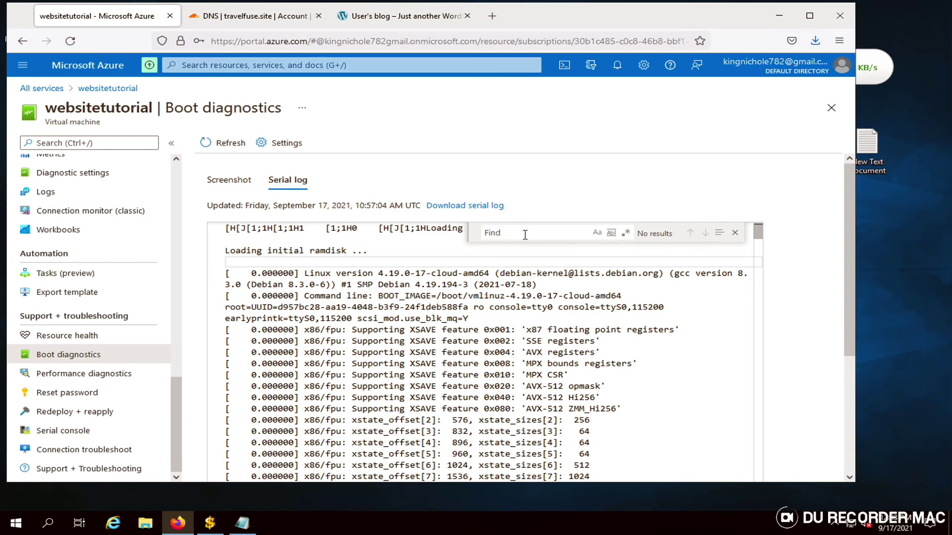
{"action": "type", "text": "user"}
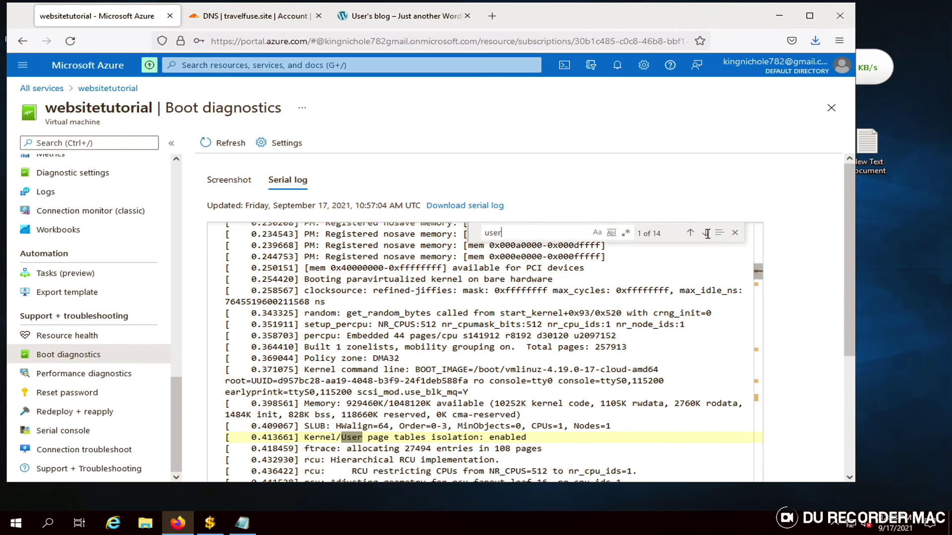
{"action": "left_click", "coordinate": [706, 234]}
{"action": "left_click", "coordinate": [705, 234]}
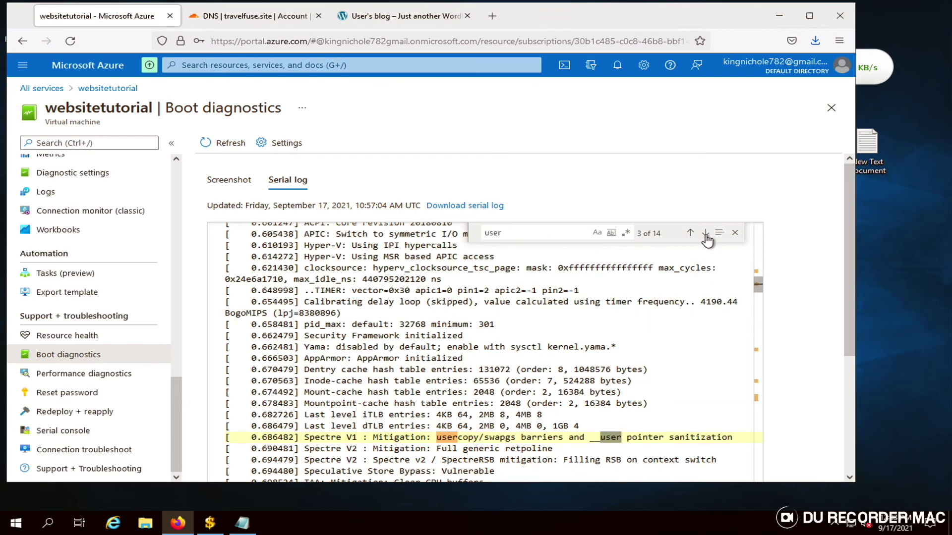
{"action": "left_click", "coordinate": [706, 234]}
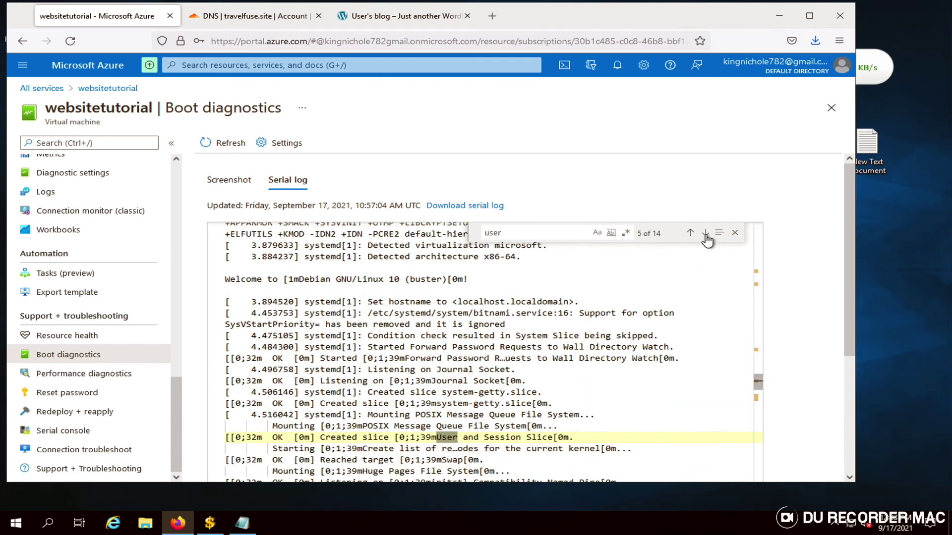
{"action": "left_click", "coordinate": [706, 234]}
{"action": "left_click", "coordinate": [706, 233]}
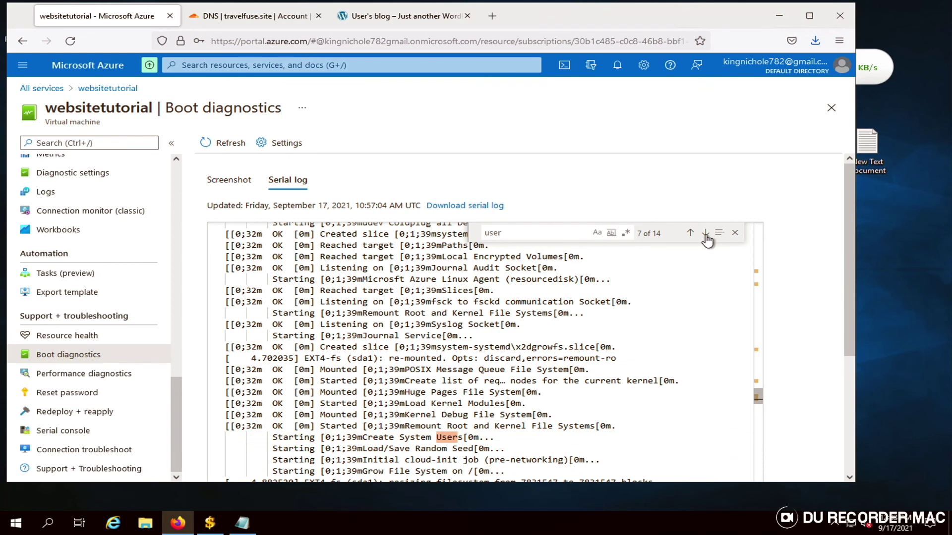
{"action": "double_click", "coordinate": [706, 235]}
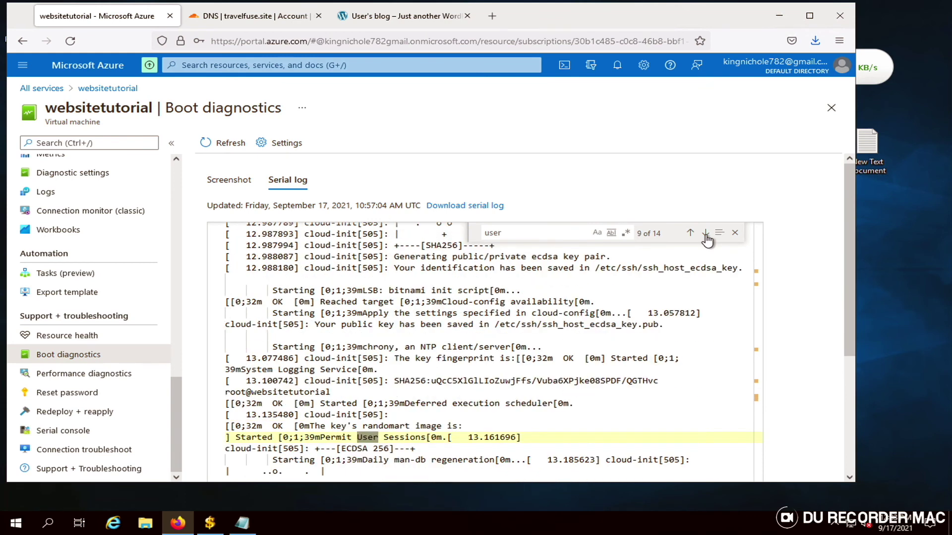
{"action": "left_click", "coordinate": [705, 235]}
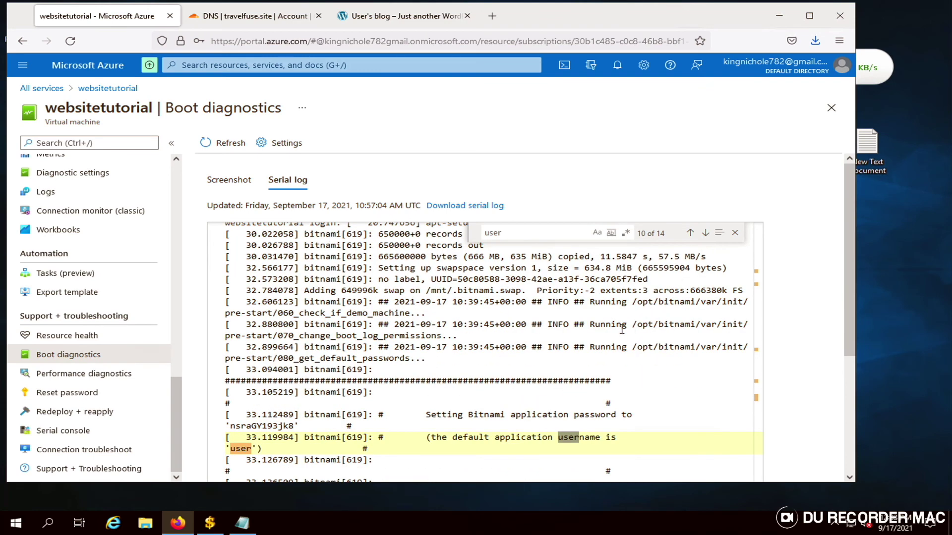
{"action": "scroll", "coordinate": [622, 329], "scroll_direction": "down", "scroll_amount": 1}
{"action": "scroll", "coordinate": [622, 329], "scroll_direction": "down", "scroll_amount": 1}
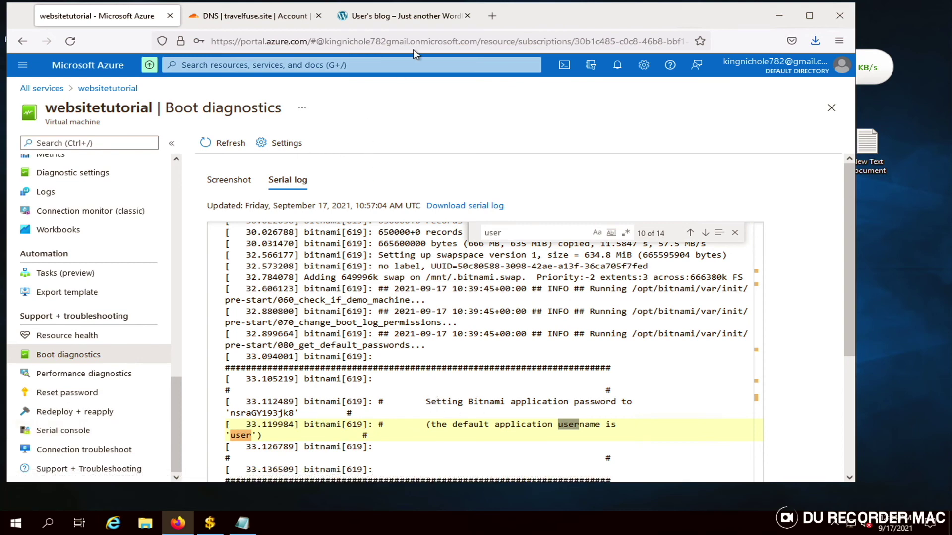
Switch to the User's blog – Just another WordPress site browser tab.
{"action": "left_click", "coordinate": [422, 18]}
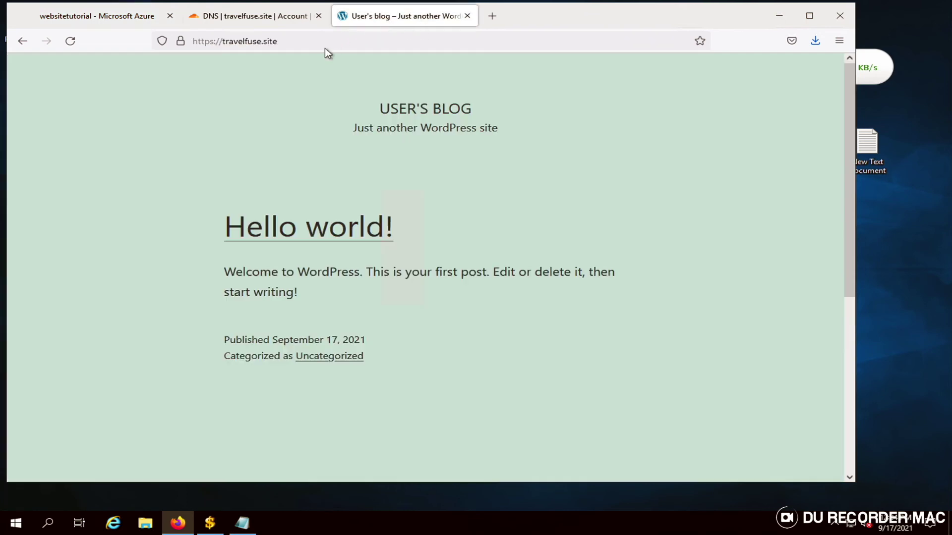
{"action": "left_click", "coordinate": [339, 40]}
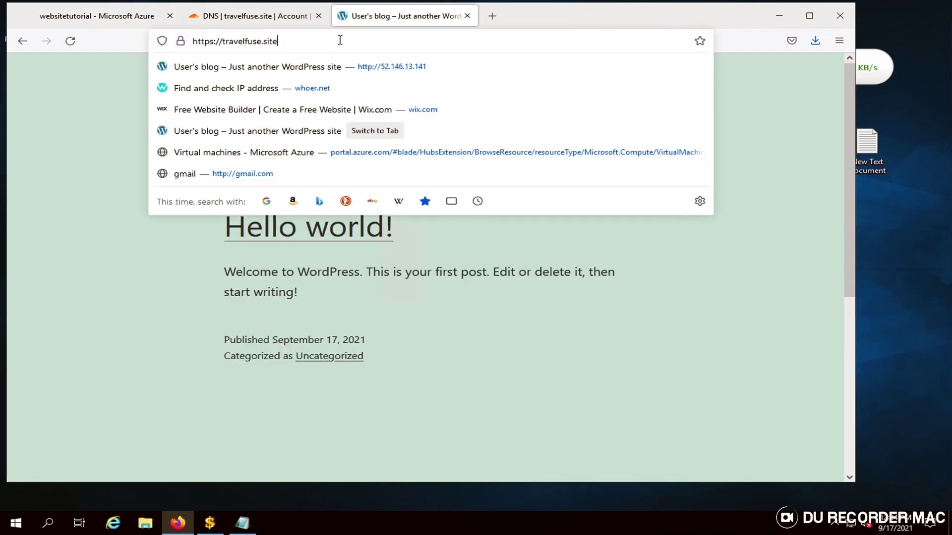
{"action": "type", "text": "/"}
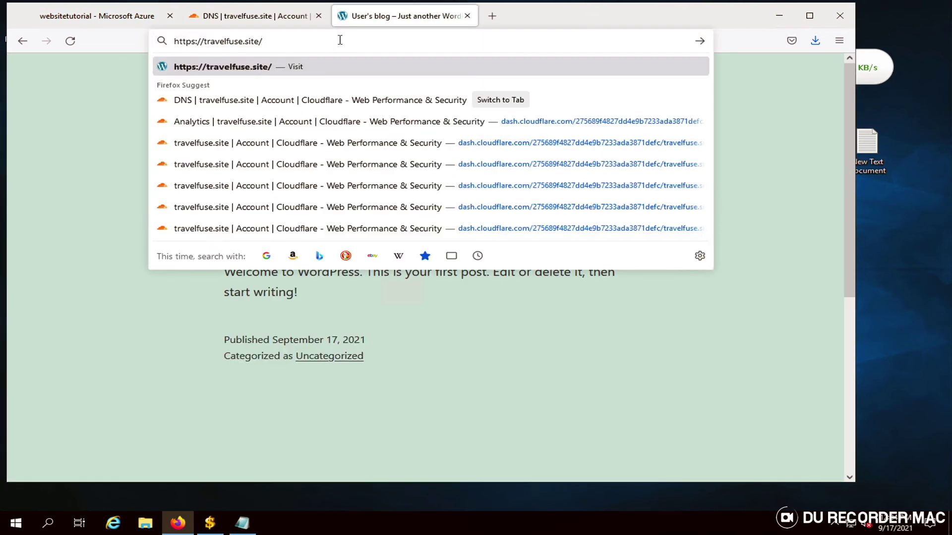
{"action": "type", "text": "wp-"}
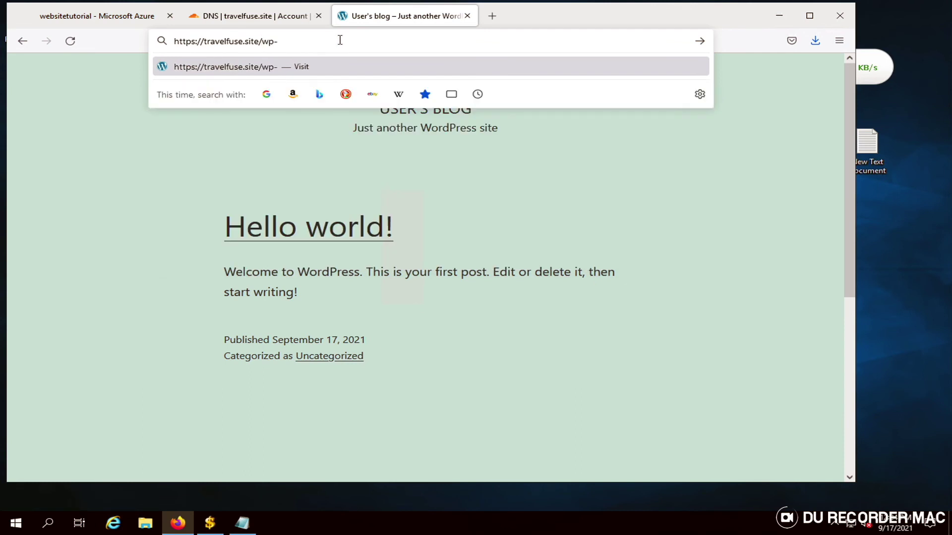
{"action": "type", "text": "dmin"}
{"action": "key", "text": "Return"}
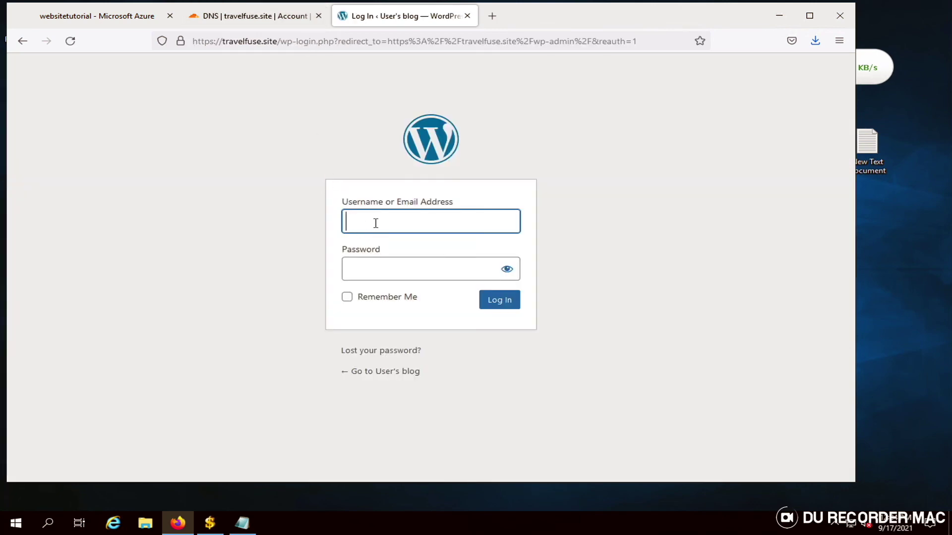
{"action": "type", "text": "user"}
Copy the Bitnami password from the Azure serial log tab and return to the login page.
{"action": "left_click", "coordinate": [132, 22]}
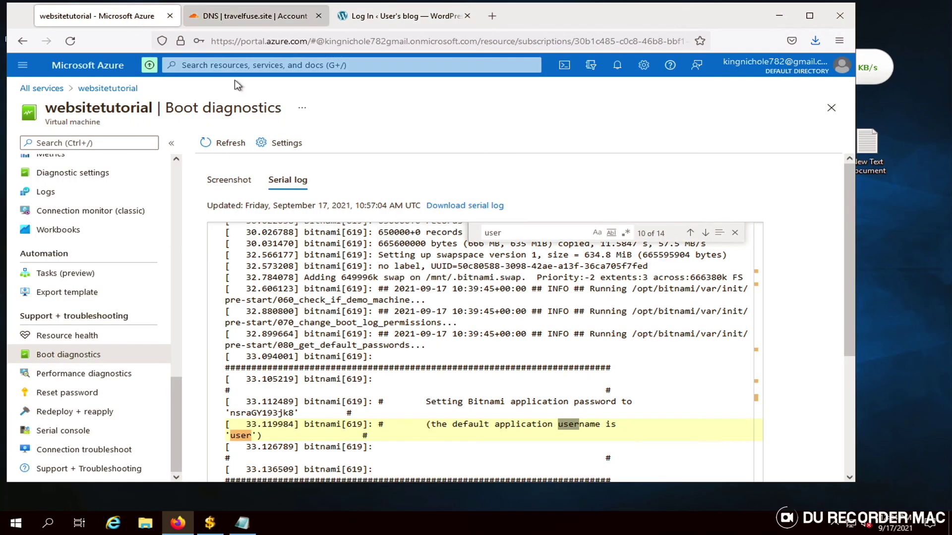
{"action": "double_click", "coordinate": [245, 414]}
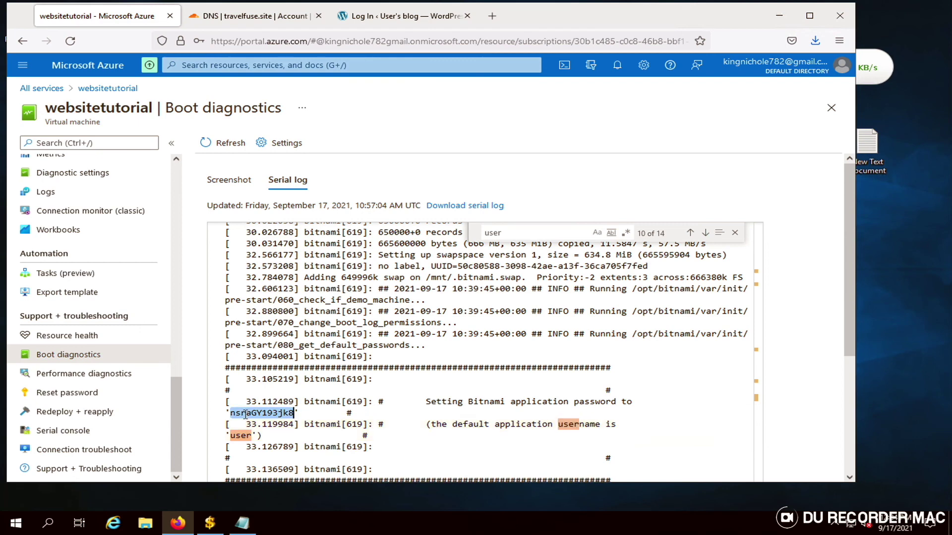
{"action": "left_click", "coordinate": [399, 14]}
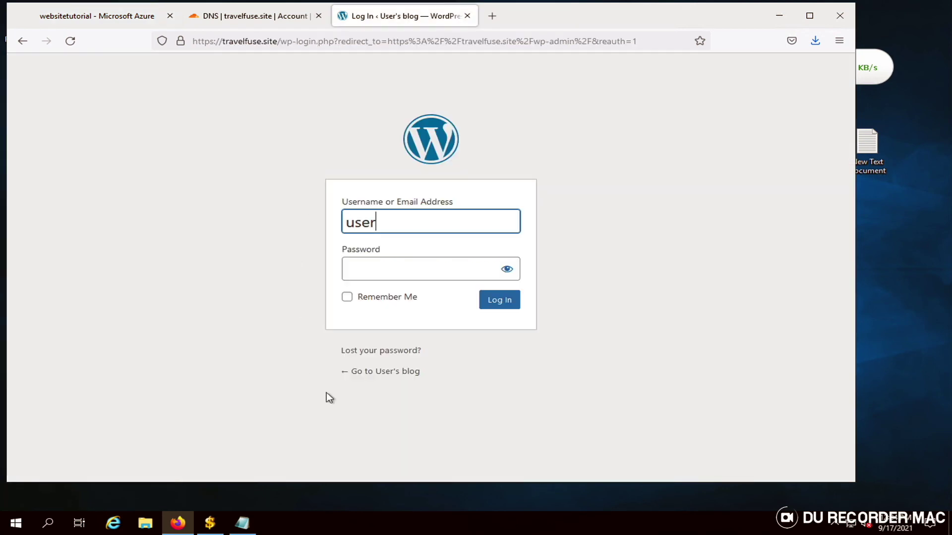
Paste the password, log in as 'user', and decline the browser's save-login prompt.
{"action": "left_click", "coordinate": [406, 273]}
{"action": "key", "text": "ctrl+v"}
{"action": "left_click", "coordinate": [511, 305]}
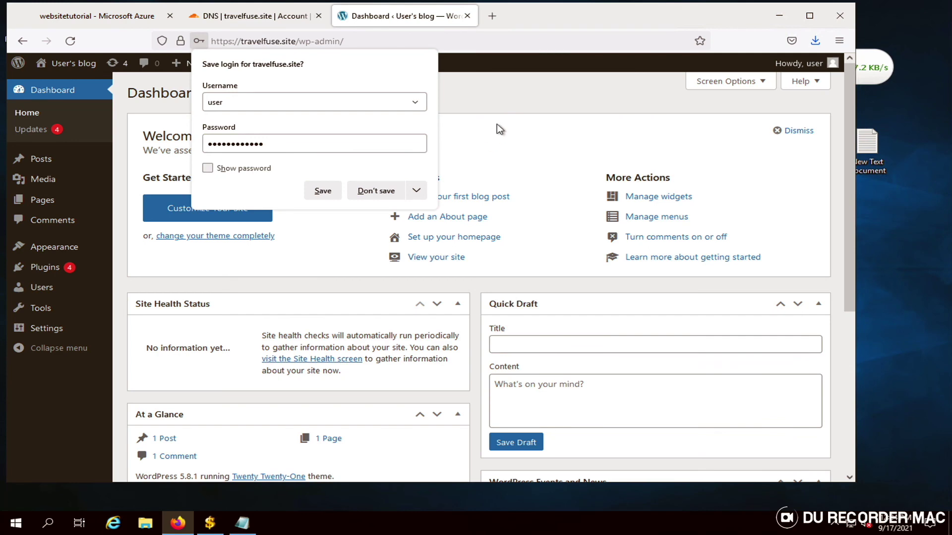
{"action": "left_click", "coordinate": [498, 130]}
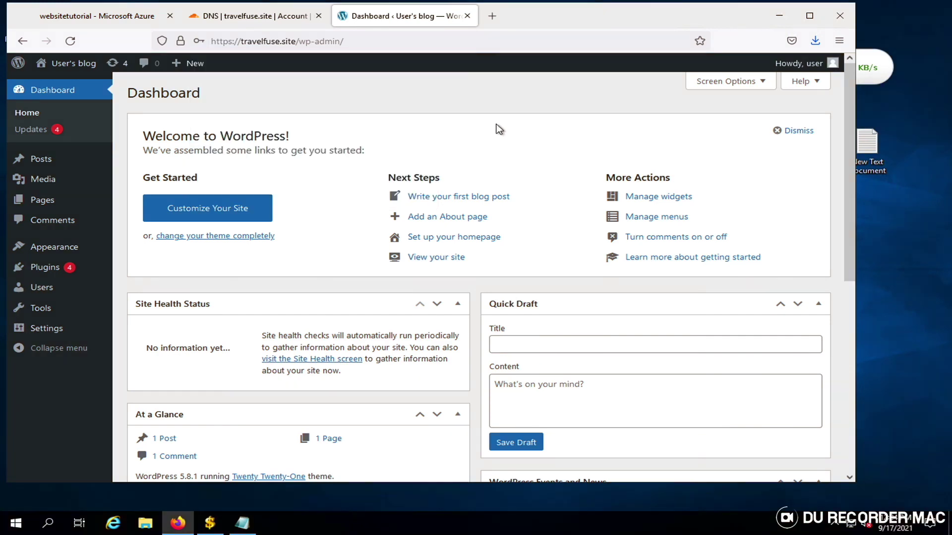